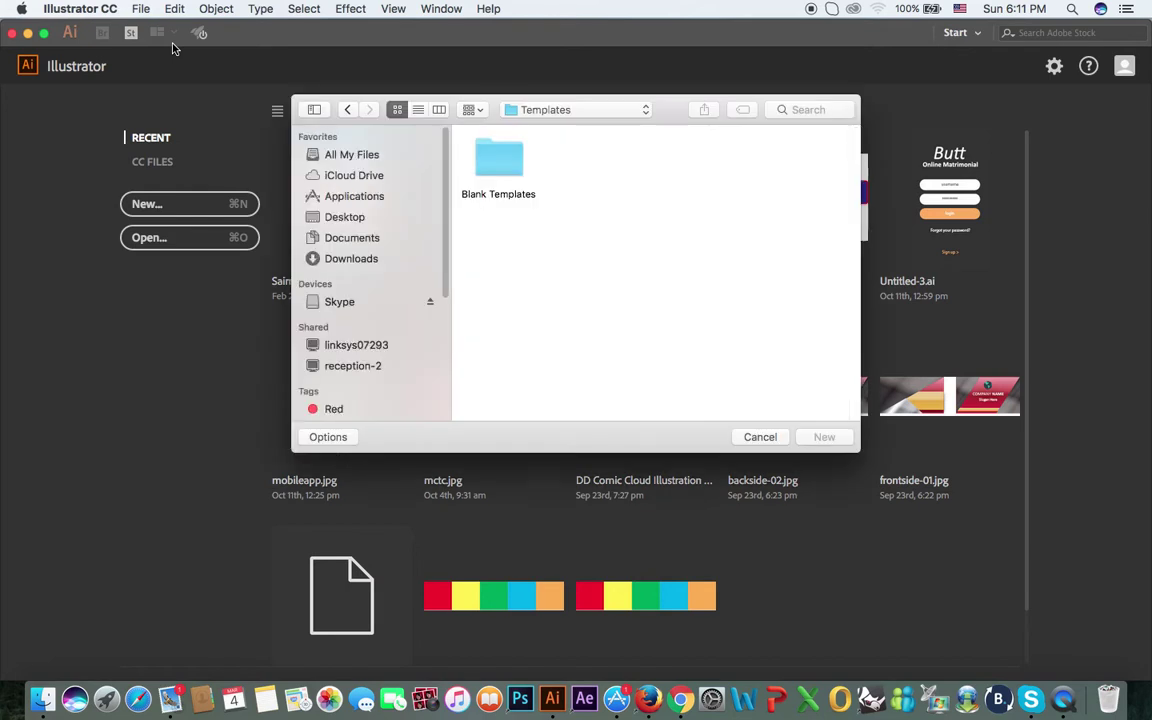
Step: Create a new document from the Blank Templates 'Business Cards.ait' template
double_click(511, 170)
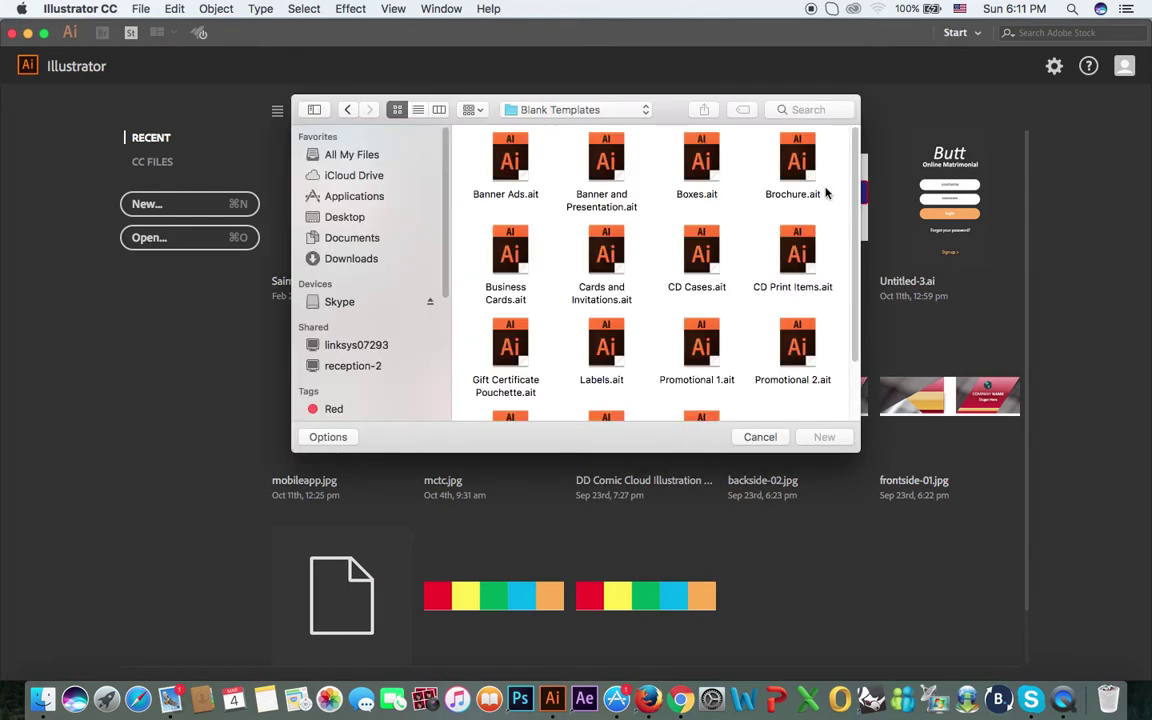
scroll(855, 240, down, 2)
scroll(855, 240, down, 2)
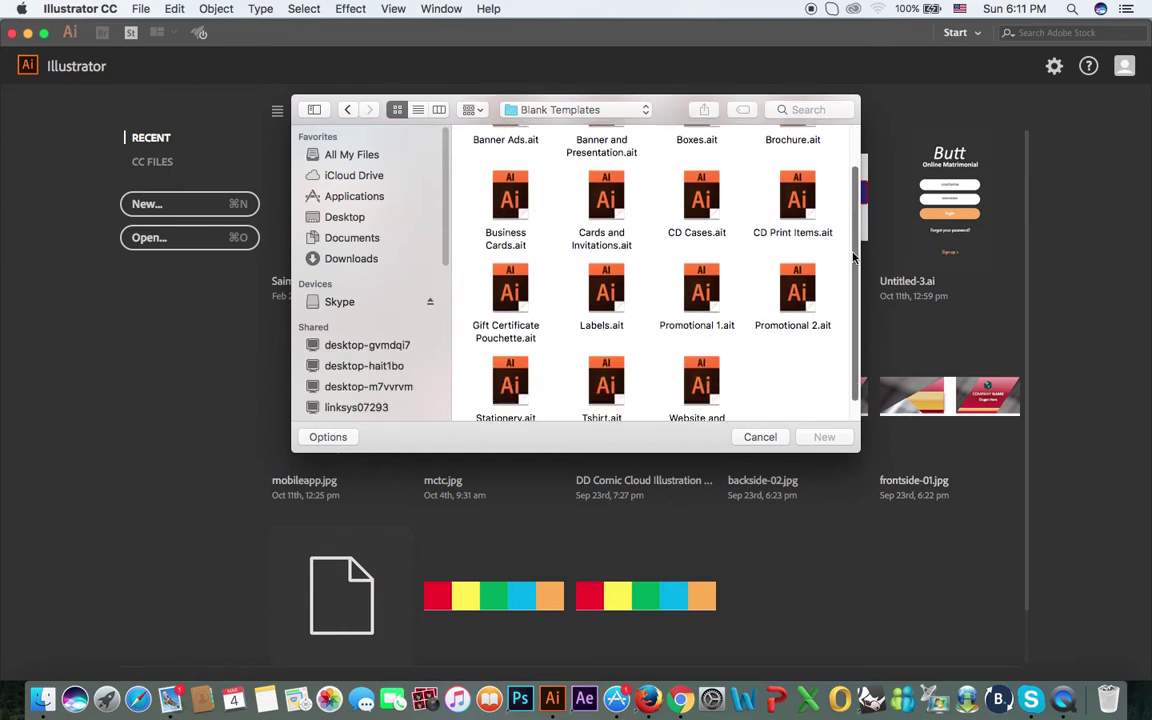
click(510, 203)
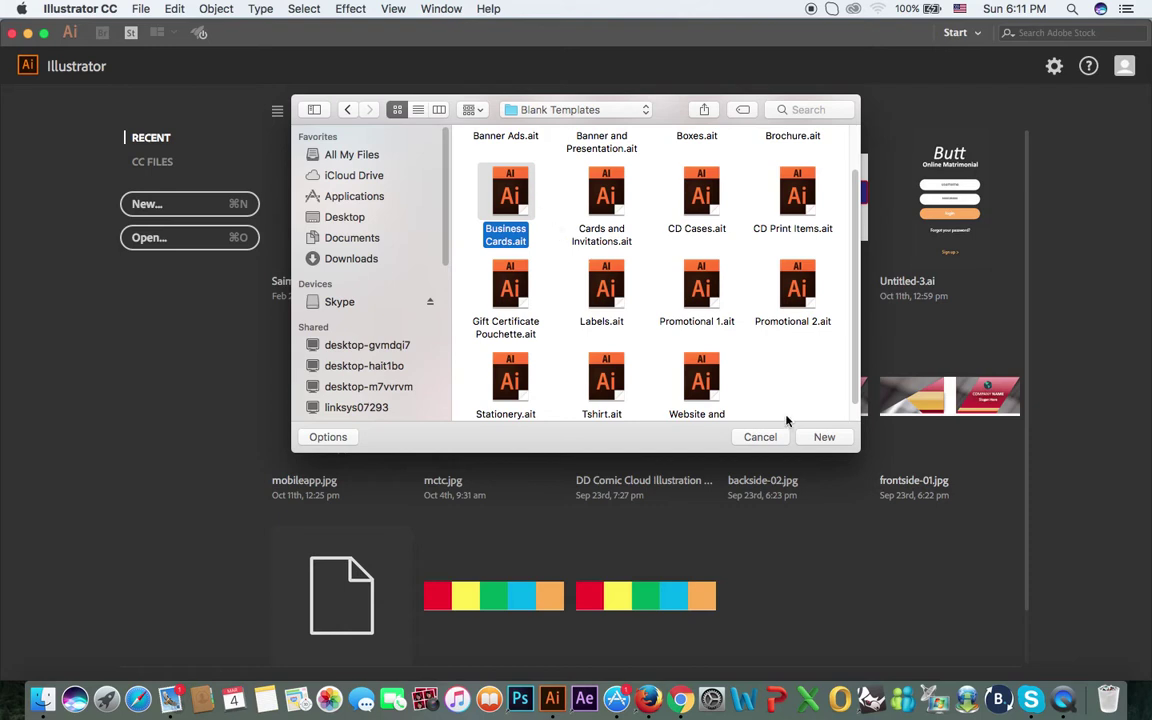
click(824, 438)
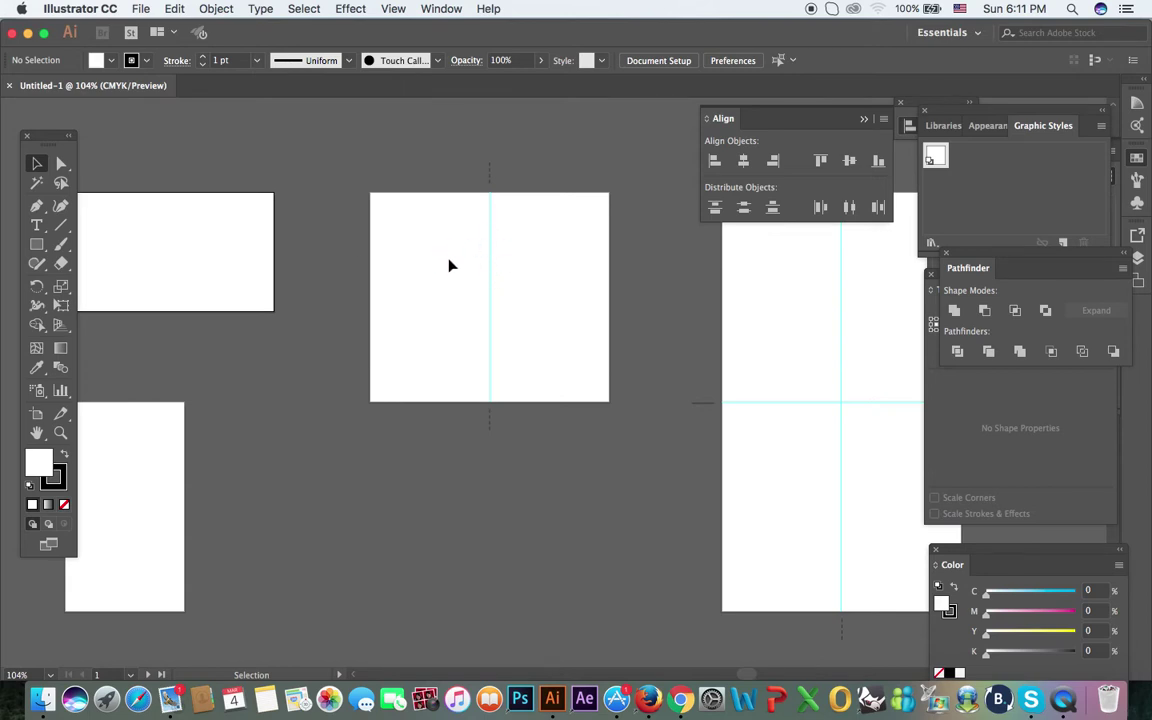
Step: Pan across the template's card artboards, then switch to Google Chrome
drag(533, 380, 661, 368)
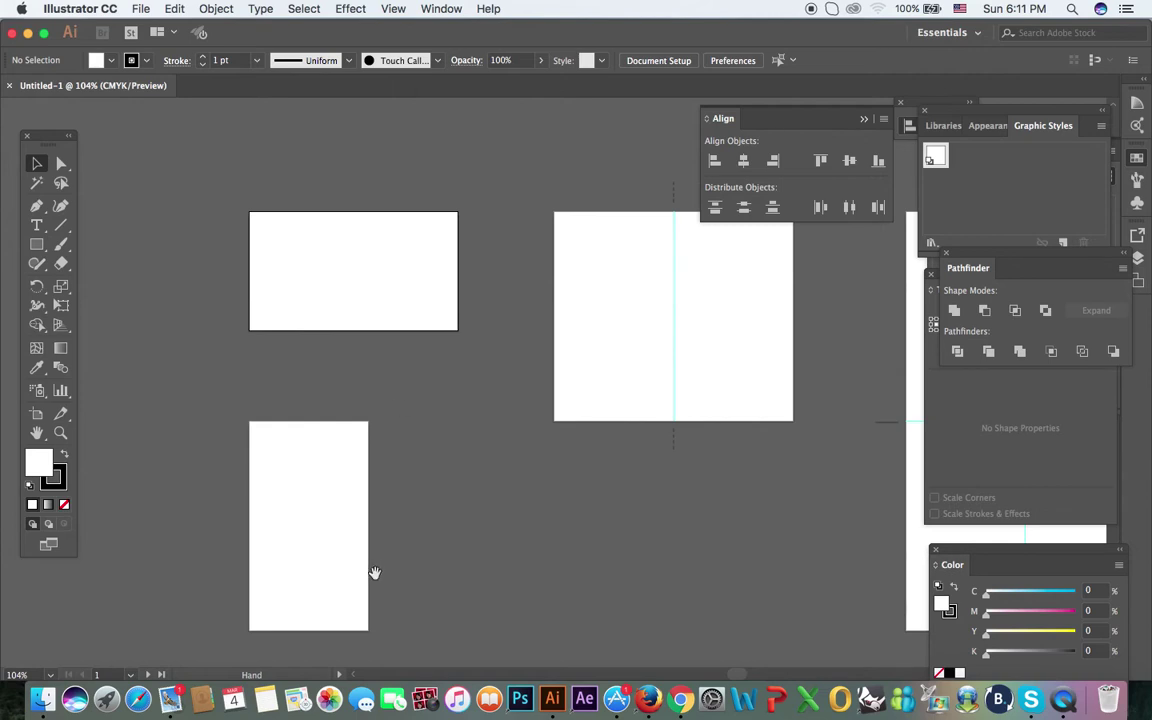
mouse_move(621, 400)
mouse_down()
mouse_move(504, 345)
mouse_move(321, 378)
mouse_up()
drag(745, 365, 517, 303)
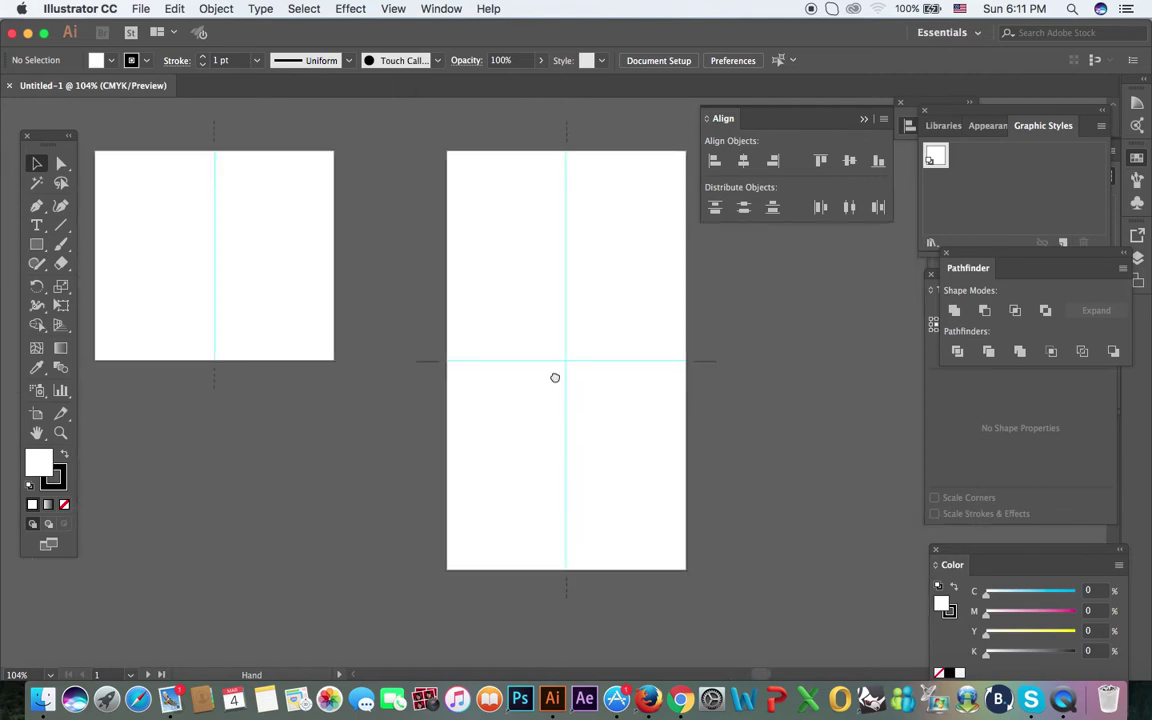
drag(555, 378, 846, 397)
drag(455, 342, 543, 344)
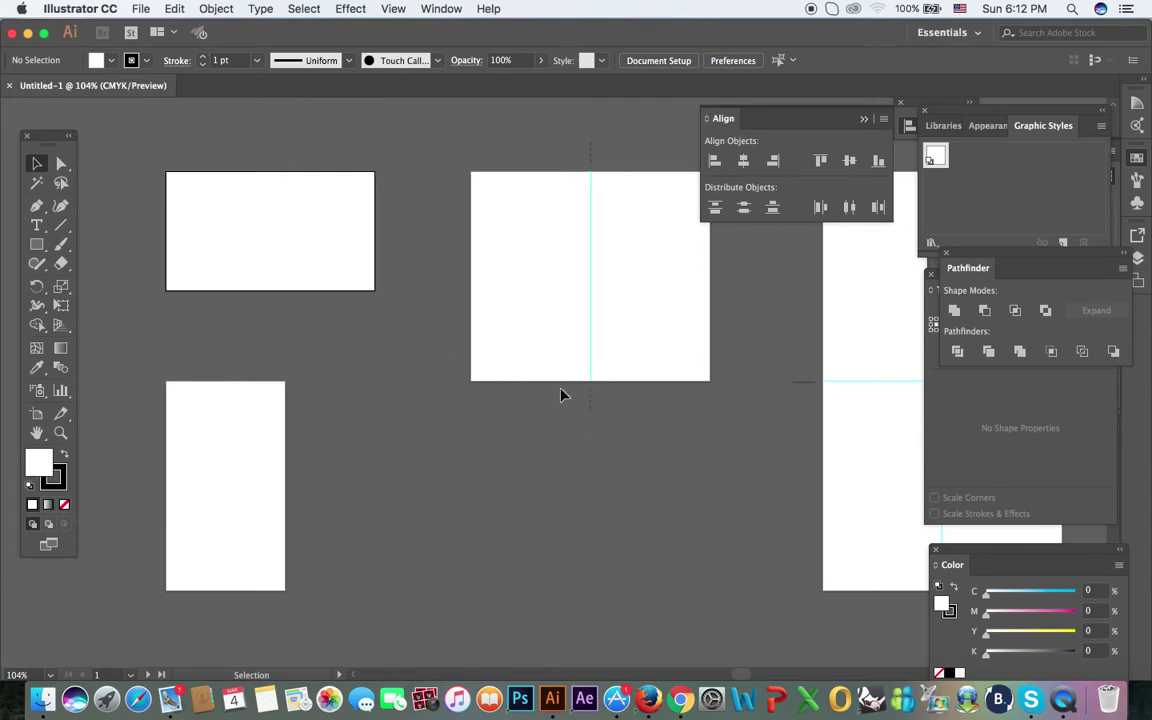
click(681, 688)
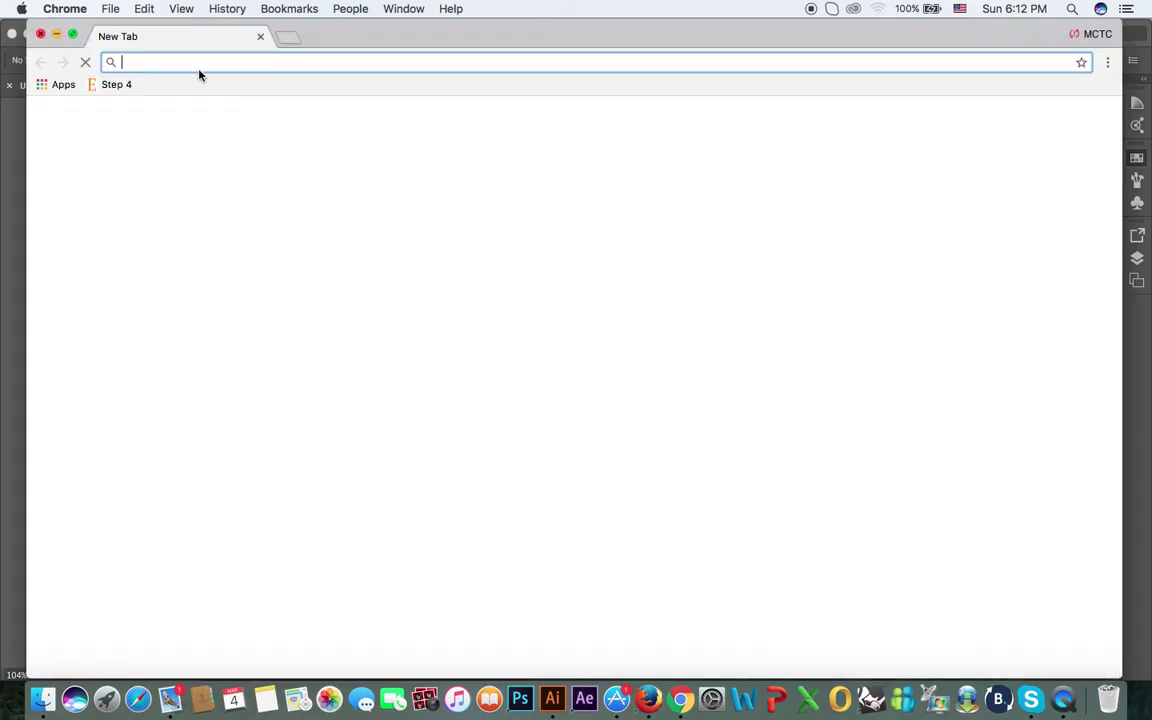
Step: Search 'business card size' to confirm 3.5 x 2 inches, then minimize Chrome
click(410, 66)
text(business card size)
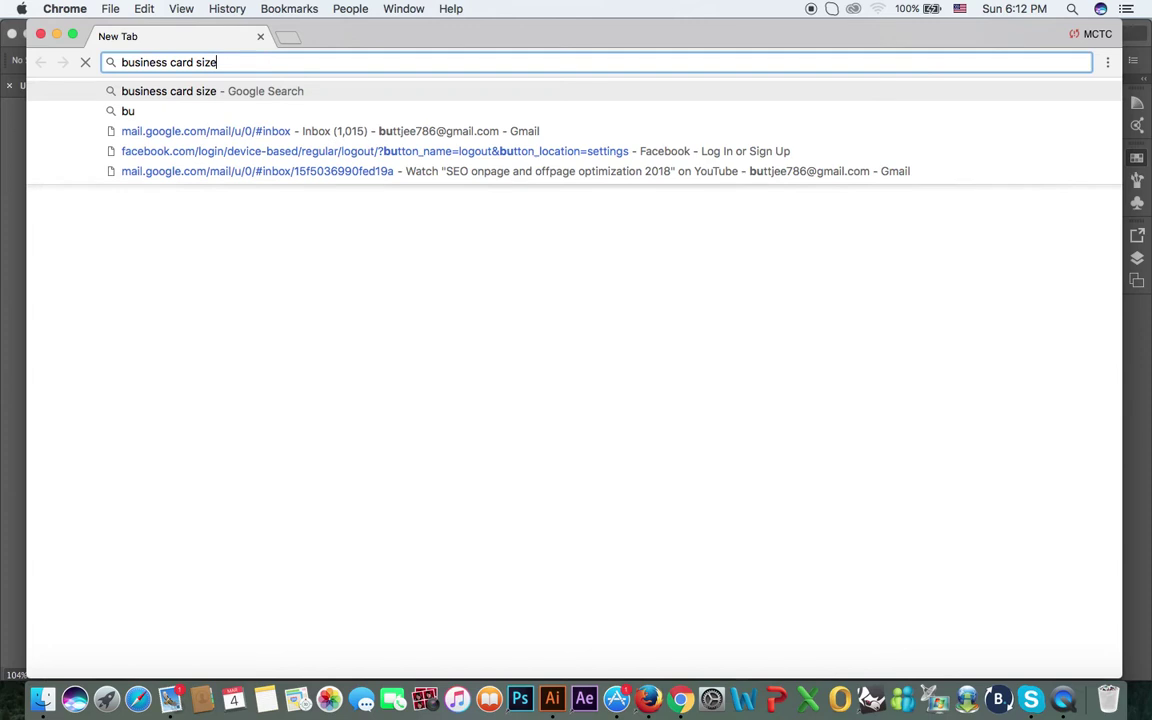
key(Return)
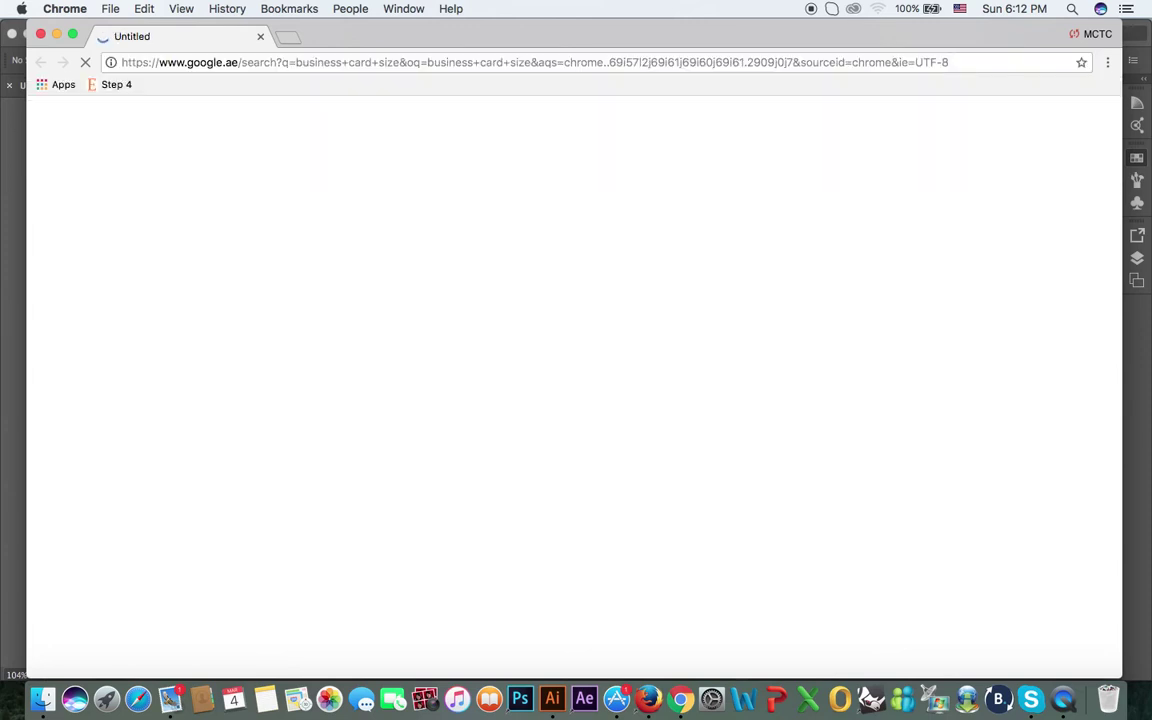
key(super+l)
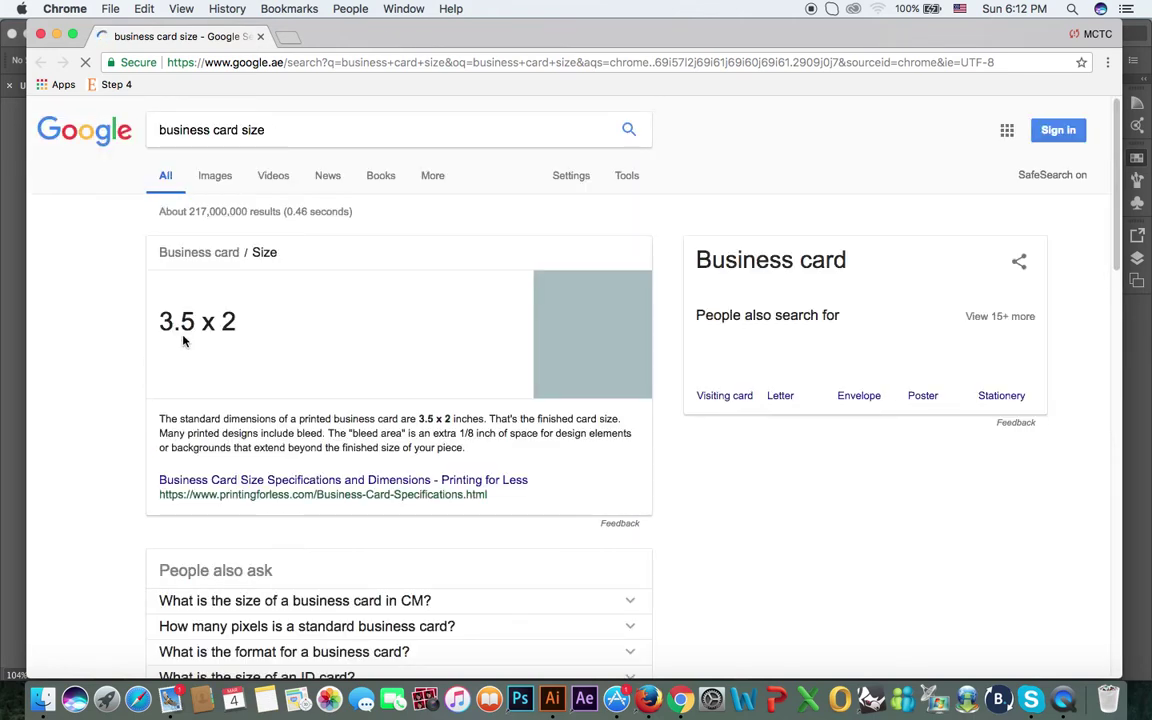
click(57, 35)
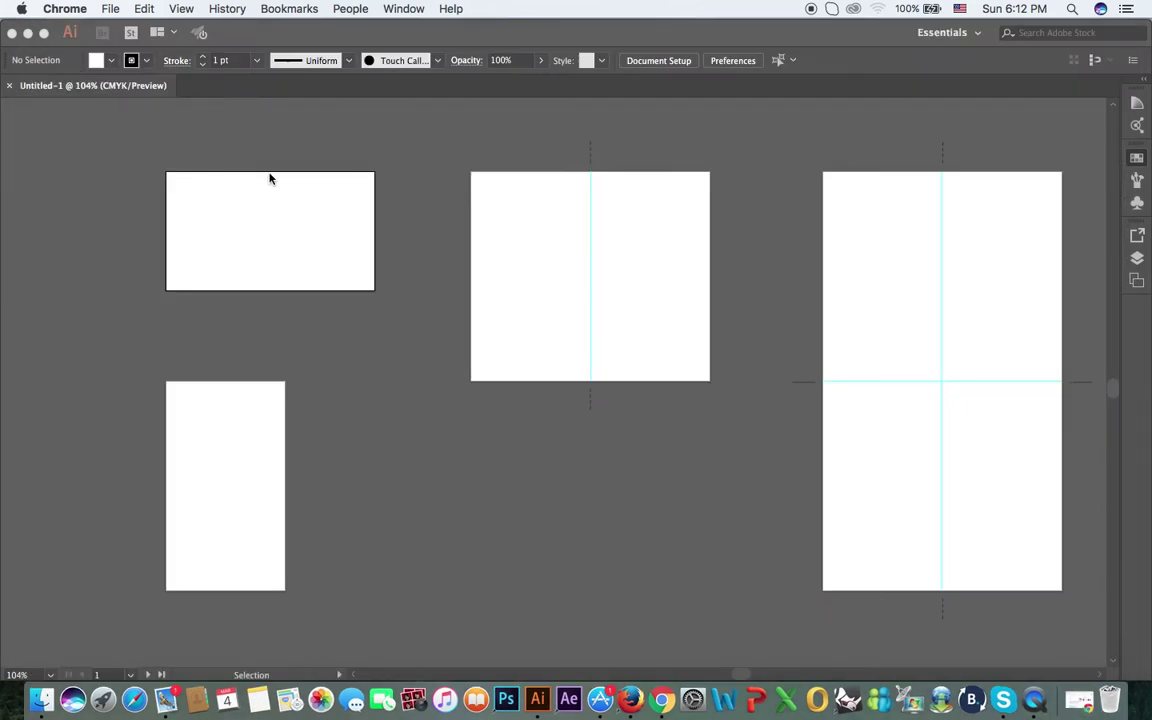
Step: Return to Illustrator and start a new document from the File menu
click(228, 99)
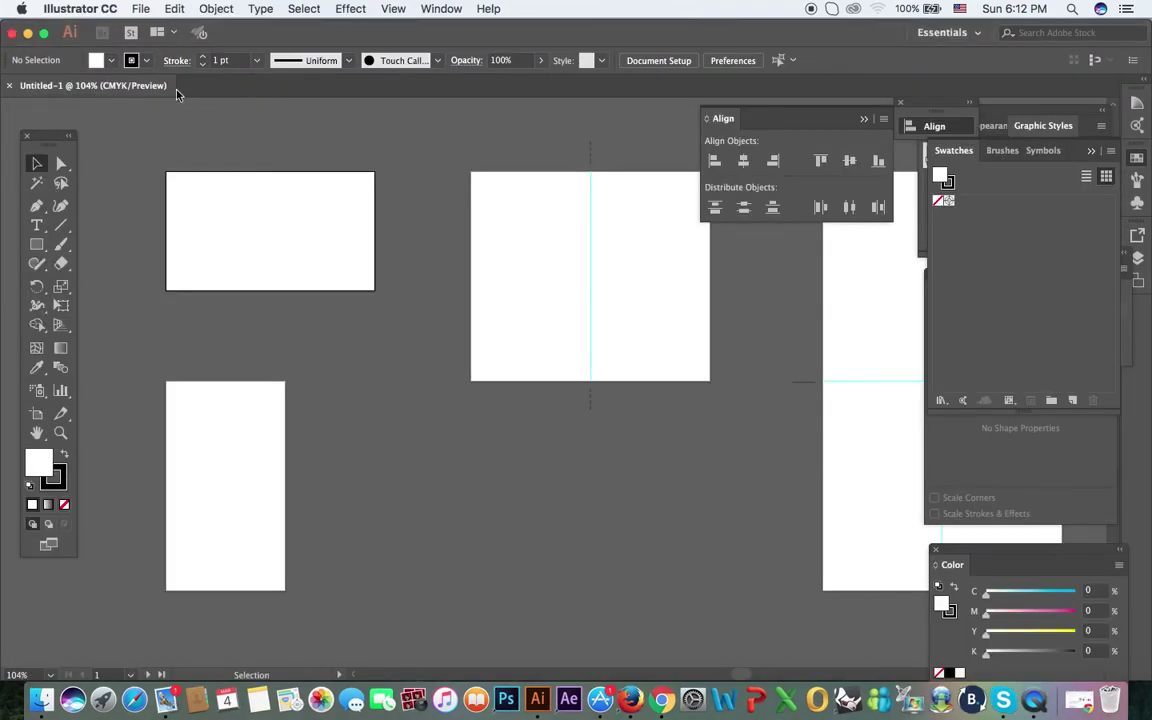
click(141, 9)
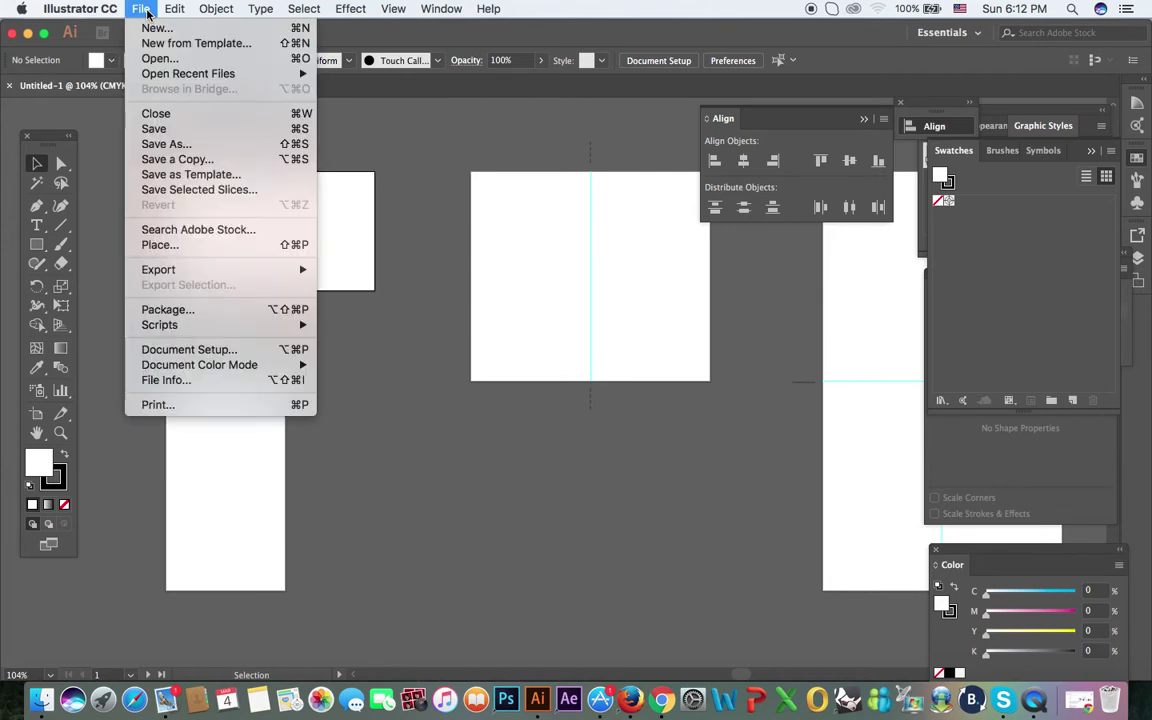
click(155, 30)
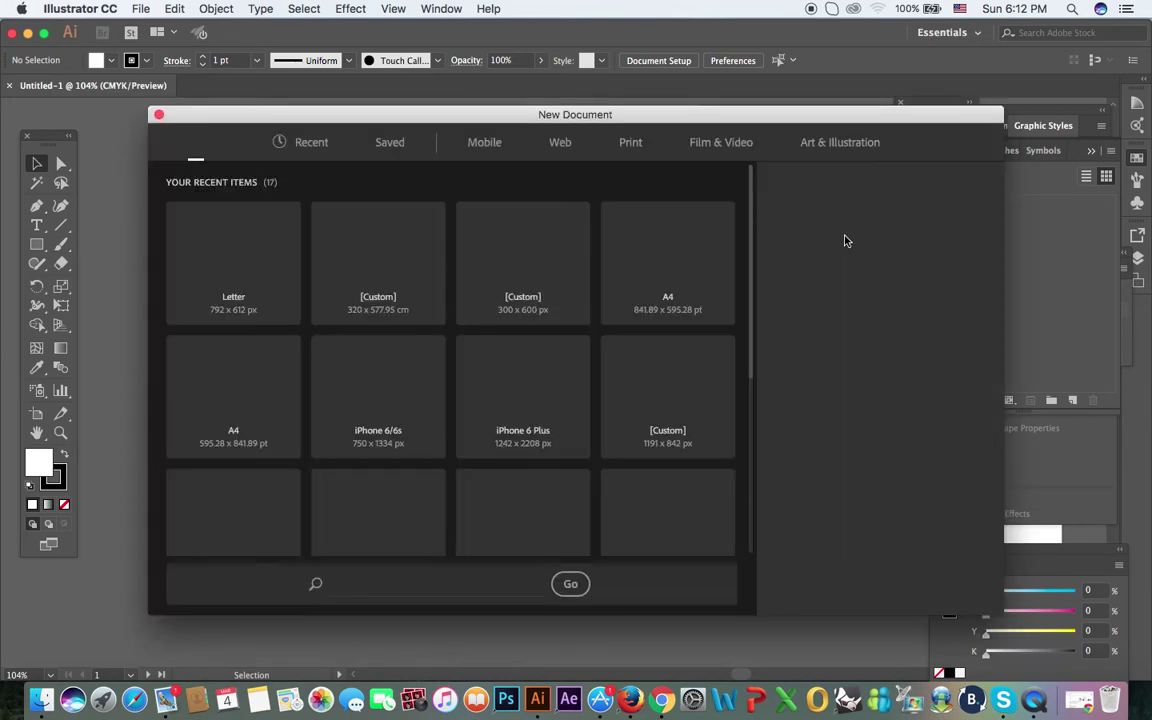
Step: Set the new document's units to inches, width 3.5 and height 2
click(878, 260)
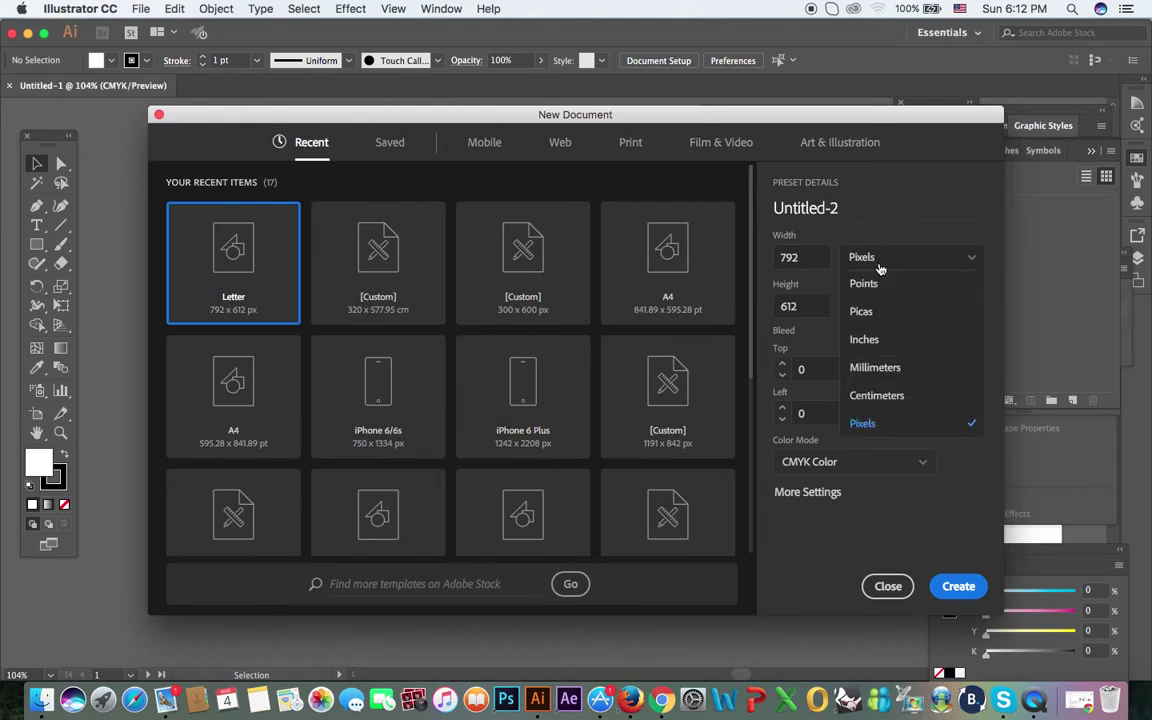
click(868, 339)
double_click(800, 257)
text(11)
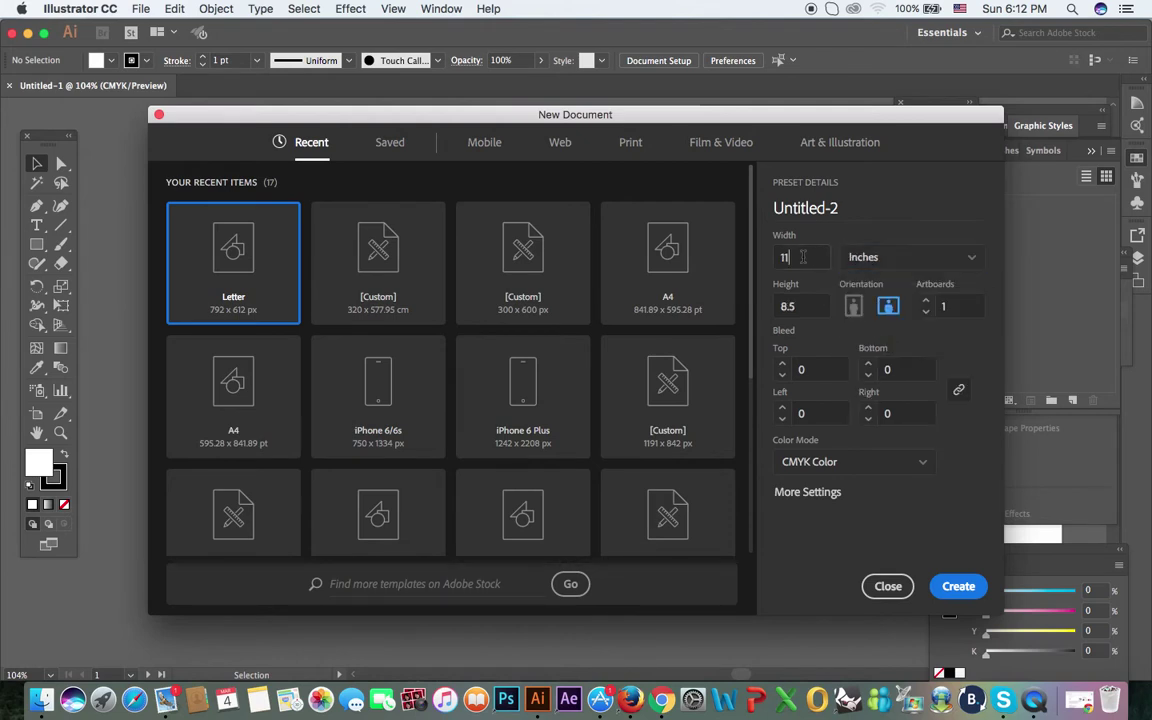
drag(802, 257, 767, 257)
text(3.5)
key(Tab)
text(2)
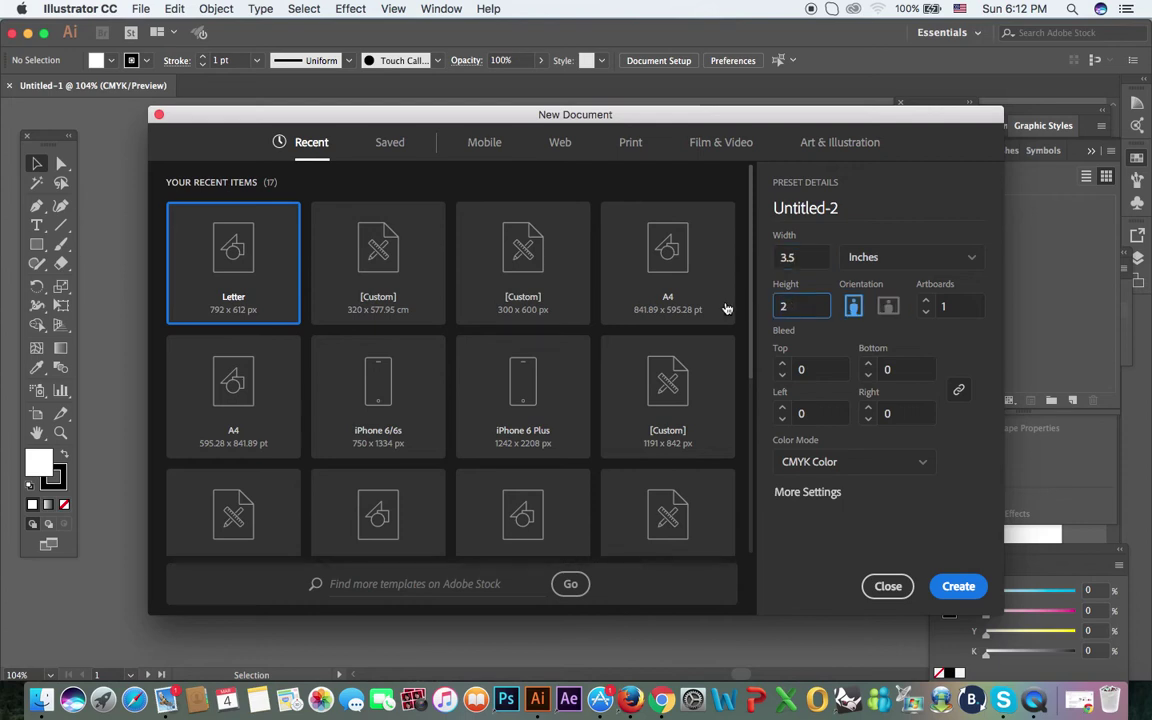
key(shift+Tab)
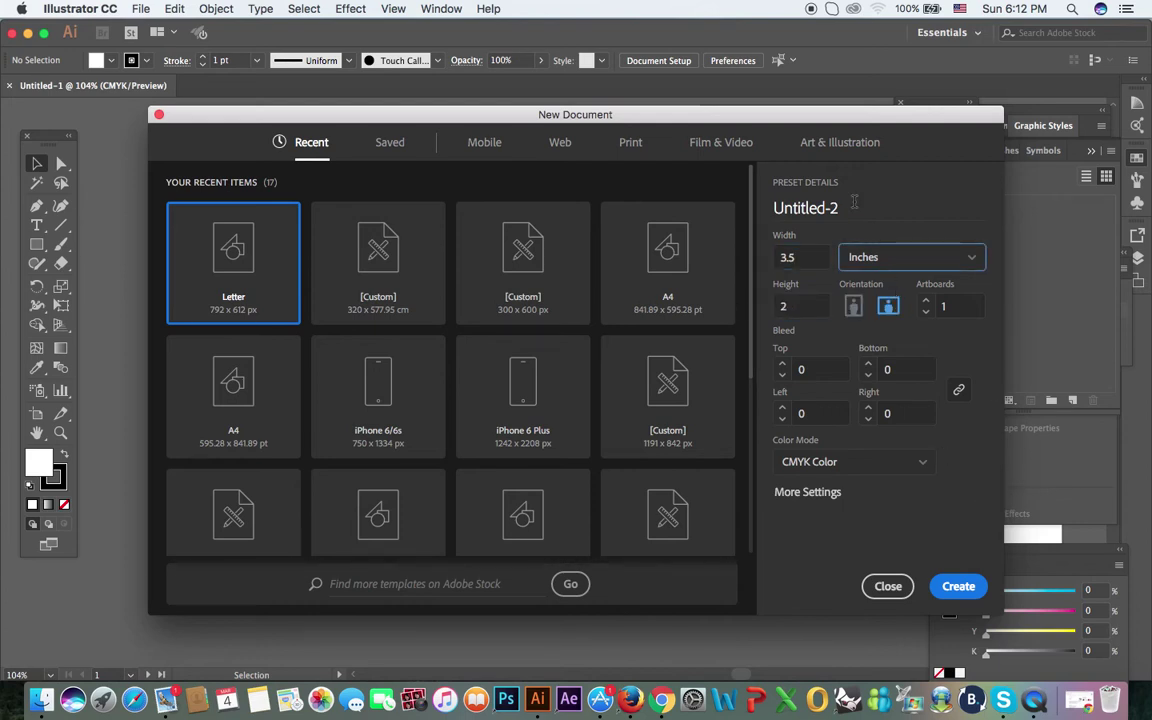
Step: Name the document 'Business Card' and create it
click(876, 230)
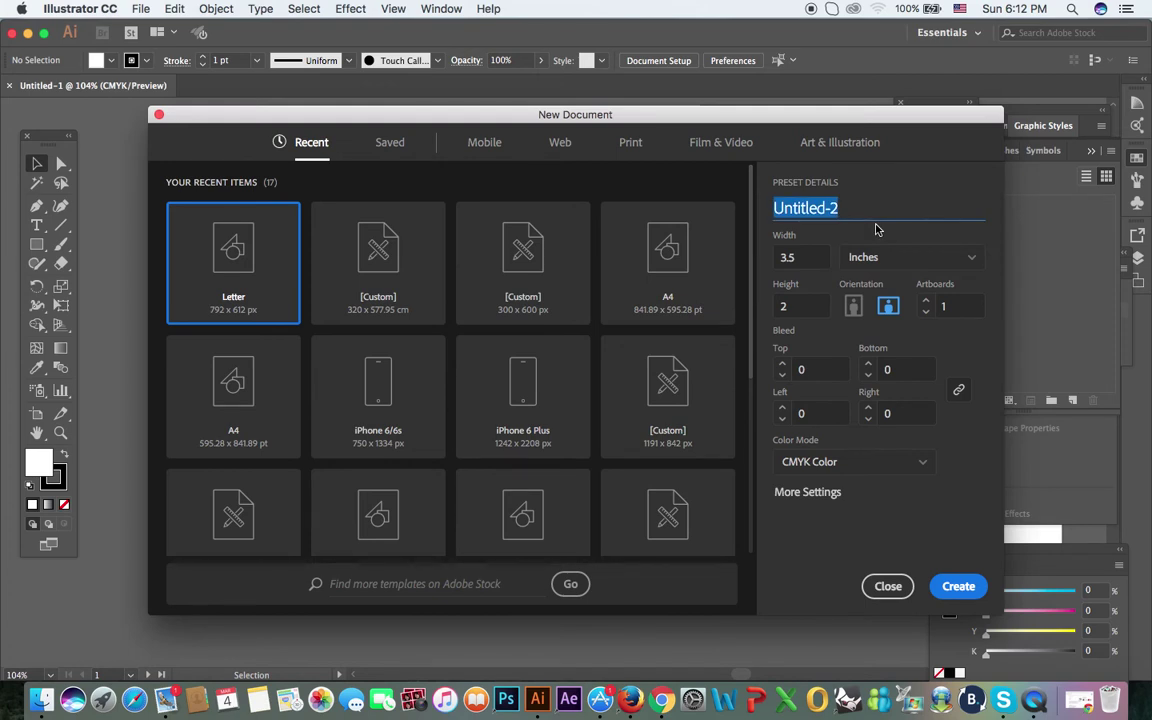
text(u)
key(BackSpace)
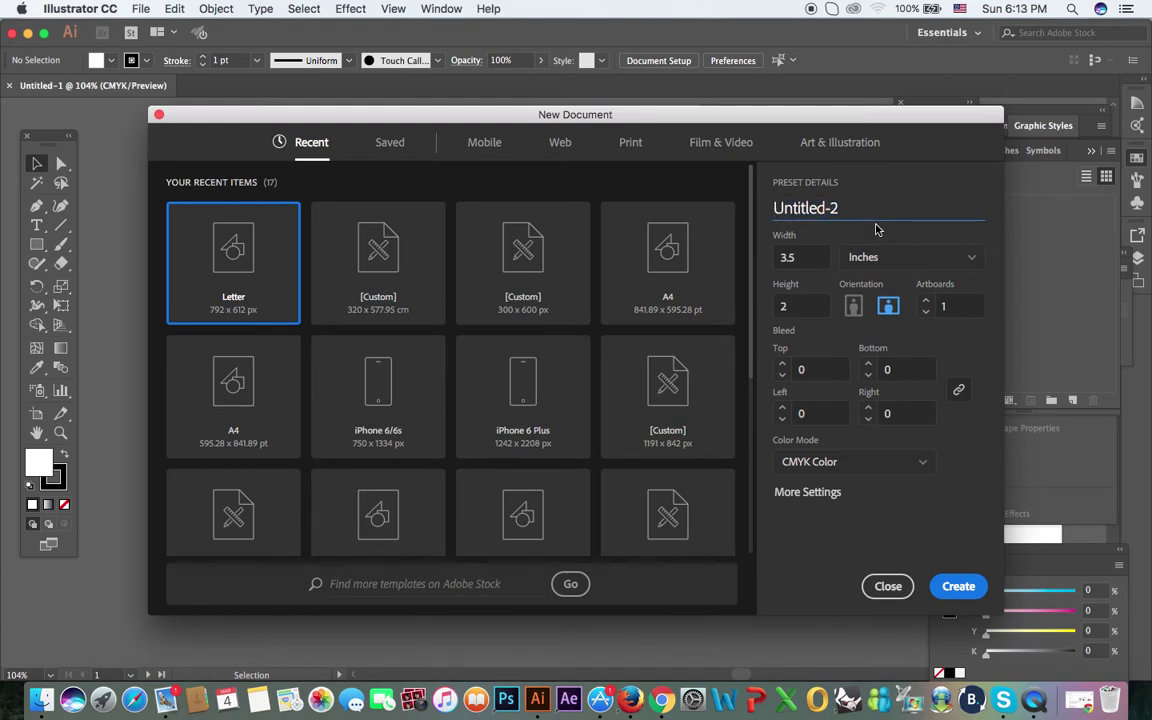
key(Right)
key(Right)
key(Right)
key(Right)
key(Right)
key(Right)
key(Right)
key(Right)
key(Right)
key(BackSpace)
key(BackSpace)
key(BackSpace)
key(BackSpace)
key(BackSpace)
key(BackSpace)
key(BackSpace)
key(BackSpace)
key(BackSpace)
key(BackSpace)
text(Business Card)
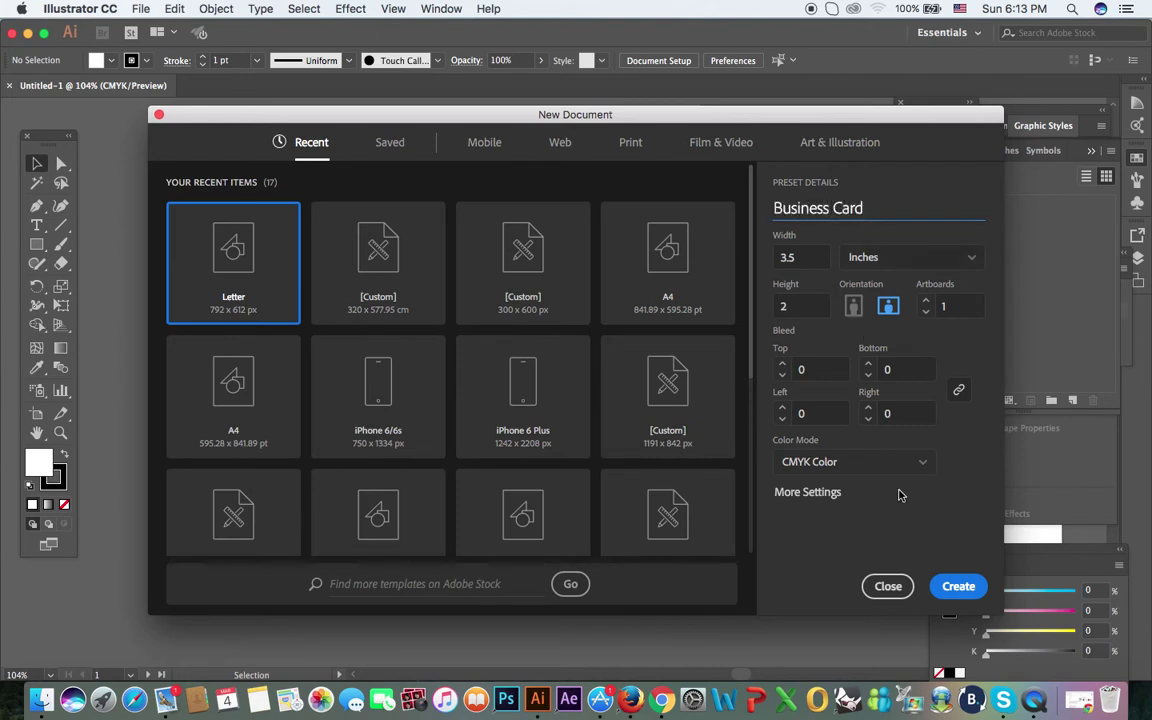
click(958, 586)
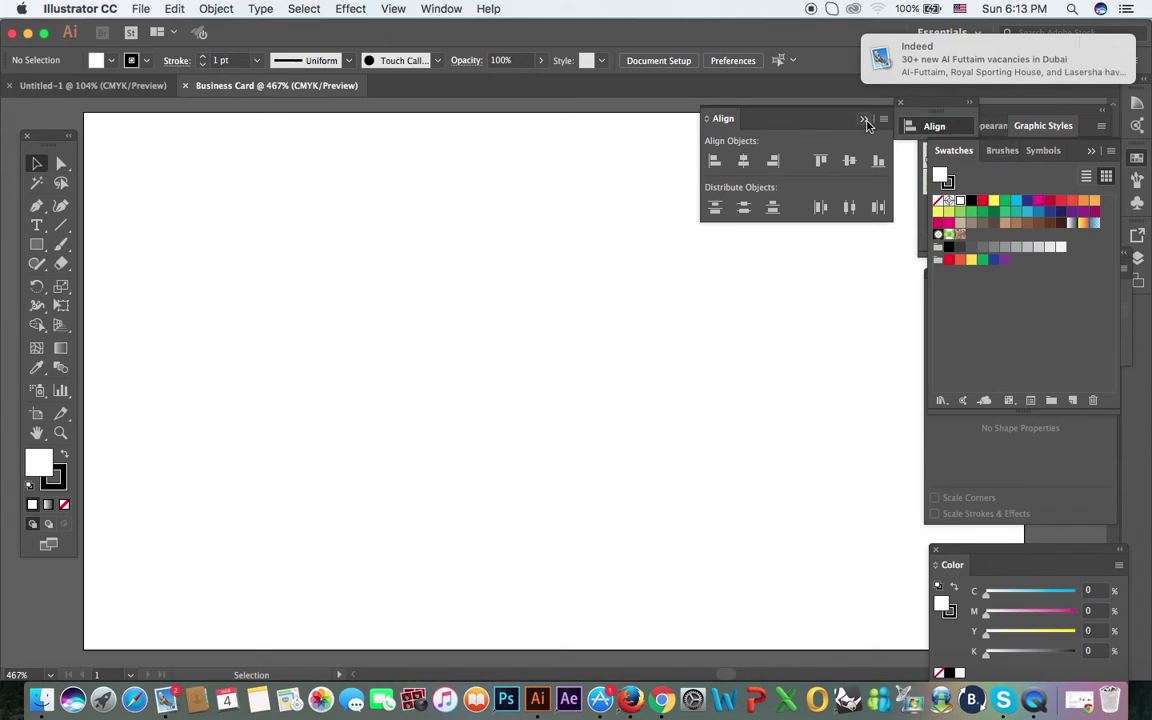
Step: Dismiss the alignment panel and zoom out to frame the card artboard
click(938, 121)
click(900, 103)
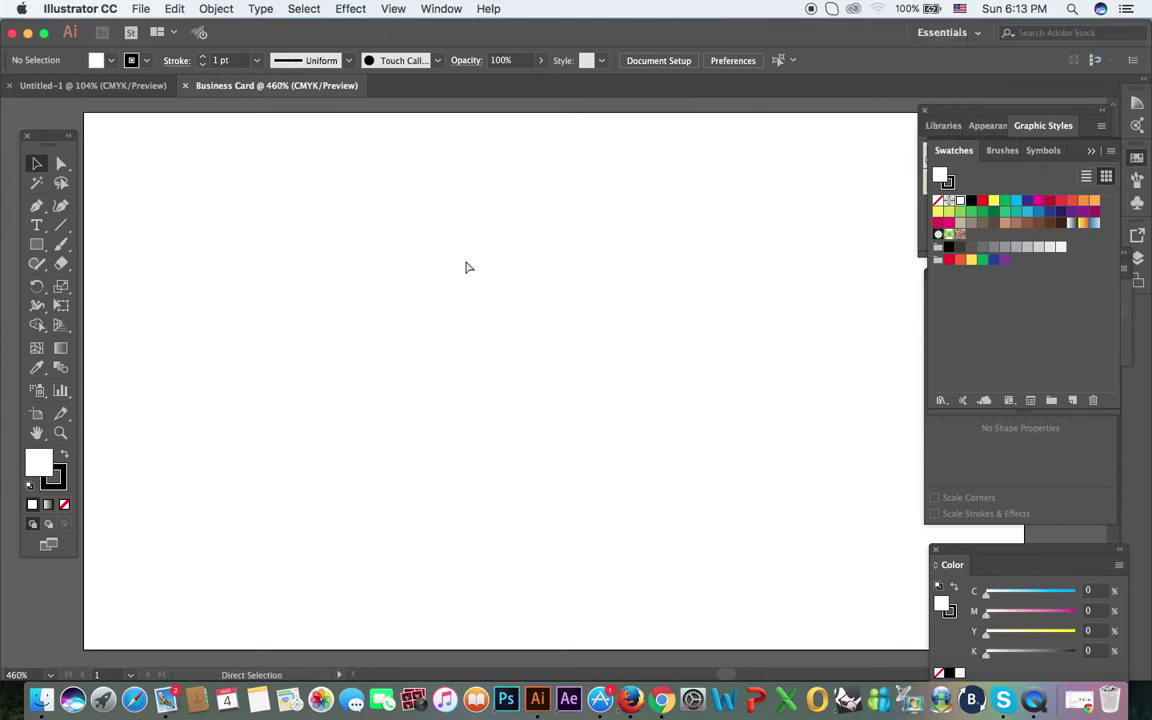
key(super+minus)
key(super+minus)
drag(612, 288, 529, 273)
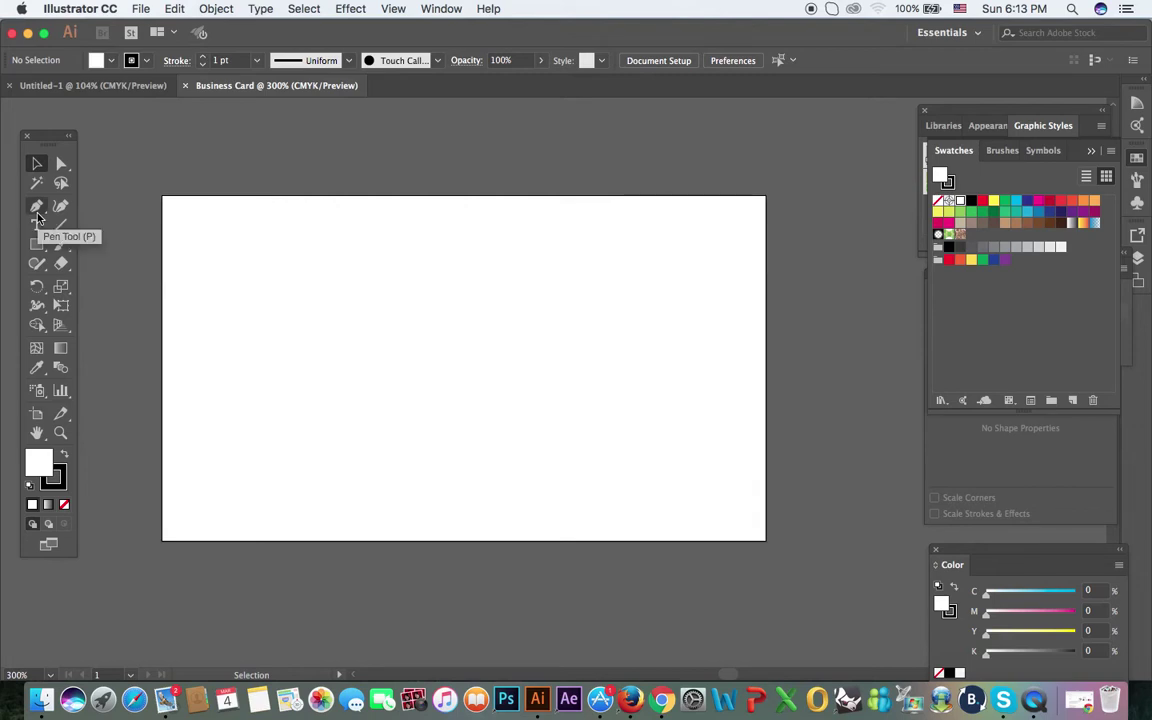
Step: Draw a black-filled, no-stroke rectangle covering the whole card
click(36, 244)
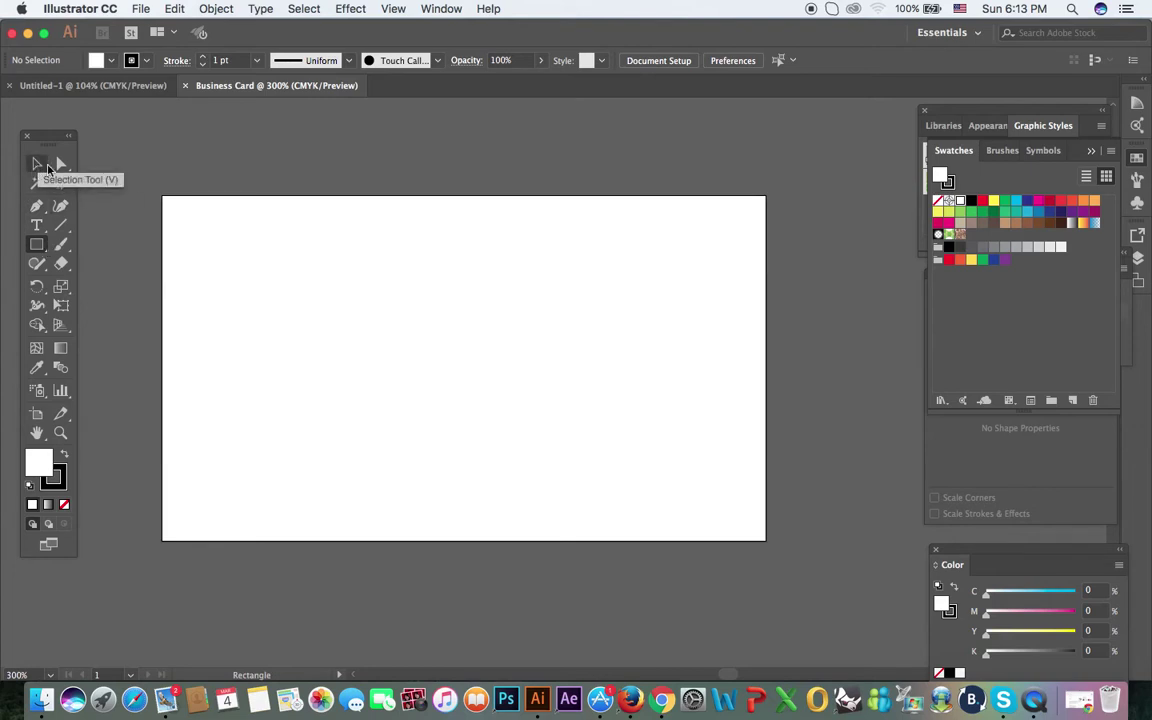
click(111, 60)
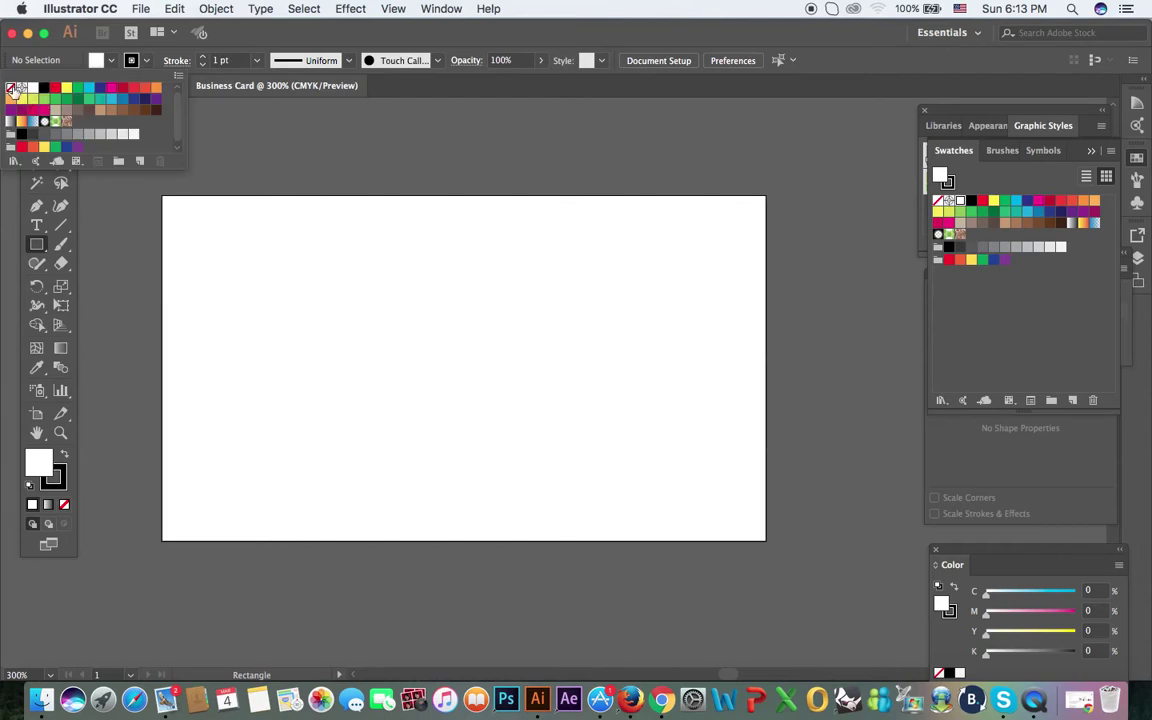
click(10, 88)
click(111, 60)
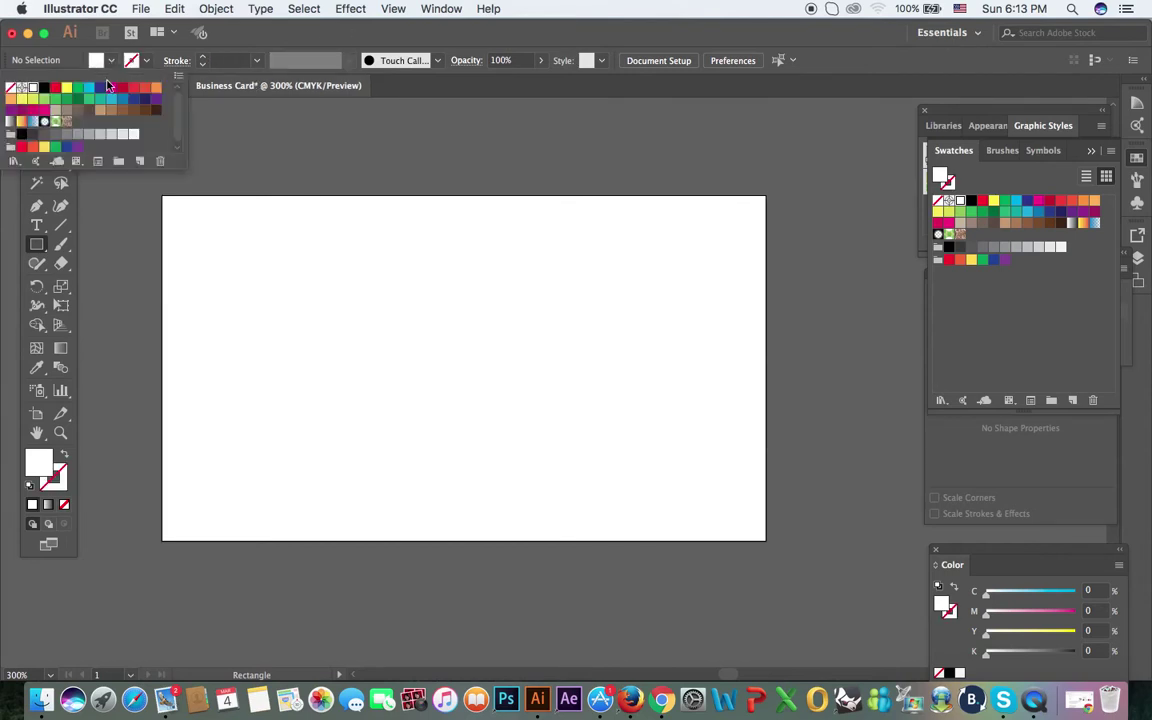
click(44, 88)
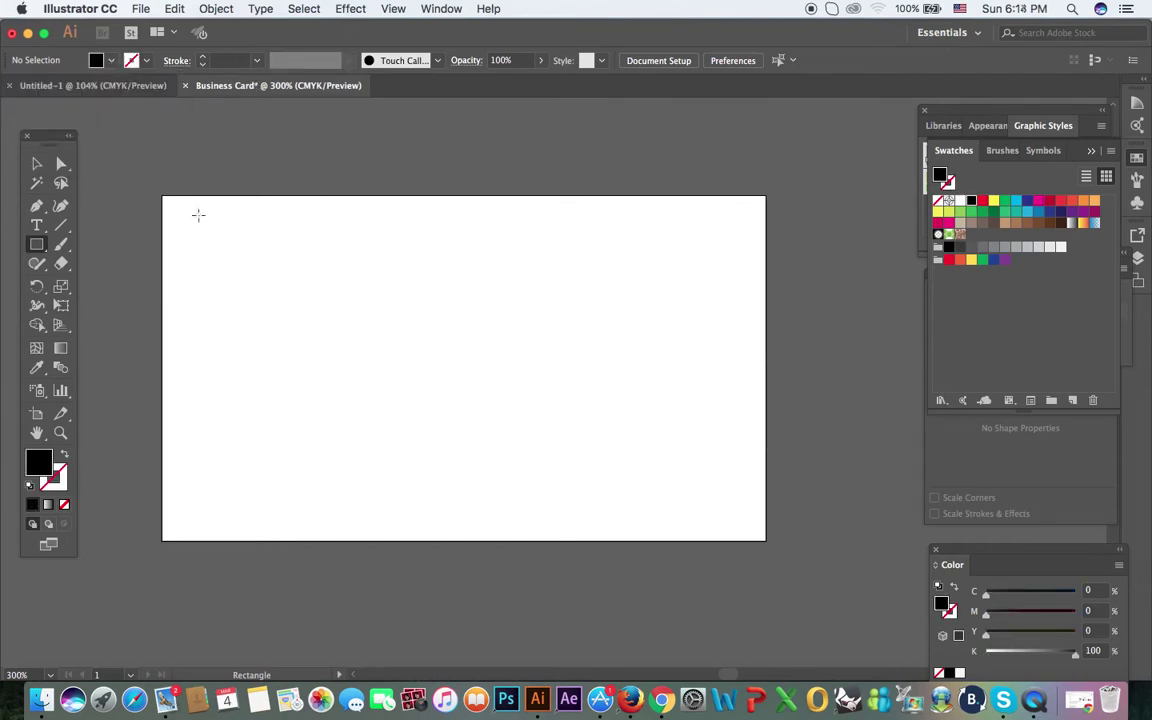
drag(163, 196, 766, 540)
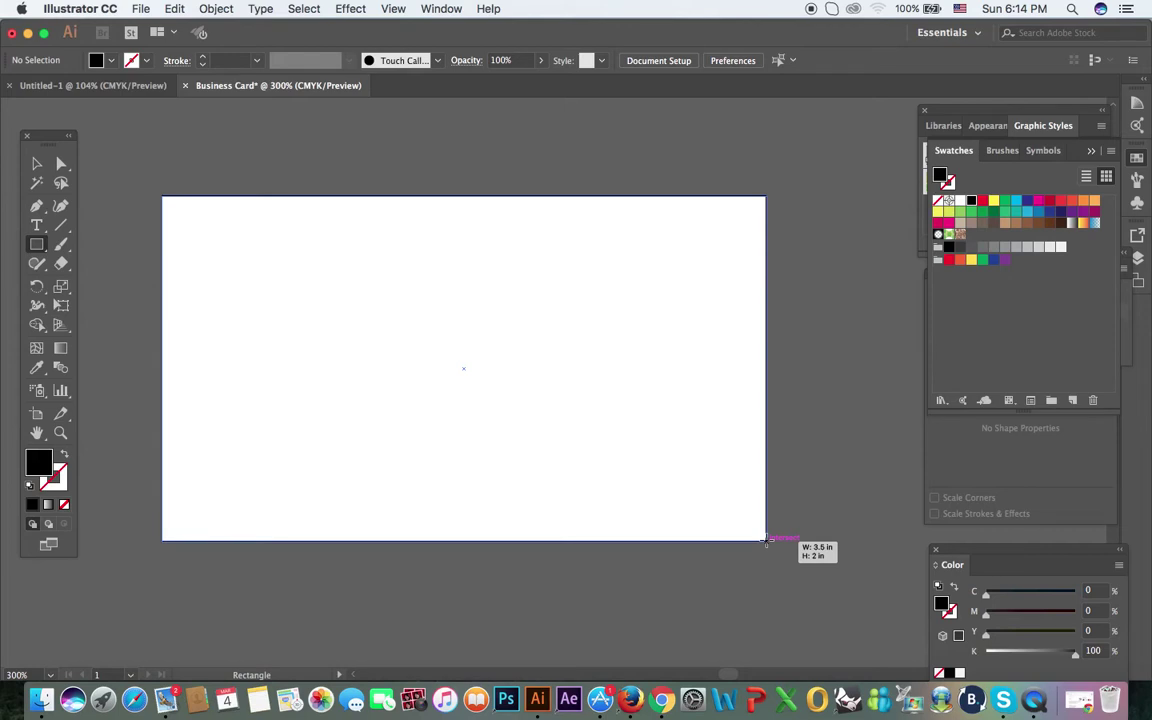
drag(766, 540, 766, 540)
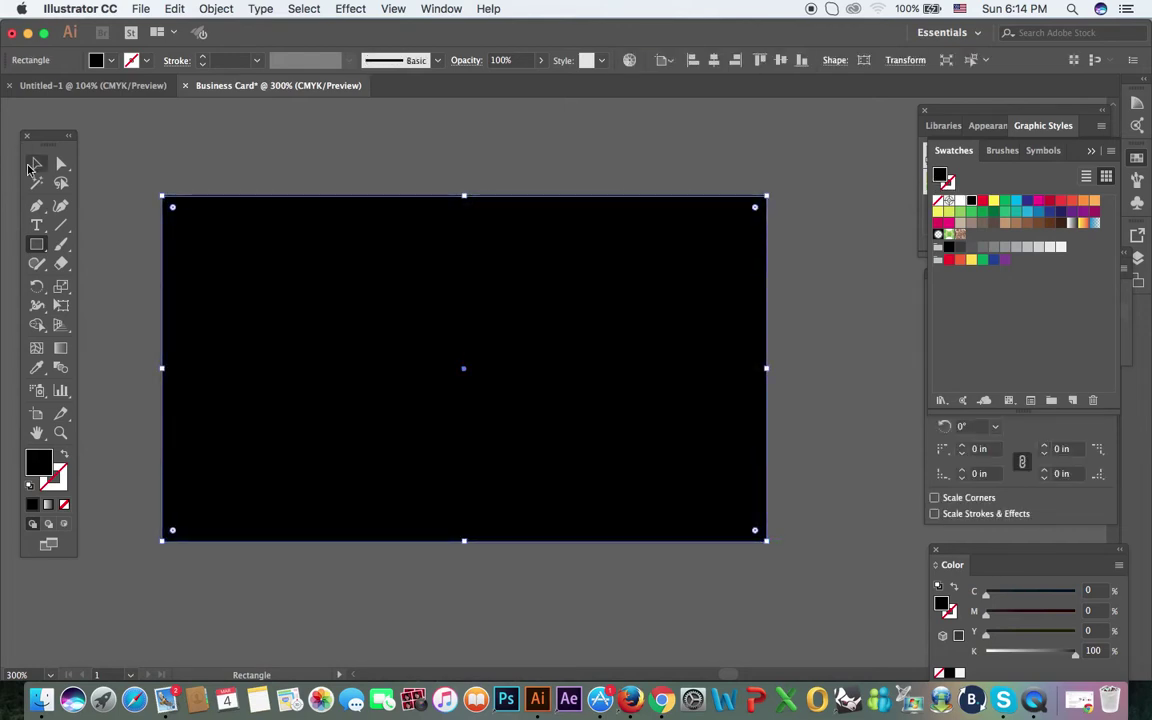
Step: Deselect the black background rectangle and return to the Selection tool
click(36, 163)
click(195, 175)
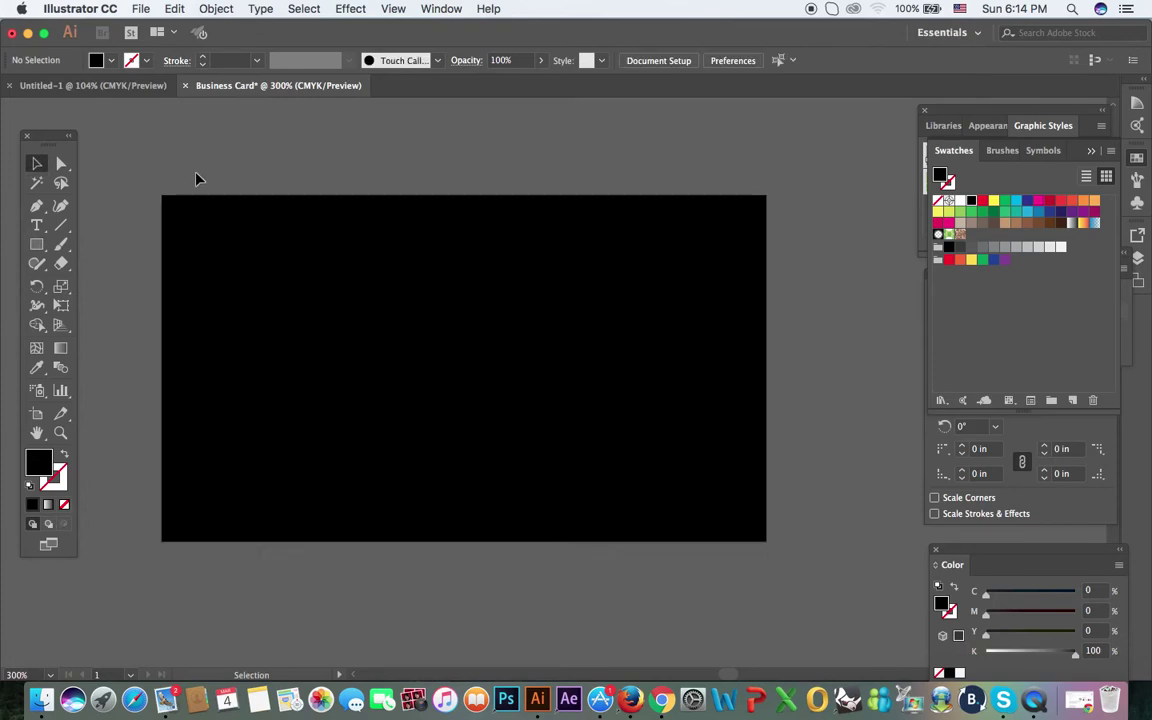
click(432, 340)
key(a)
key(super+shift+a)
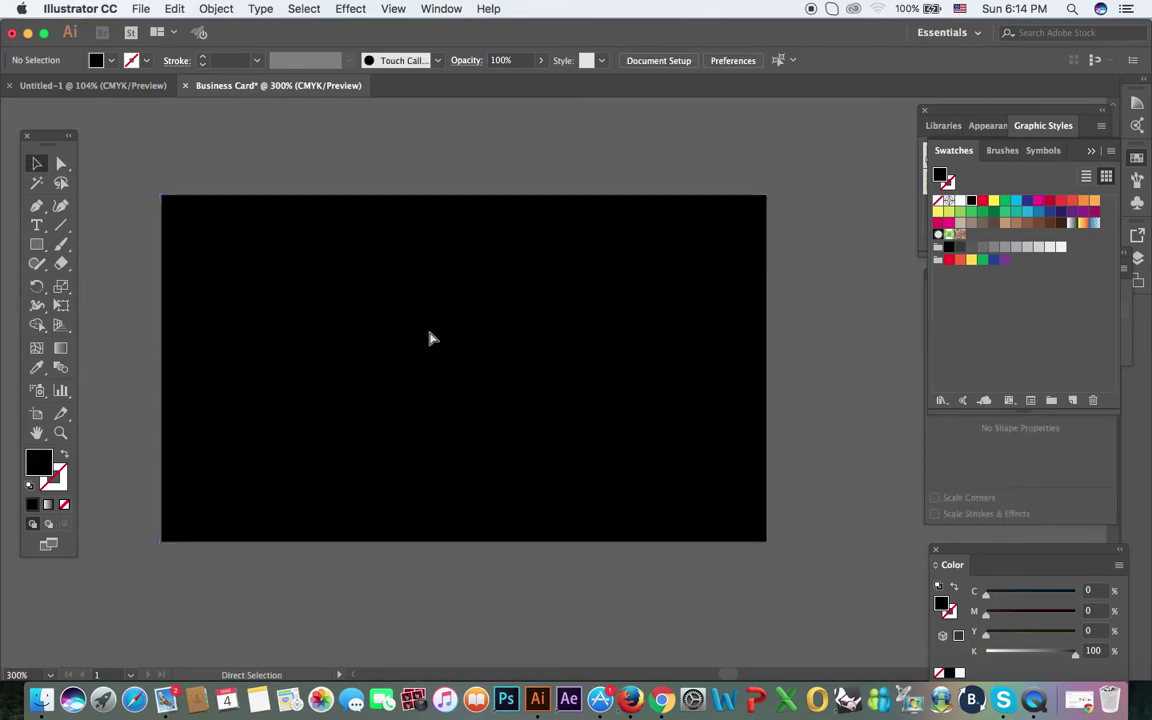
key(v)
Step: Draw an orange rectangle covering about the left half of the card
click(36, 246)
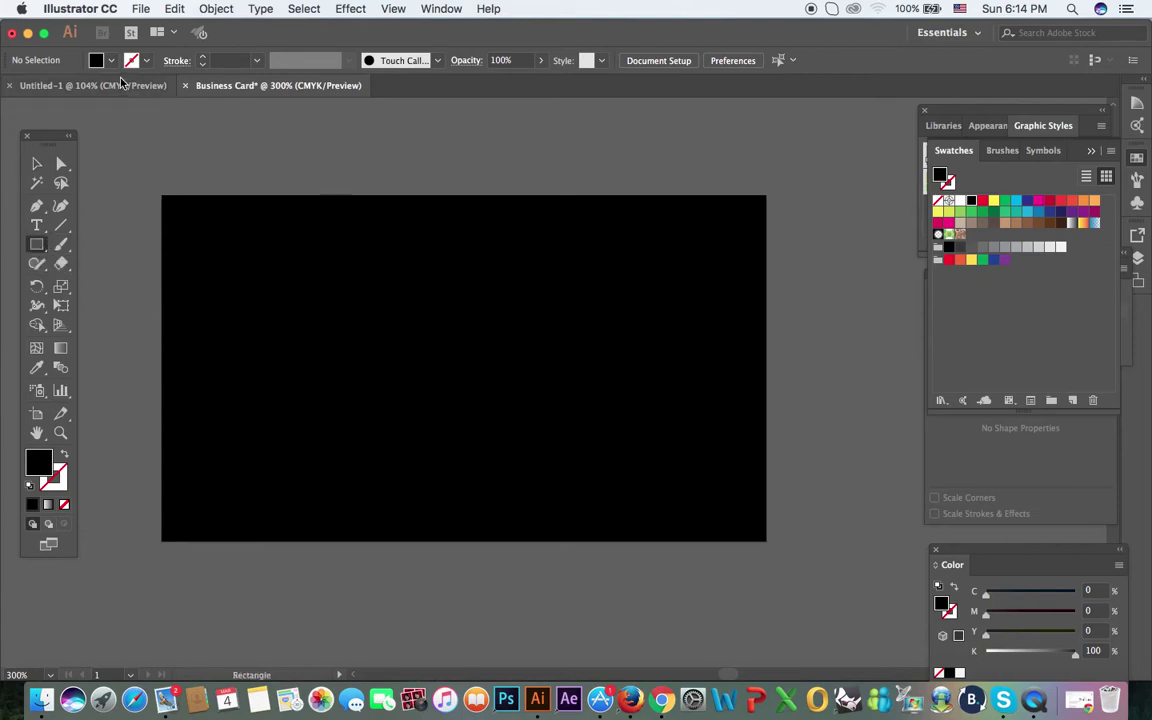
click(111, 62)
click(146, 87)
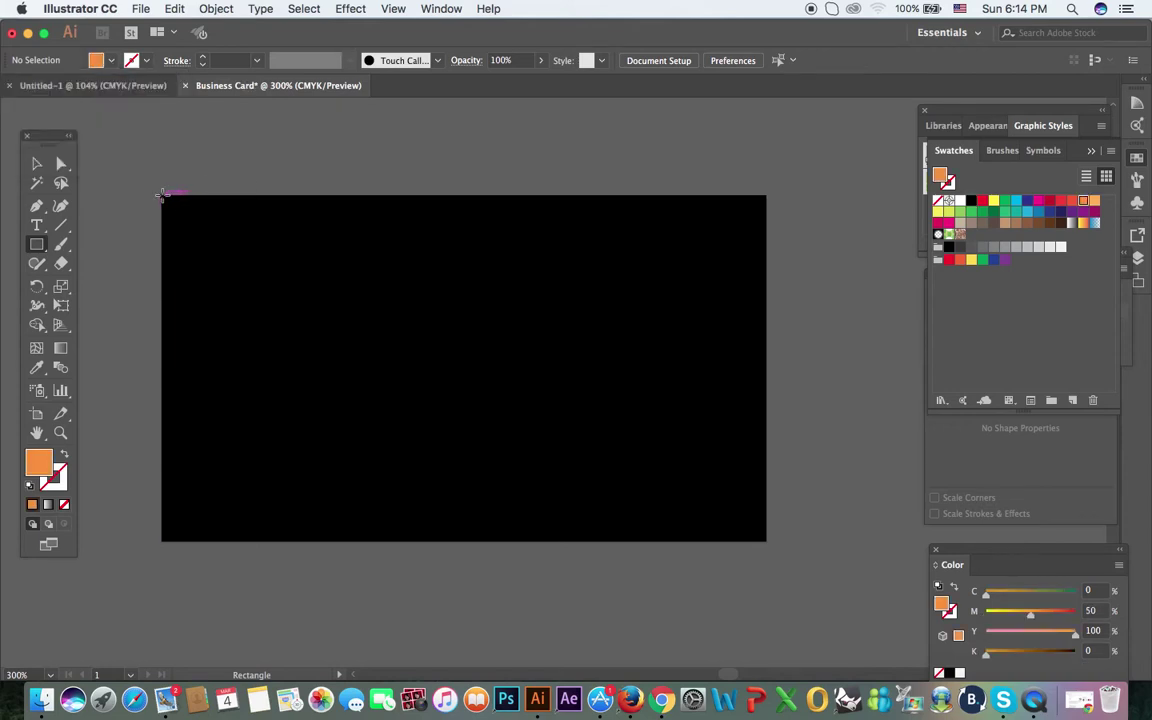
mouse_move(164, 194)
mouse_down()
mouse_move(175, 252)
mouse_move(250, 384)
mouse_move(477, 541)
mouse_up()
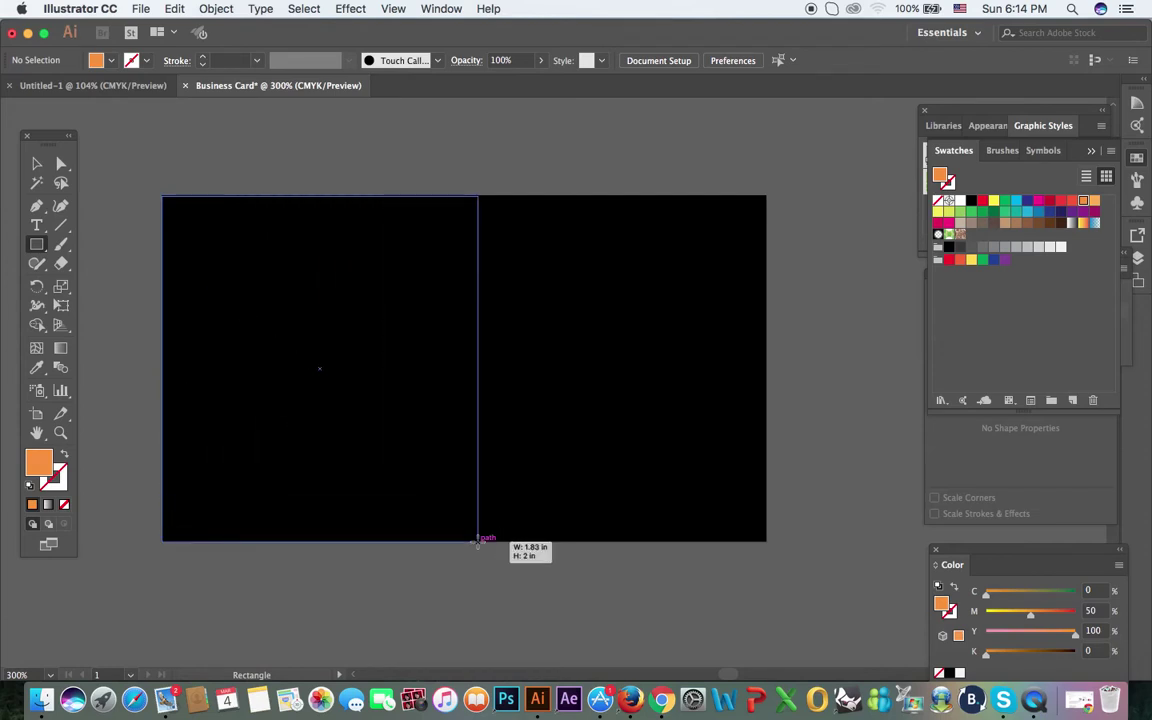
drag(478, 543, 473, 541)
click(36, 164)
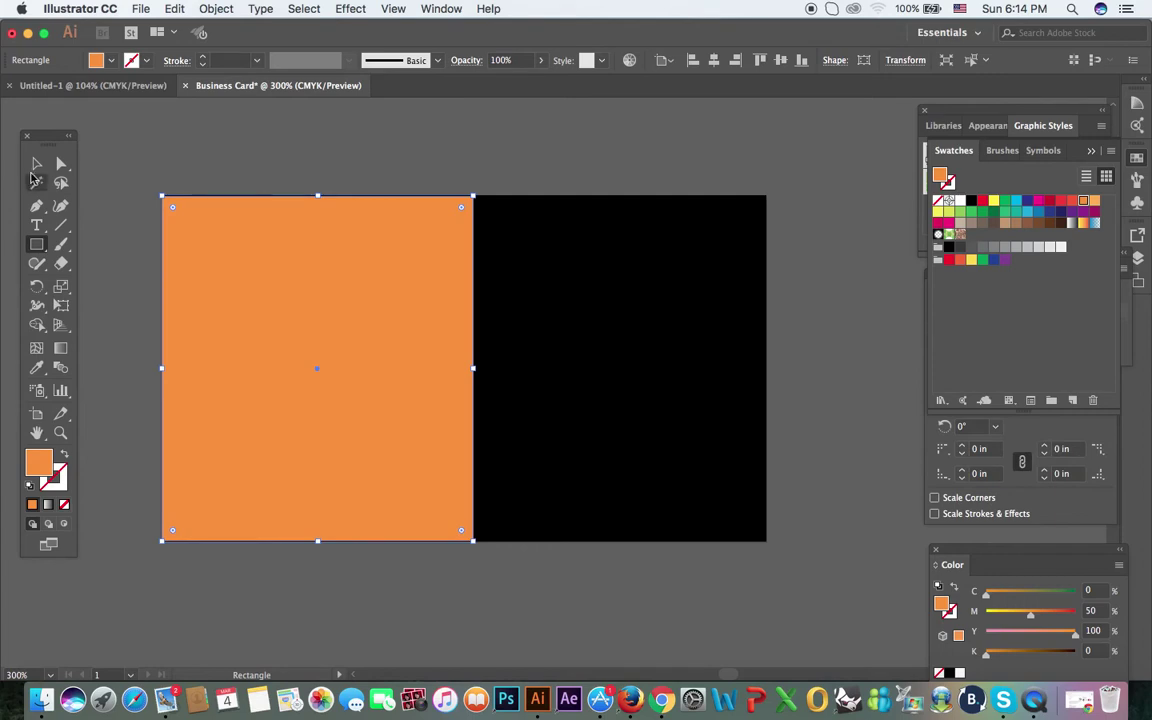
click(185, 148)
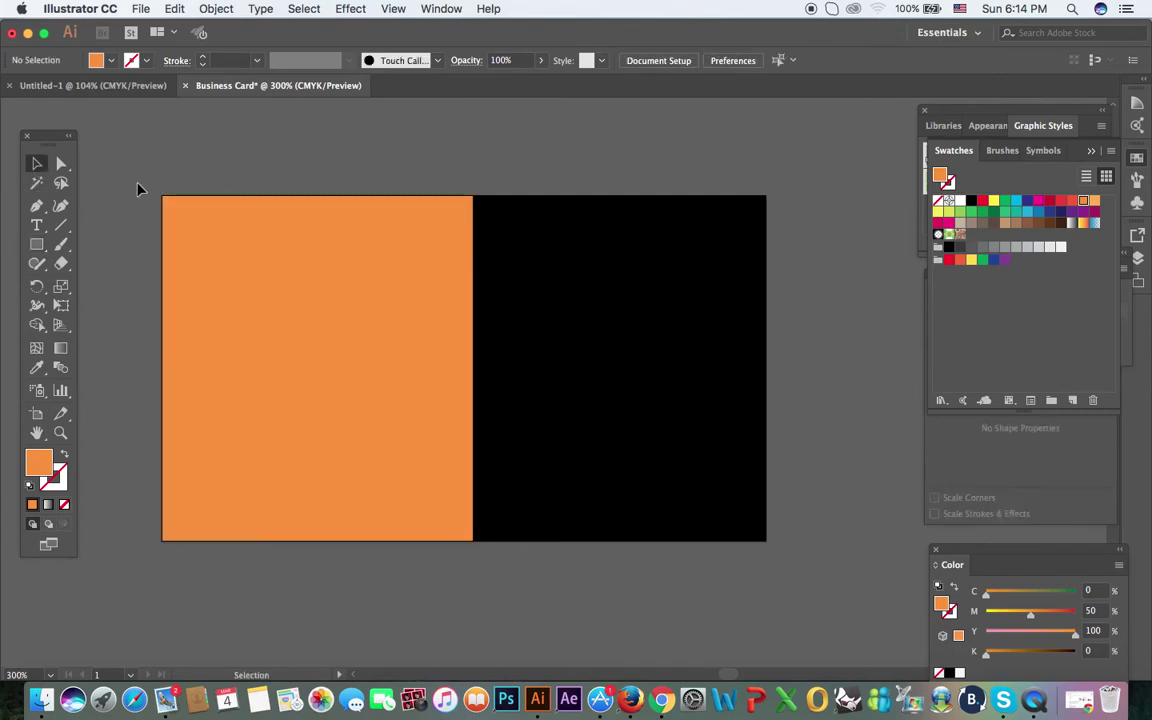
Step: Drag the orange rectangle's top-right anchor left to slant its right edge
click(61, 164)
drag(519, 250, 478, 206)
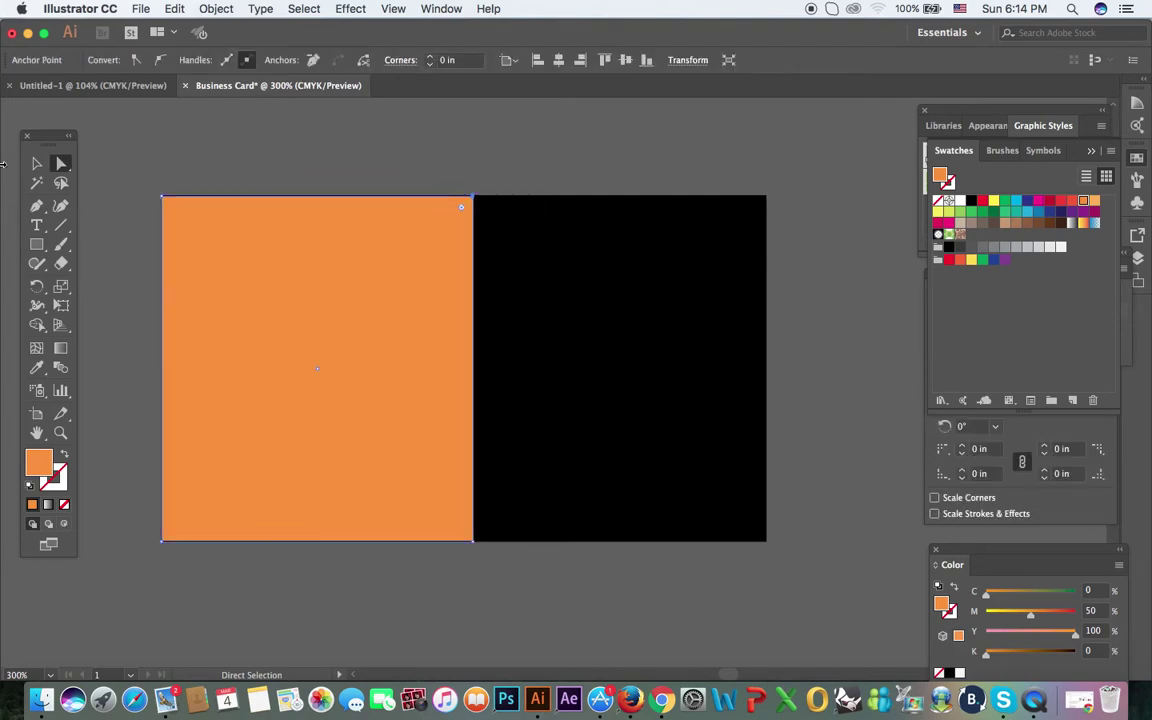
drag(474, 199, 288, 207)
click(437, 167)
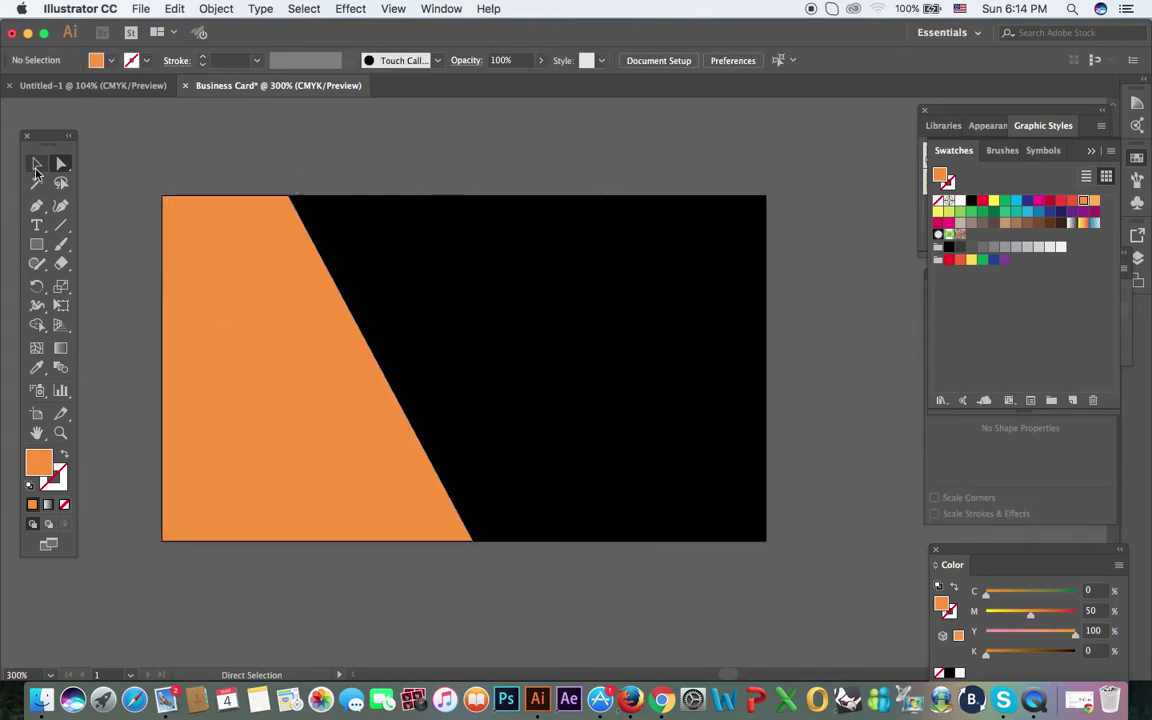
click(36, 165)
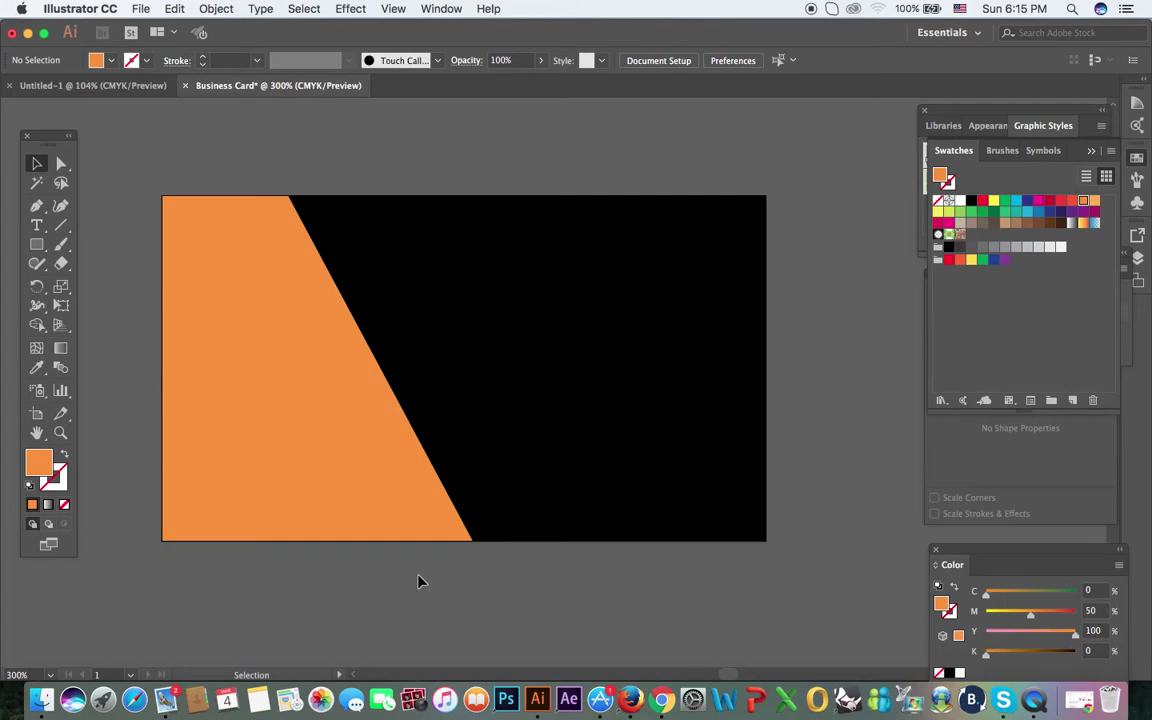
Step: Start a new text object on the card's black area
click(270, 301)
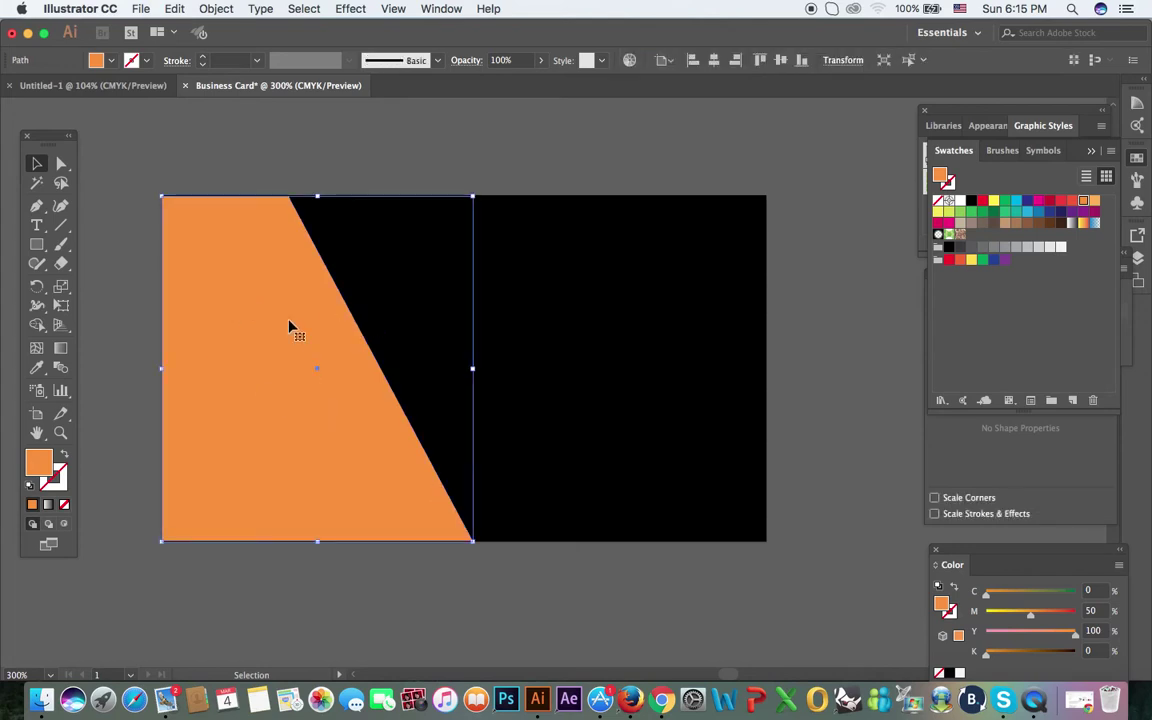
key(super+shift+a)
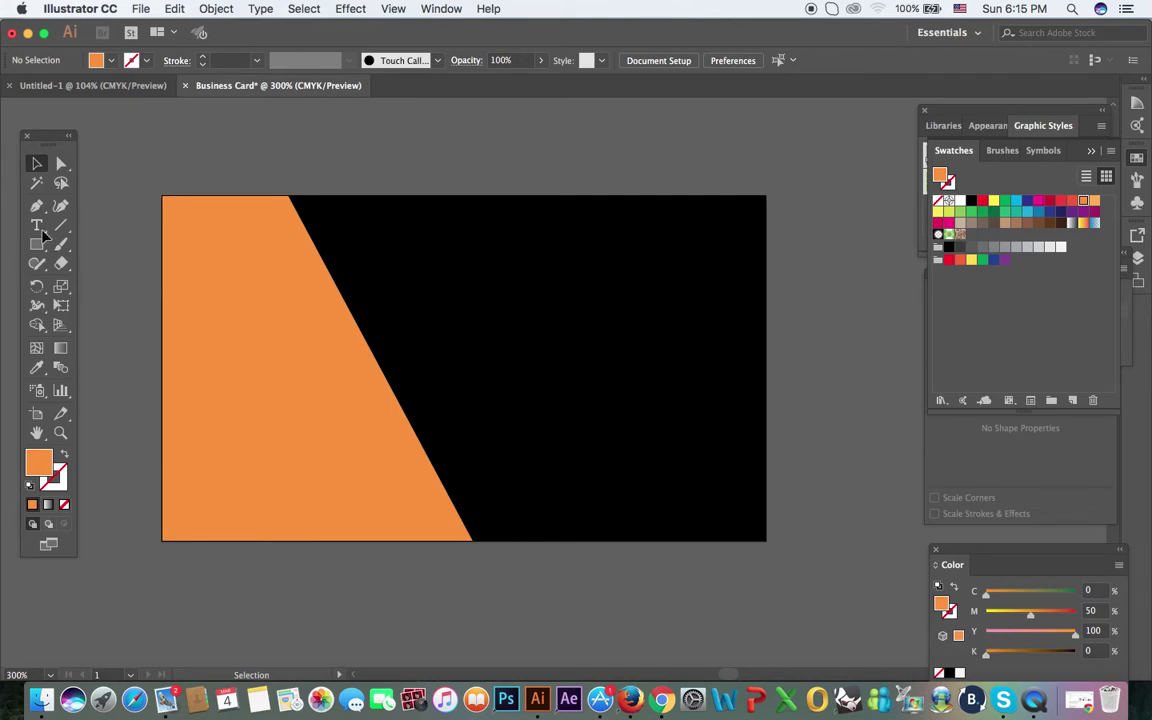
key(t)
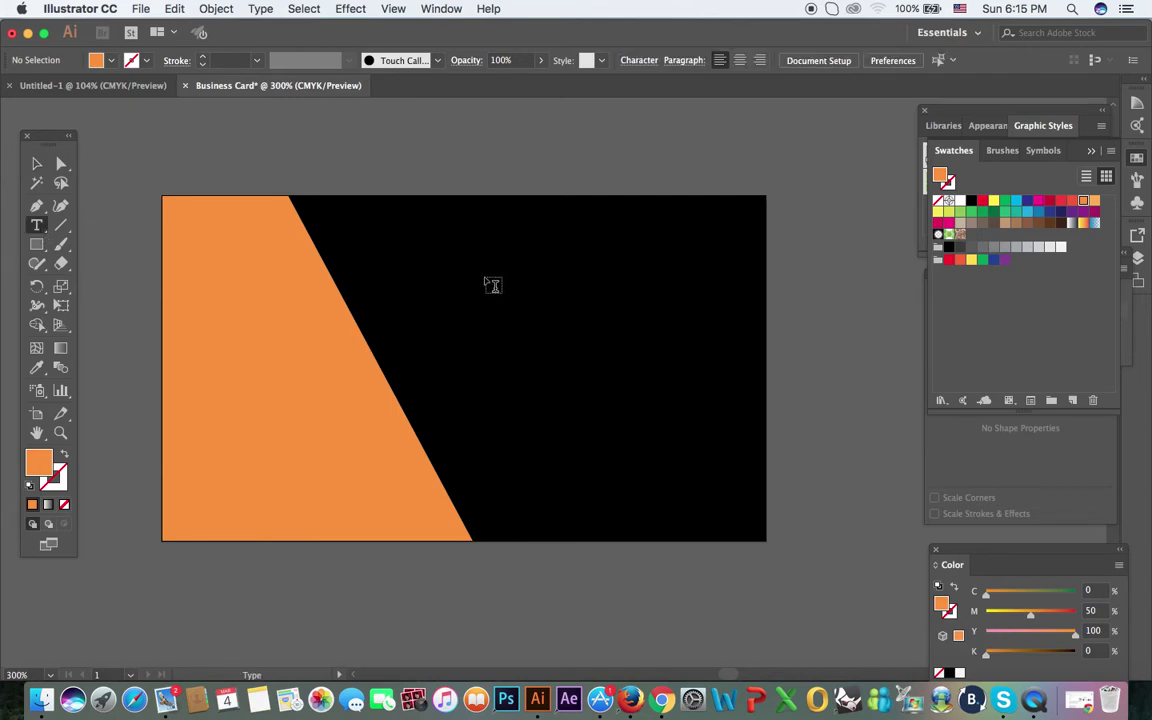
click(486, 283)
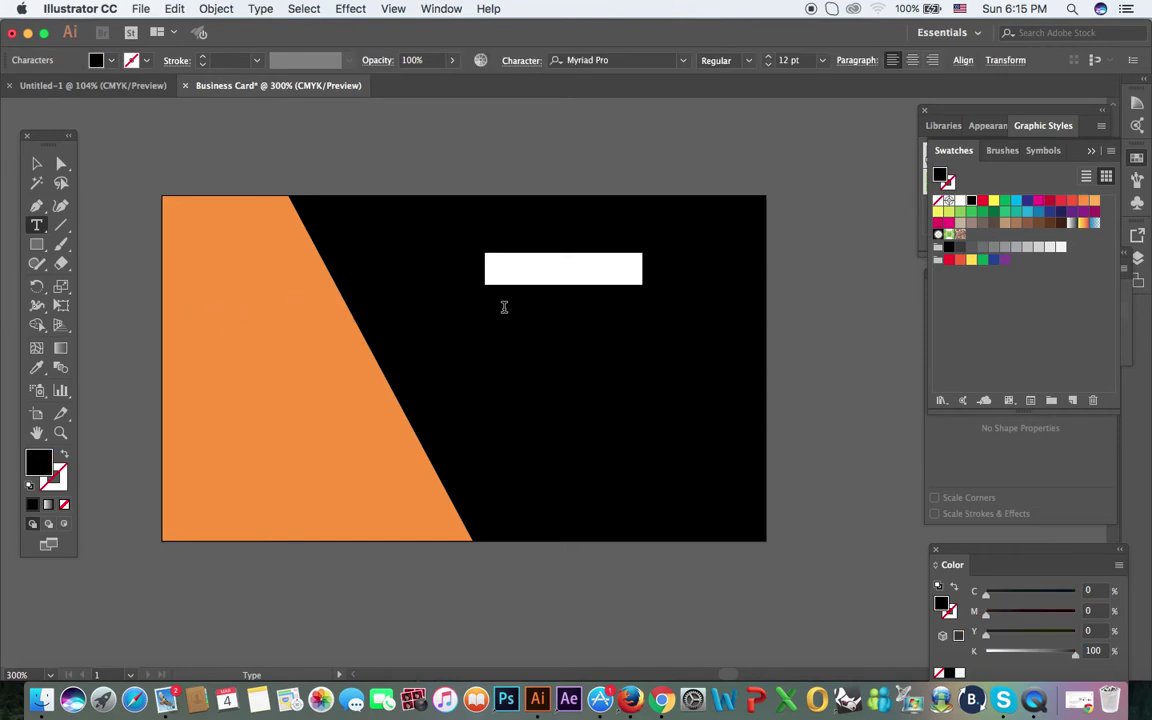
Step: Colour the name text orange
key(BackSpace)
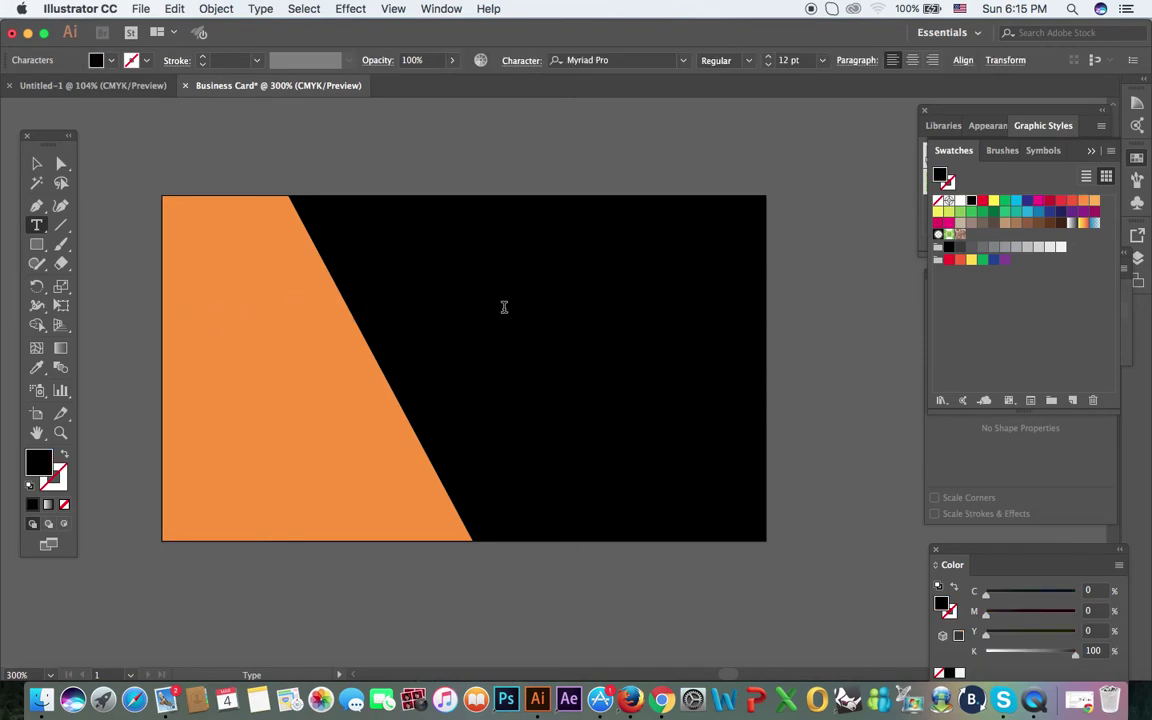
key(super+a)
click(104, 63)
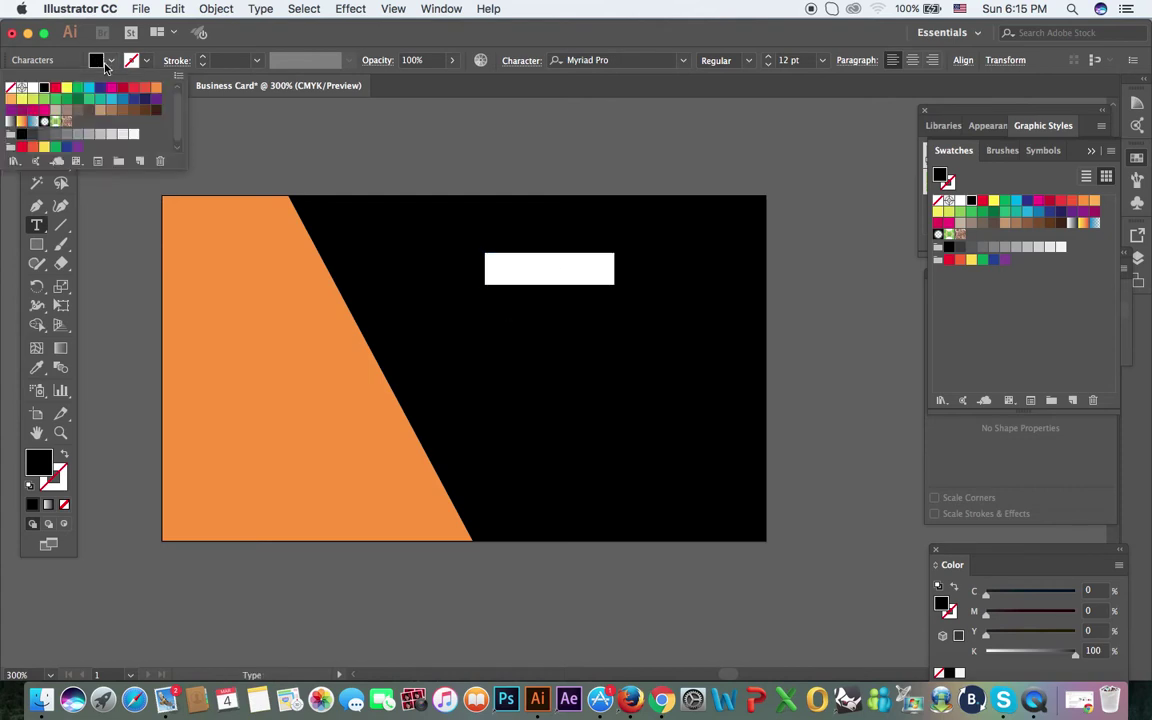
click(156, 88)
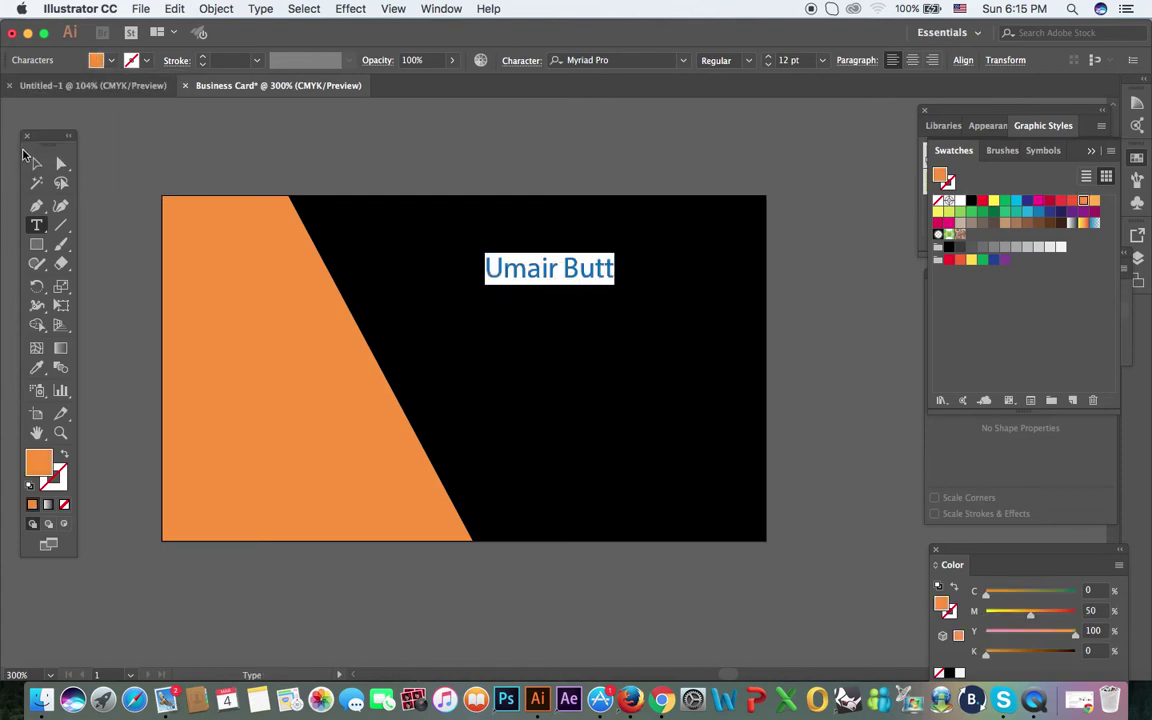
click(36, 162)
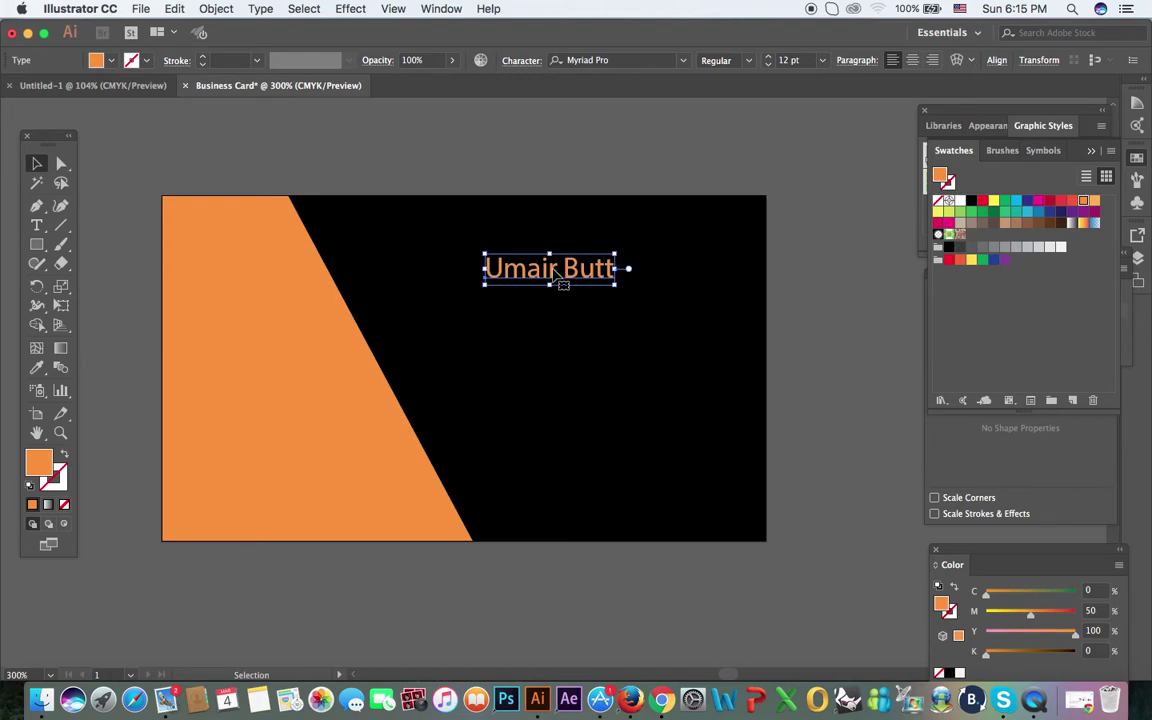
Step: Set the name to Calibri Bold, enlarge it and move it top-right
click(545, 60)
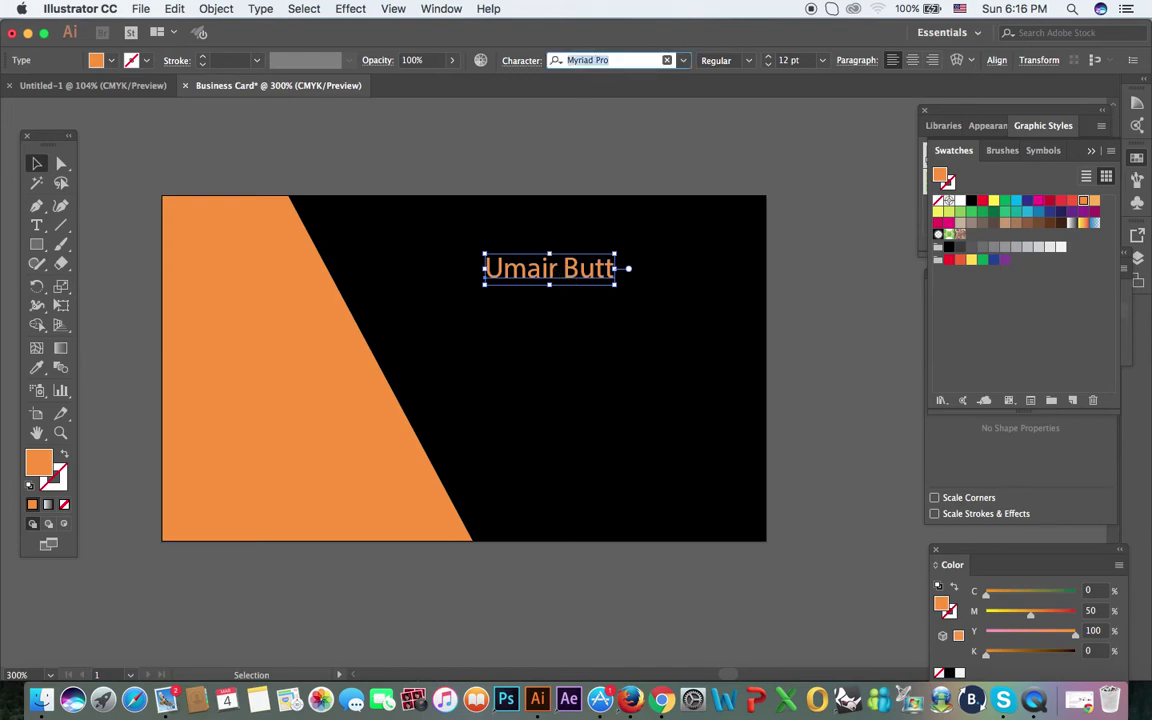
text(calib)
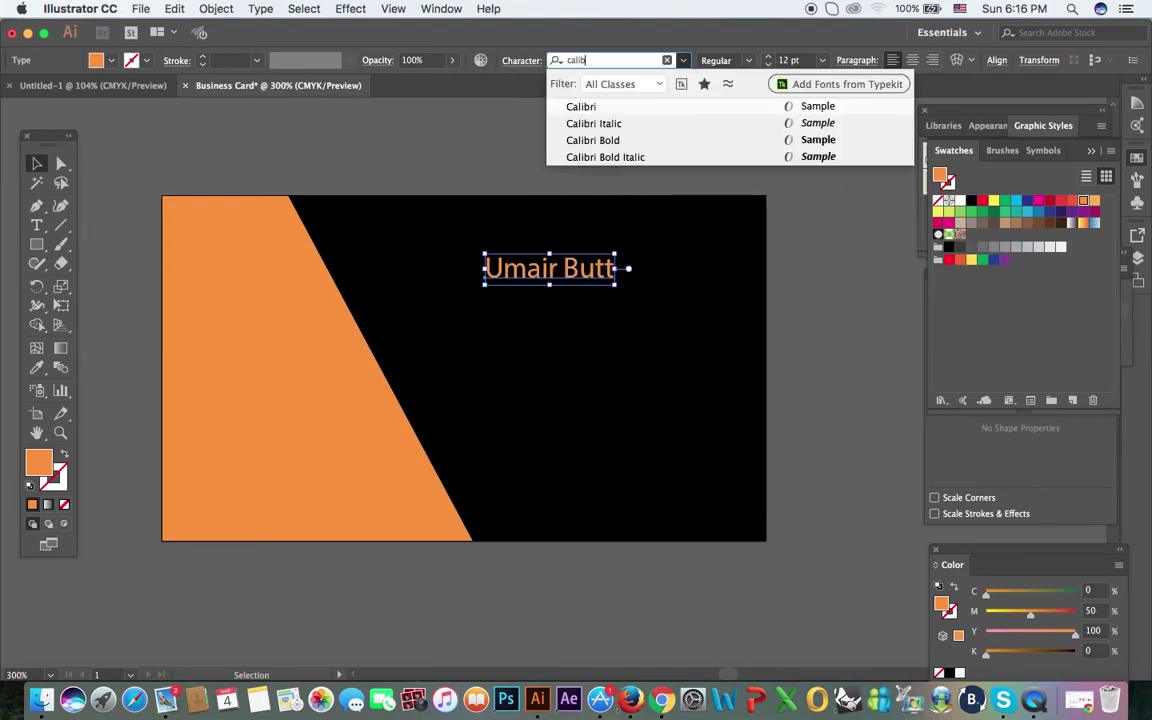
key(Down)
key(Down)
key(Down)
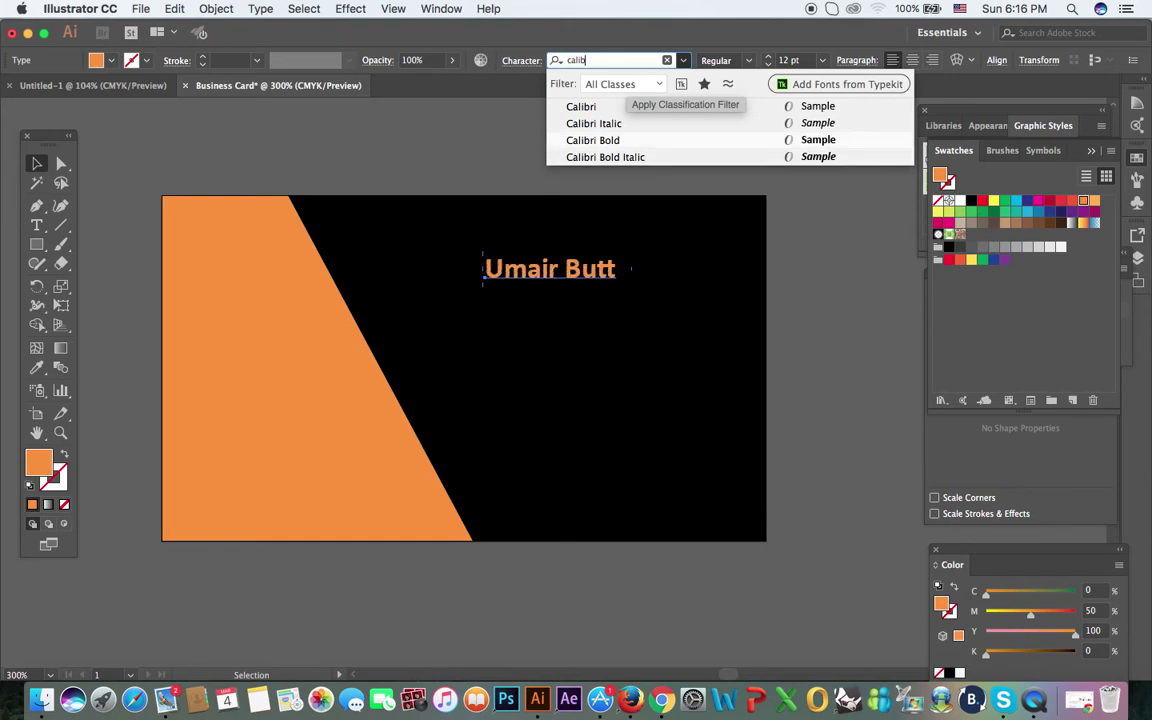
key(Return)
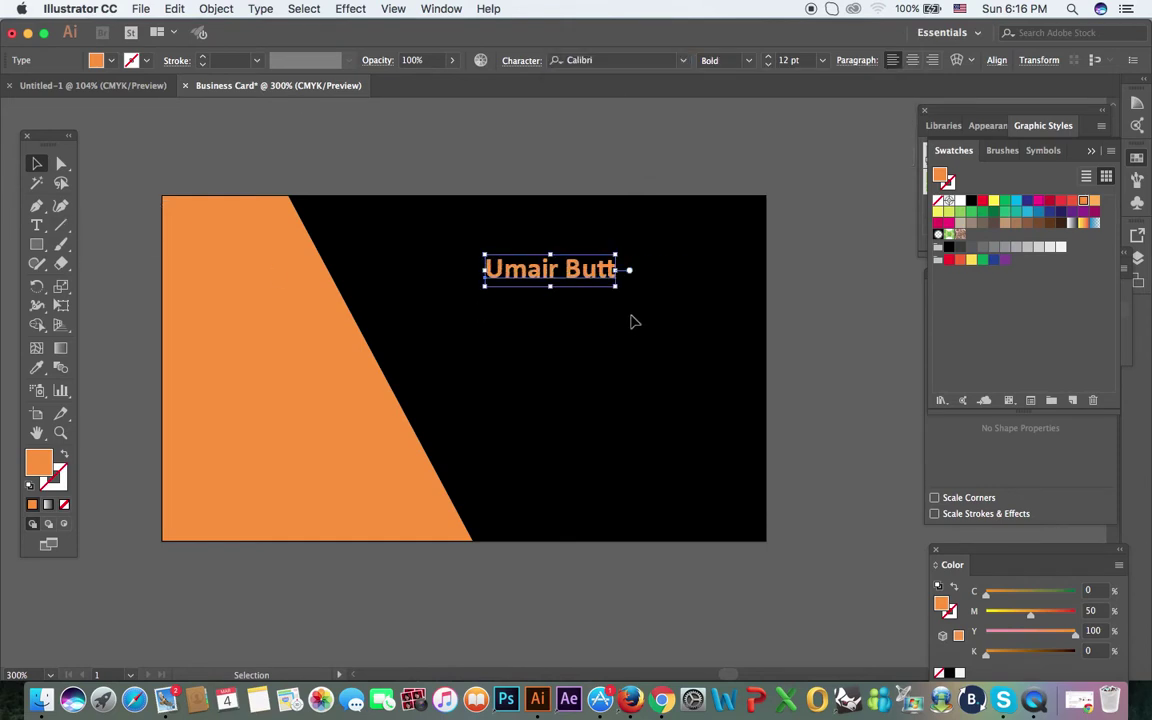
drag(617, 287, 643, 303)
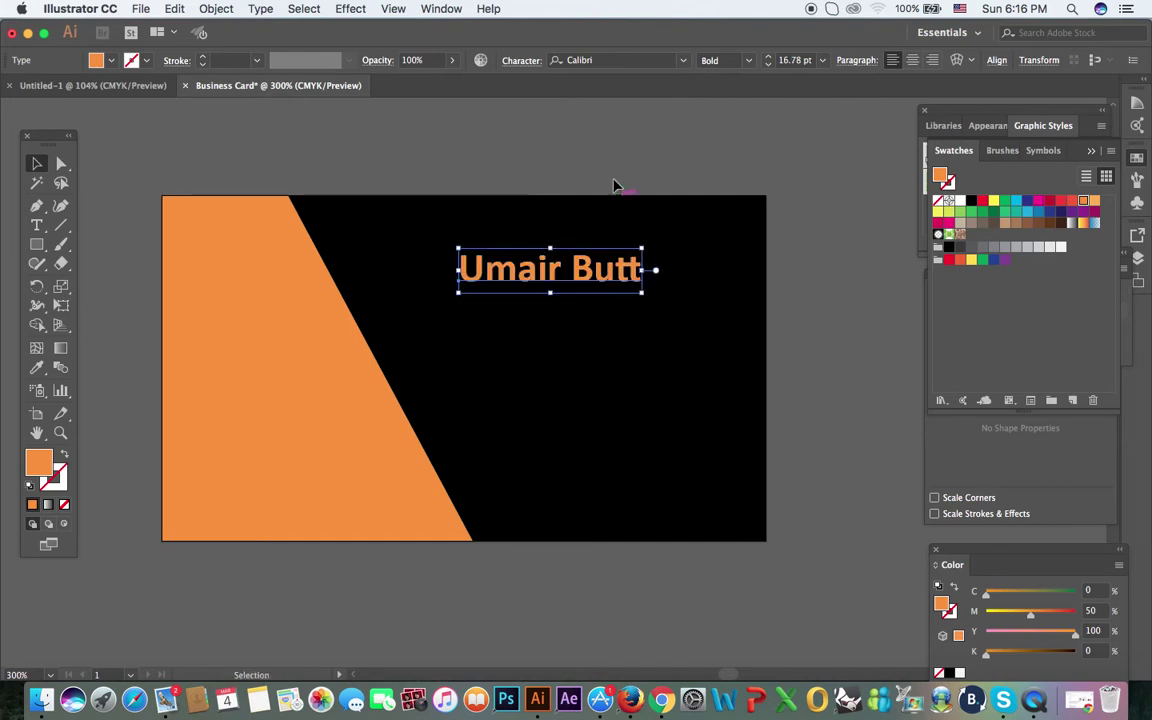
click(560, 168)
drag(535, 270, 627, 238)
click(668, 141)
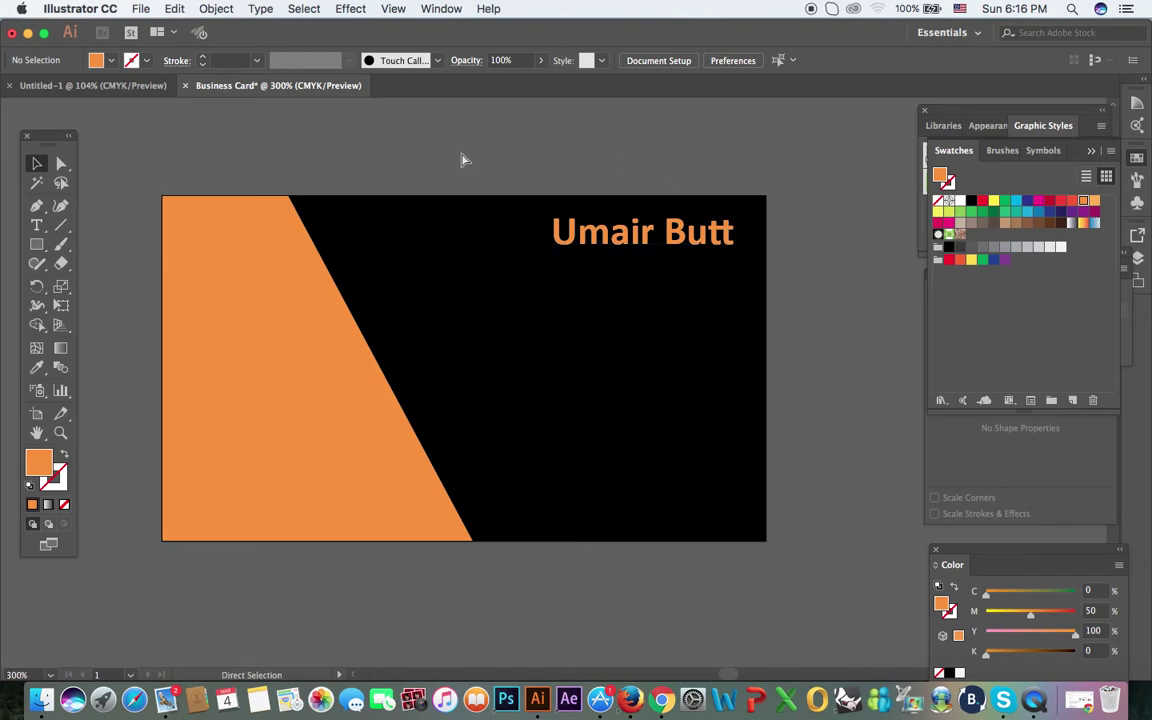
Step: Show the rulers and close the Character panel
key(super+t)
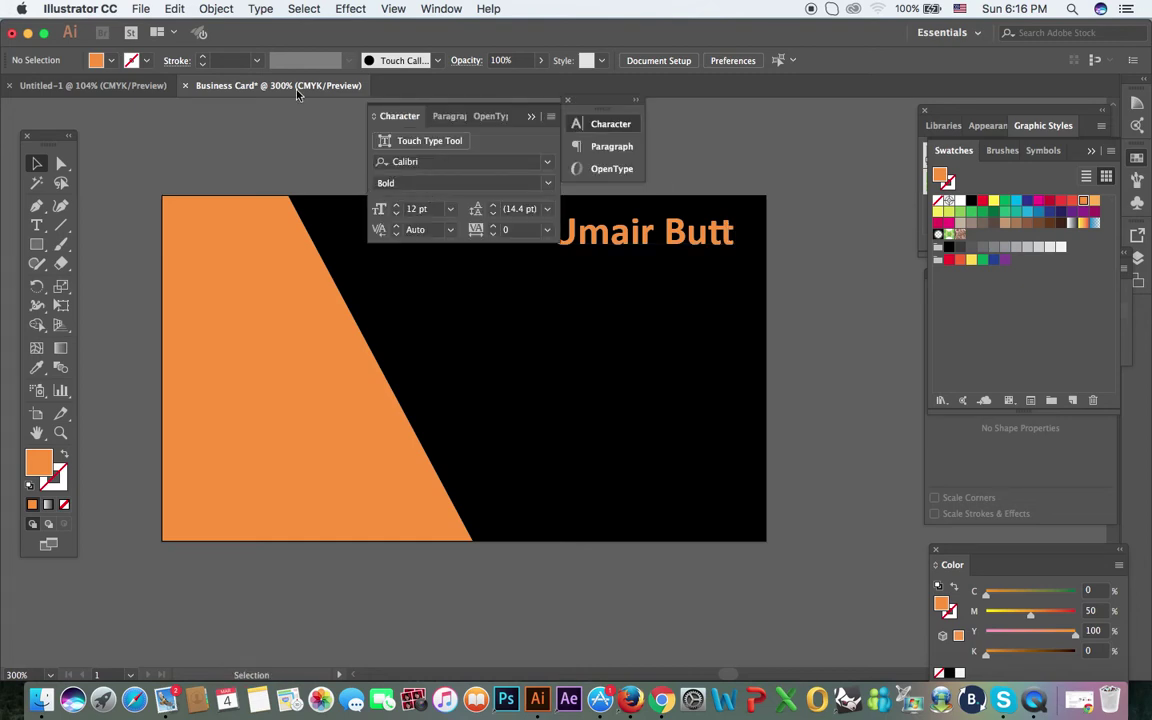
key(a)
key(super+r)
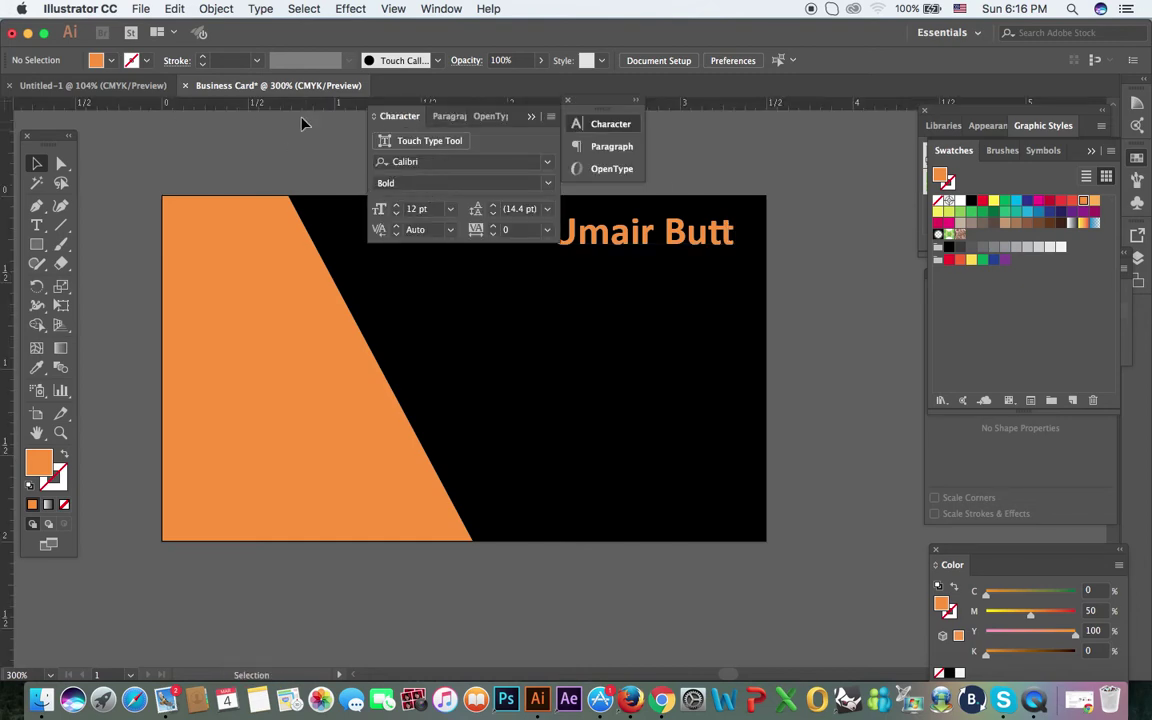
click(531, 117)
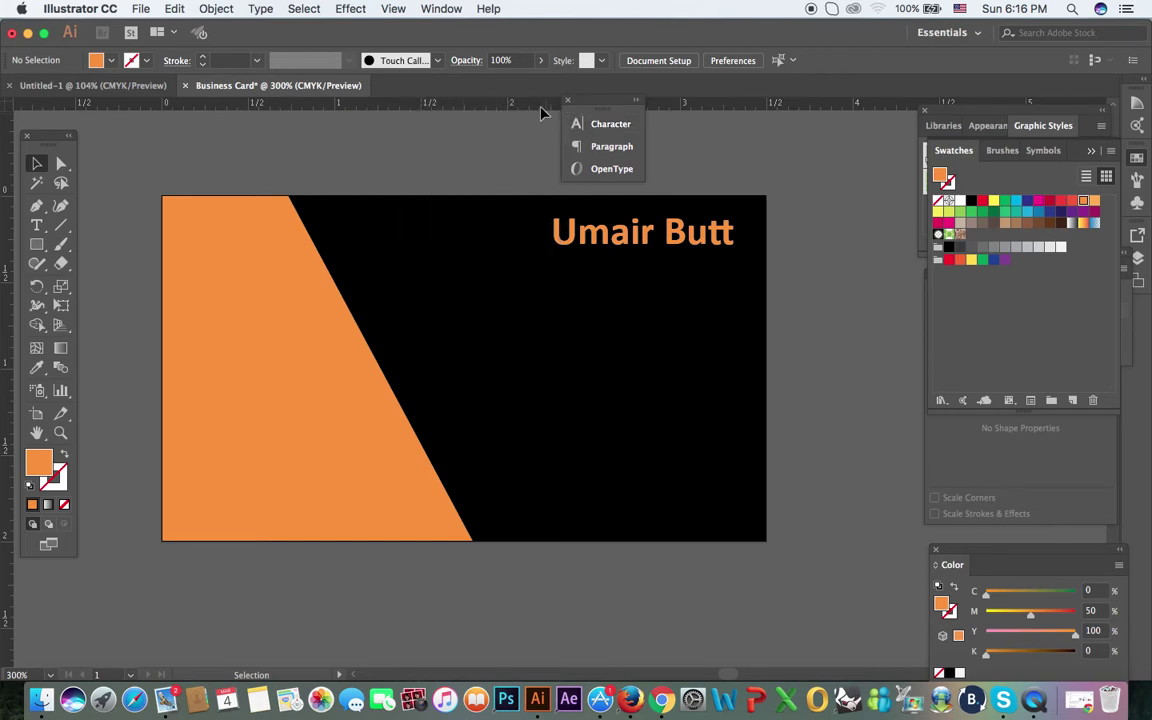
click(568, 101)
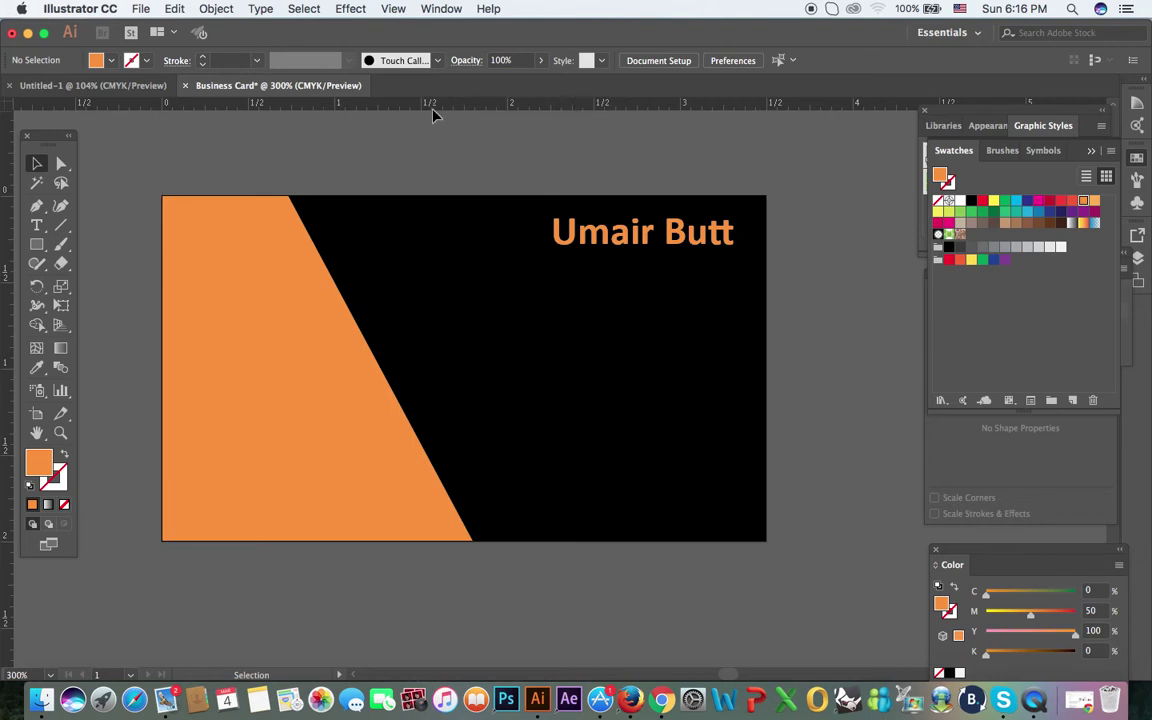
Step: Place a horizontal guide below the card's top edge and a vertical guide at the name's end
drag(434, 113, 432, 218)
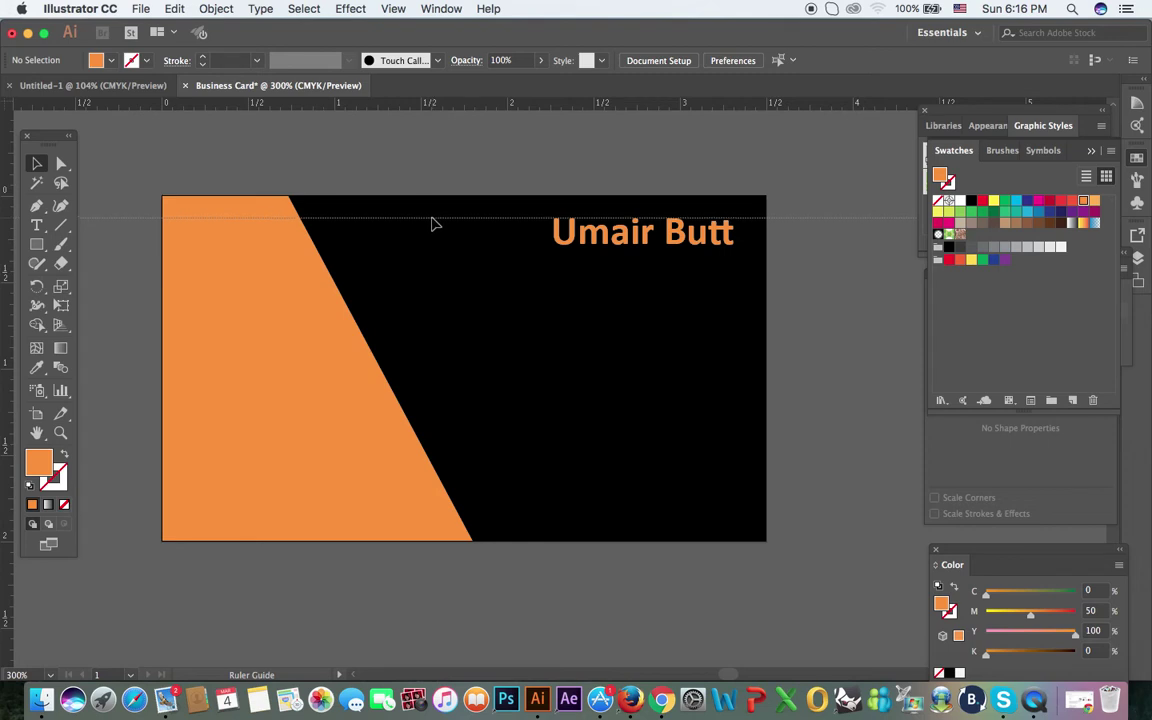
drag(432, 218, 432, 217)
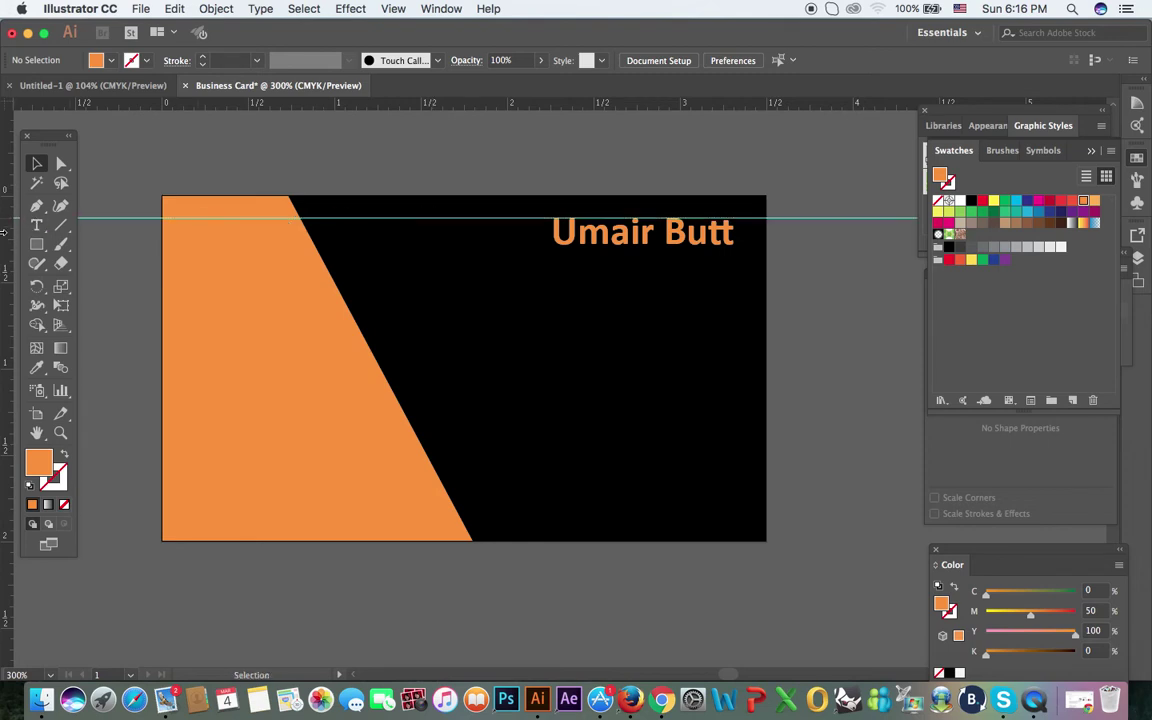
drag(259, 265, 734, 290)
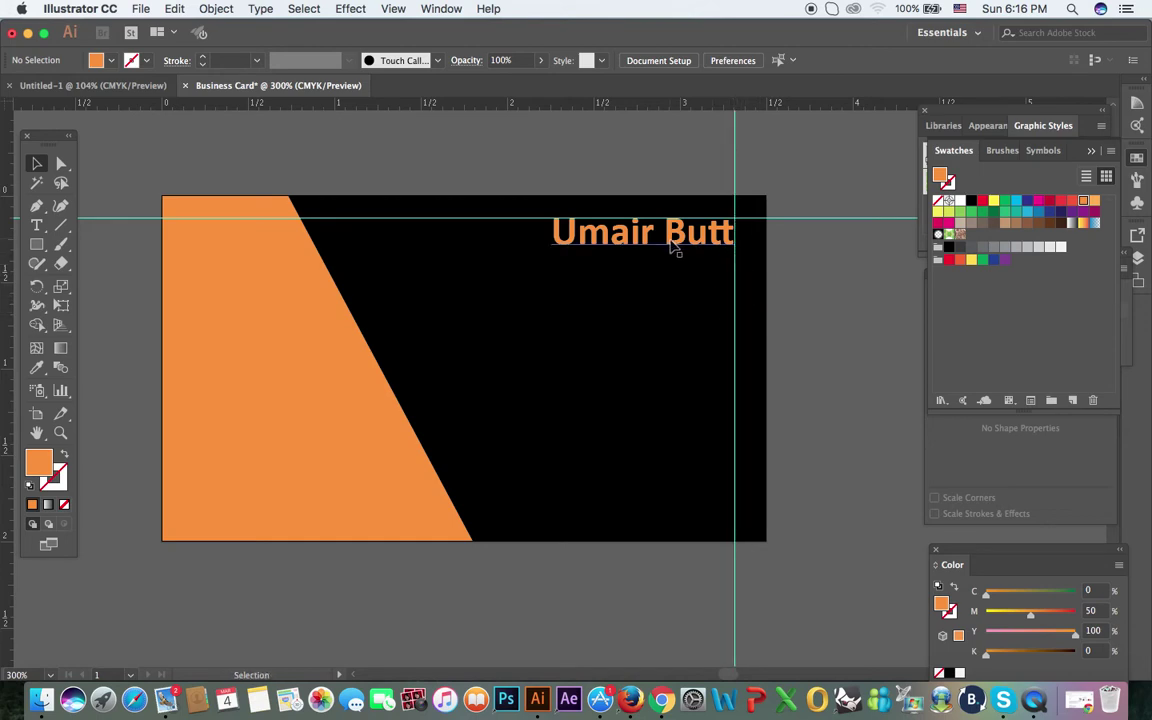
Step: Type 'Computer Teacher' in white on the black area
key(t)
click(497, 318)
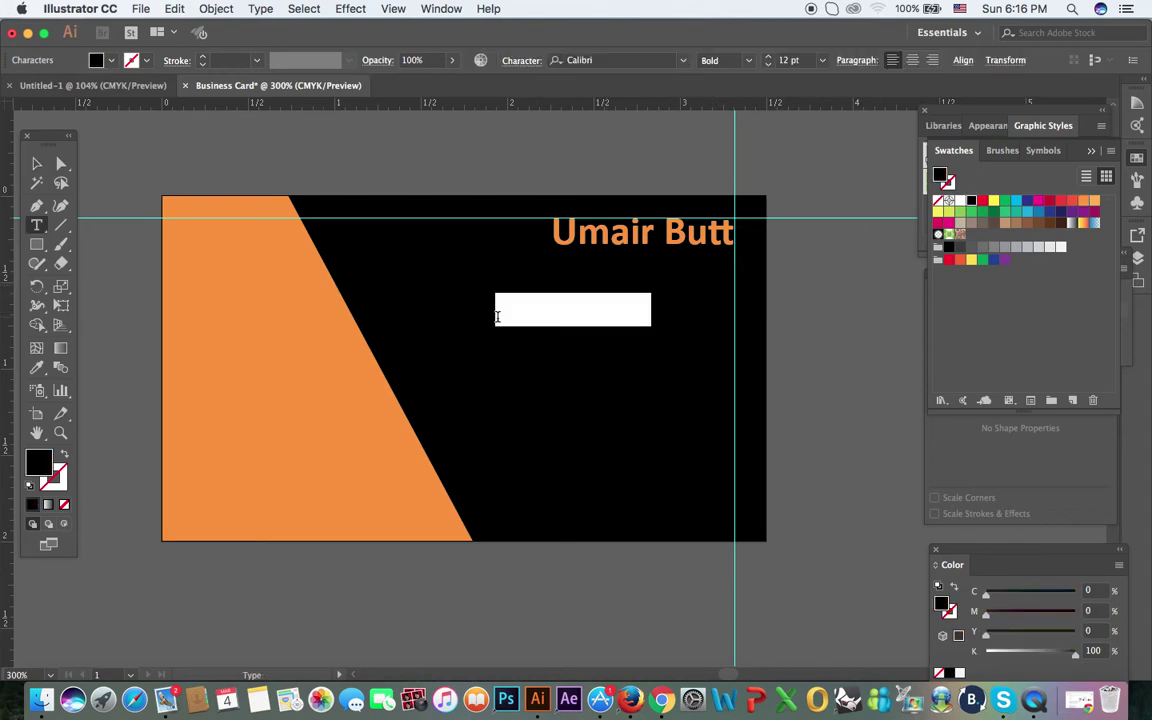
key(BackSpace)
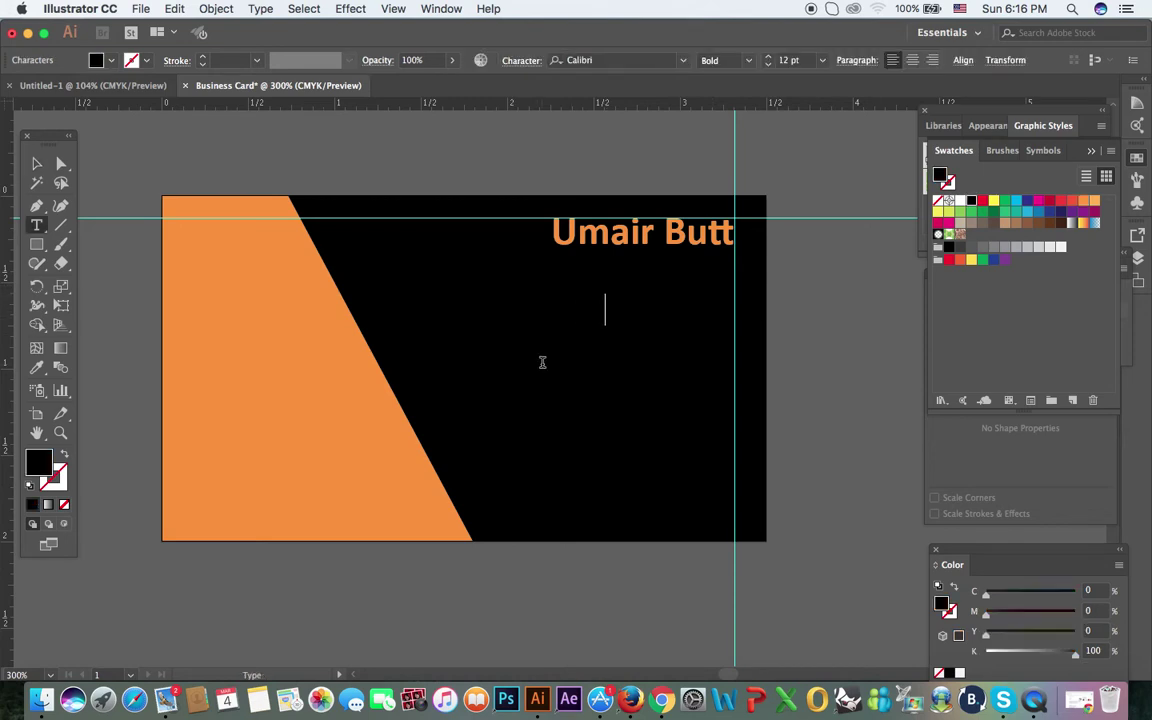
text(c Design)
key(BackSpace)
key(BackSpace)
key(BackSpace)
key(BackSpace)
key(BackSpace)
key(BackSpace)
key(BackSpace)
key(BackSpace)
key(BackSpace)
key(BackSpace)
key(BackSpace)
key(BackSpace)
key(BackSpace)
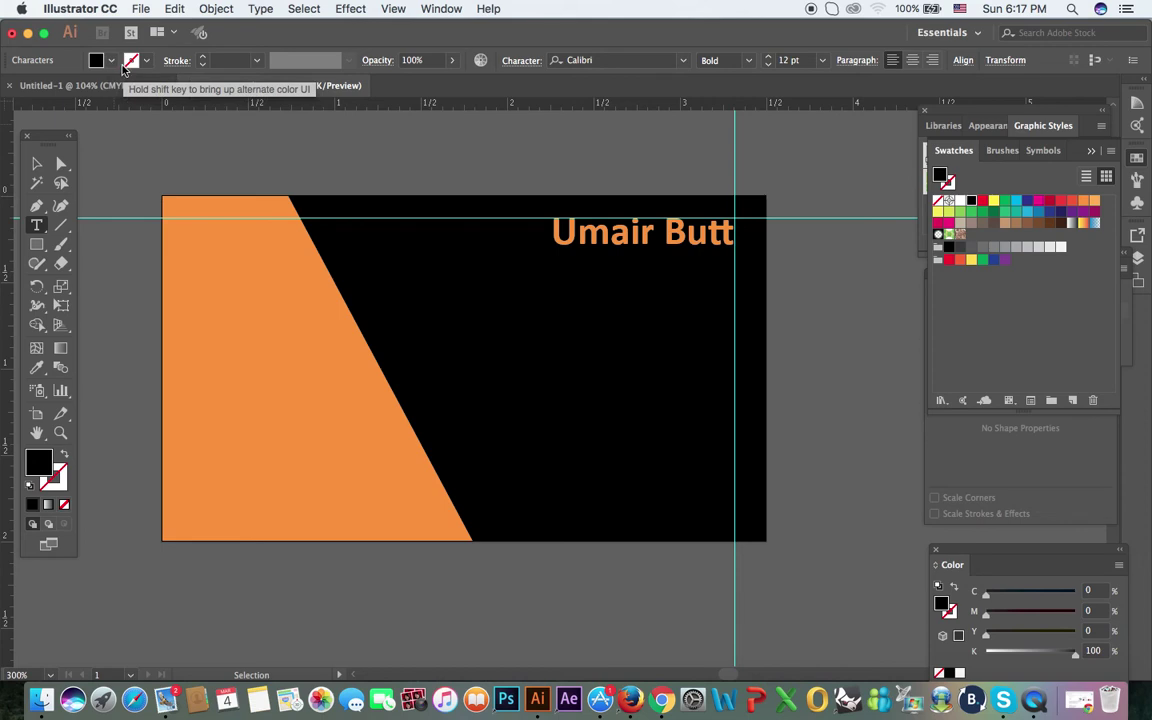
click(98, 61)
click(156, 89)
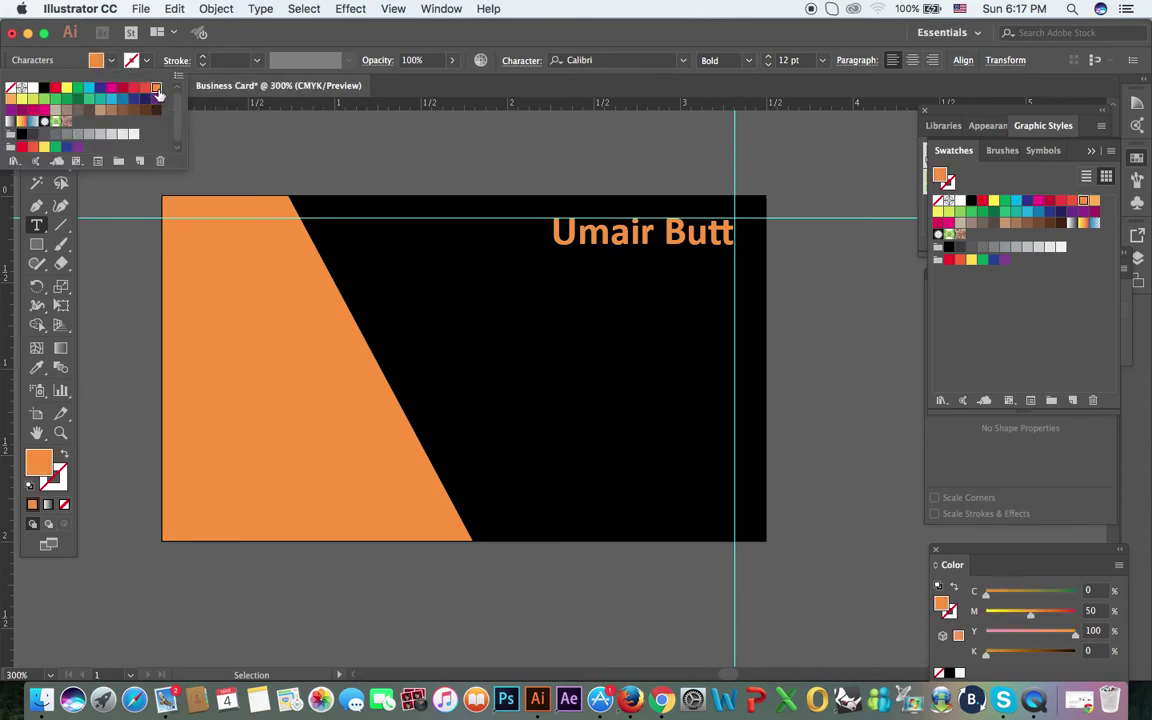
key(Escape)
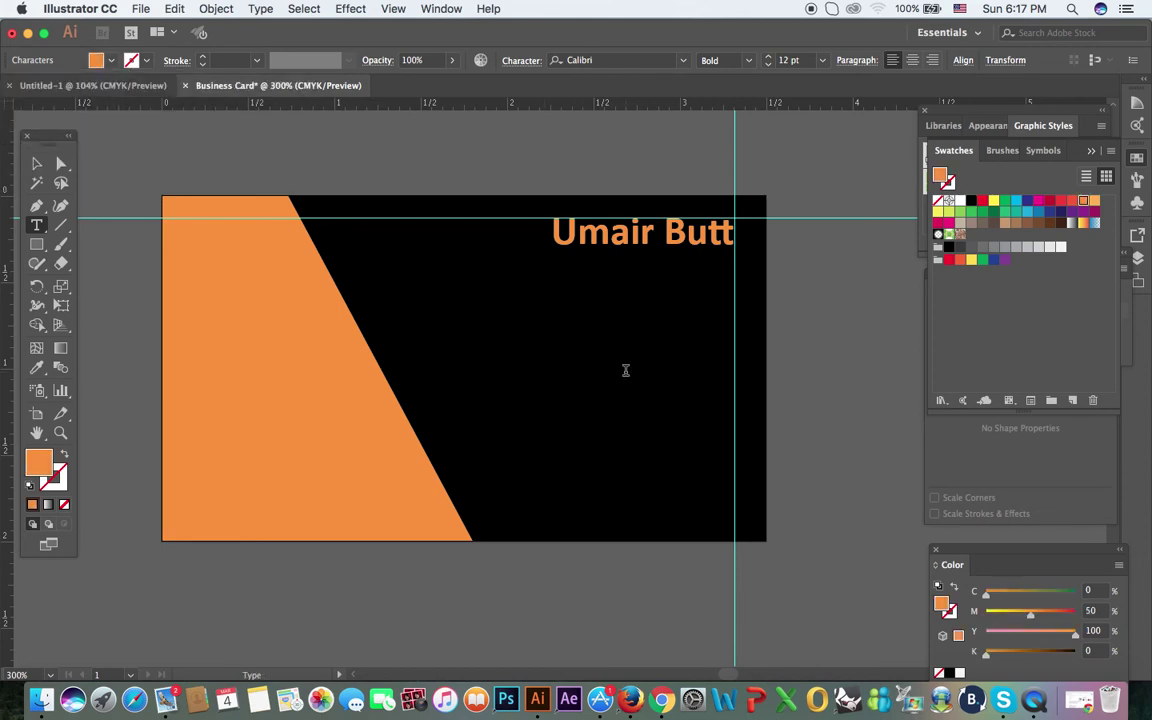
text(Computer Te)
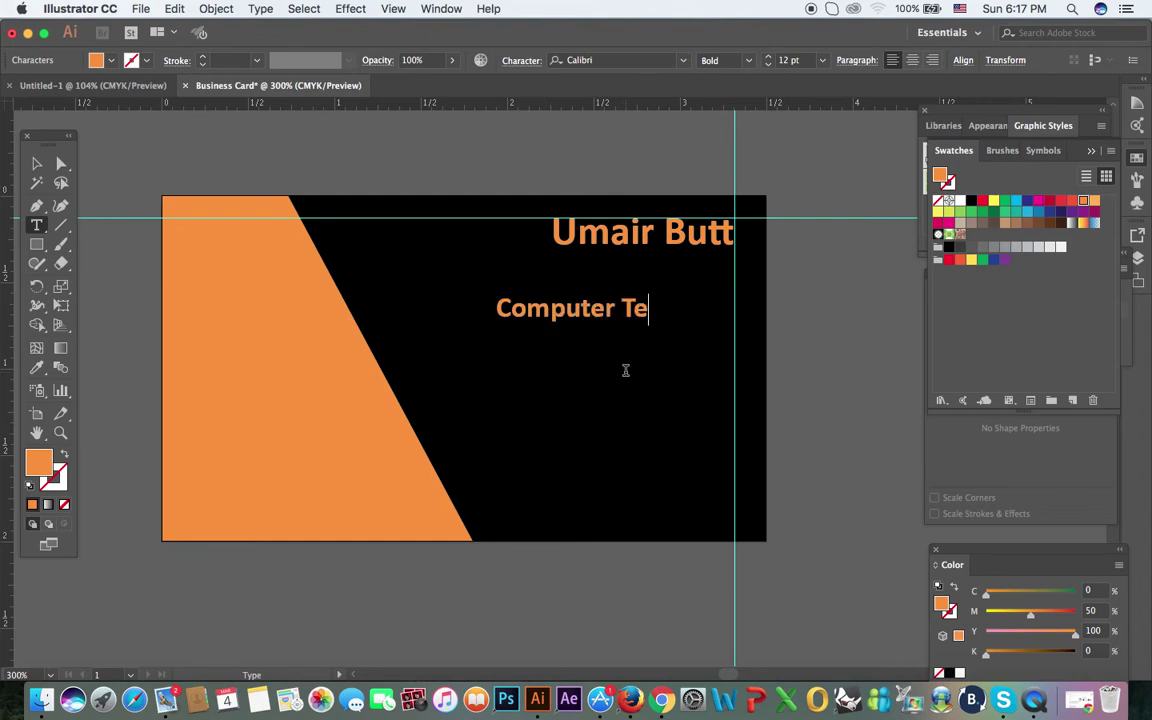
text(ache)
key(BackSpace)
key(BackSpace)
key(BackSpace)
key(BackSpace)
key(BackSpace)
key(BackSpace)
key(BackSpace)
key(BackSpace)
key(BackSpace)
key(BackSpace)
key(BackSpace)
key(BackSpace)
key(BackSpace)
key(BackSpace)
key(BackSpace)
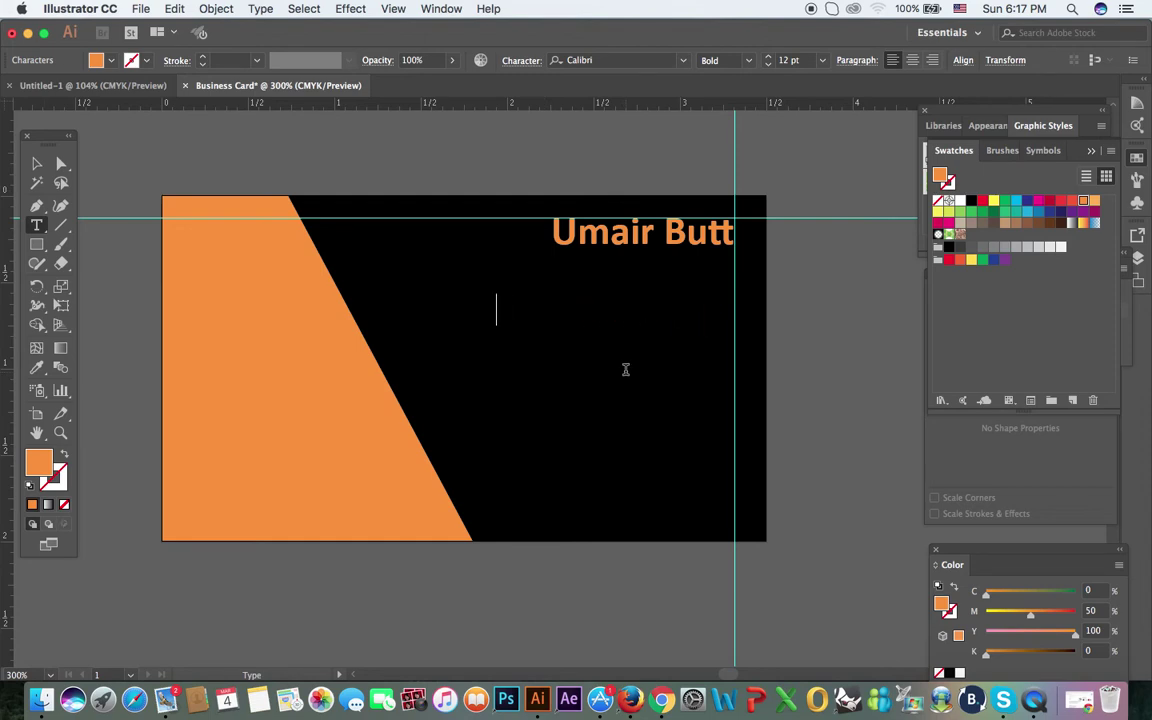
click(103, 62)
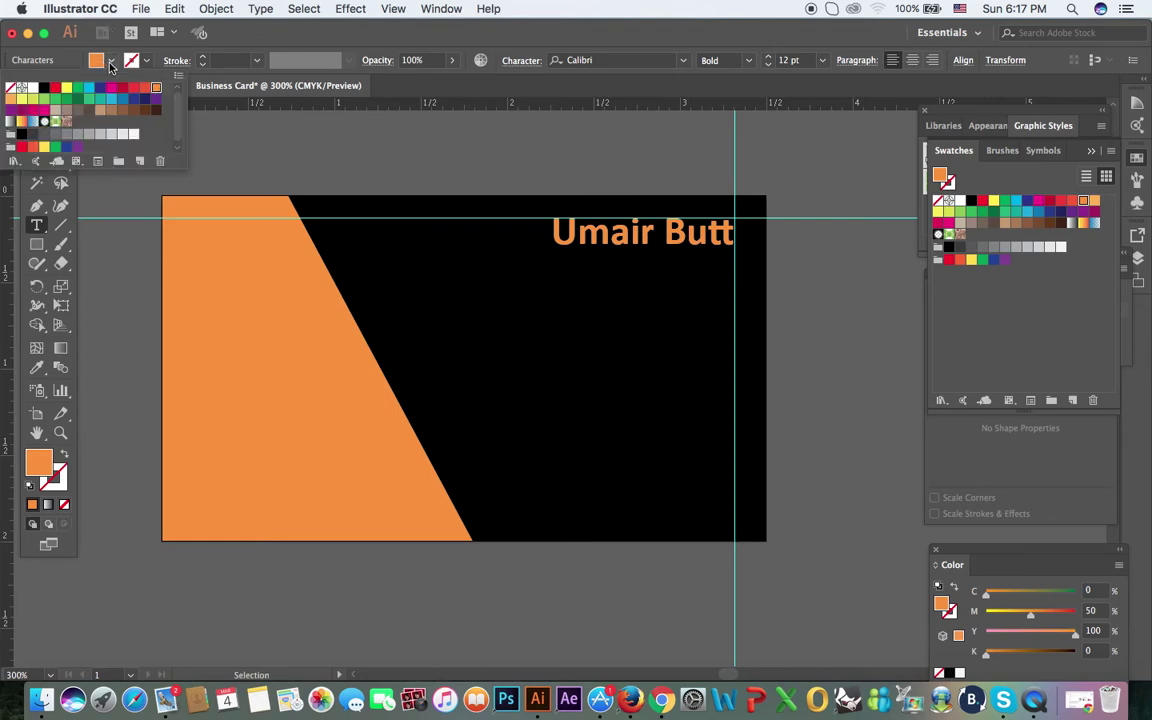
click(33, 87)
click(452, 80)
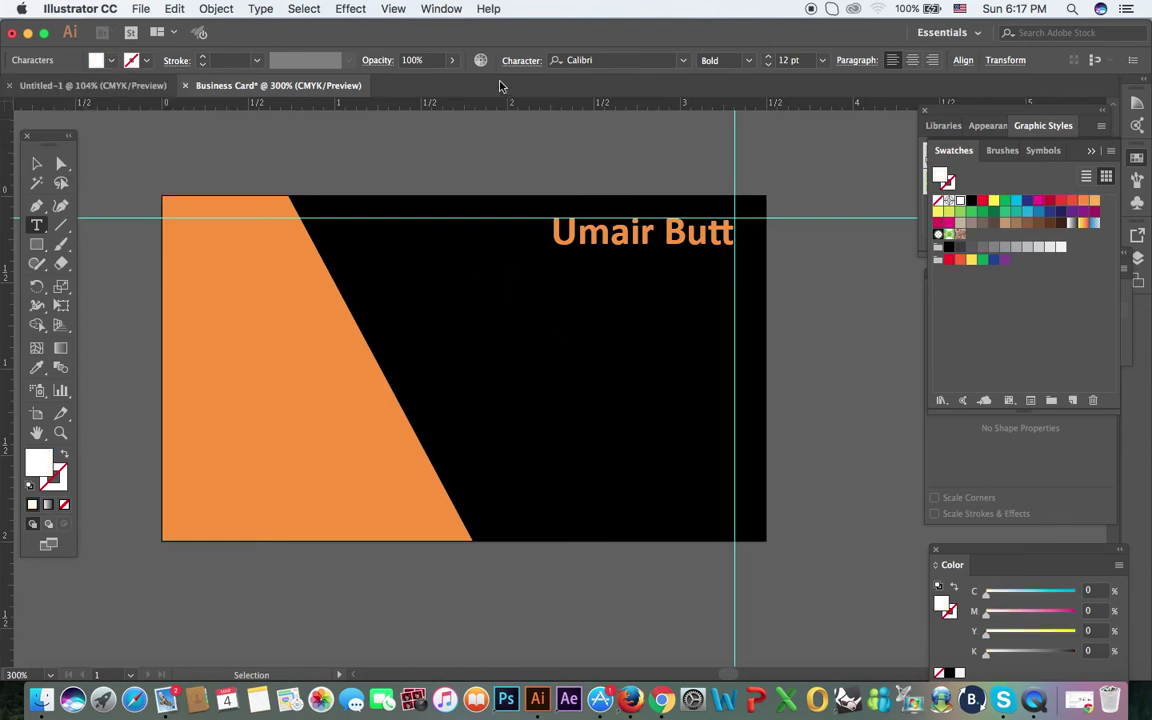
text(Com)
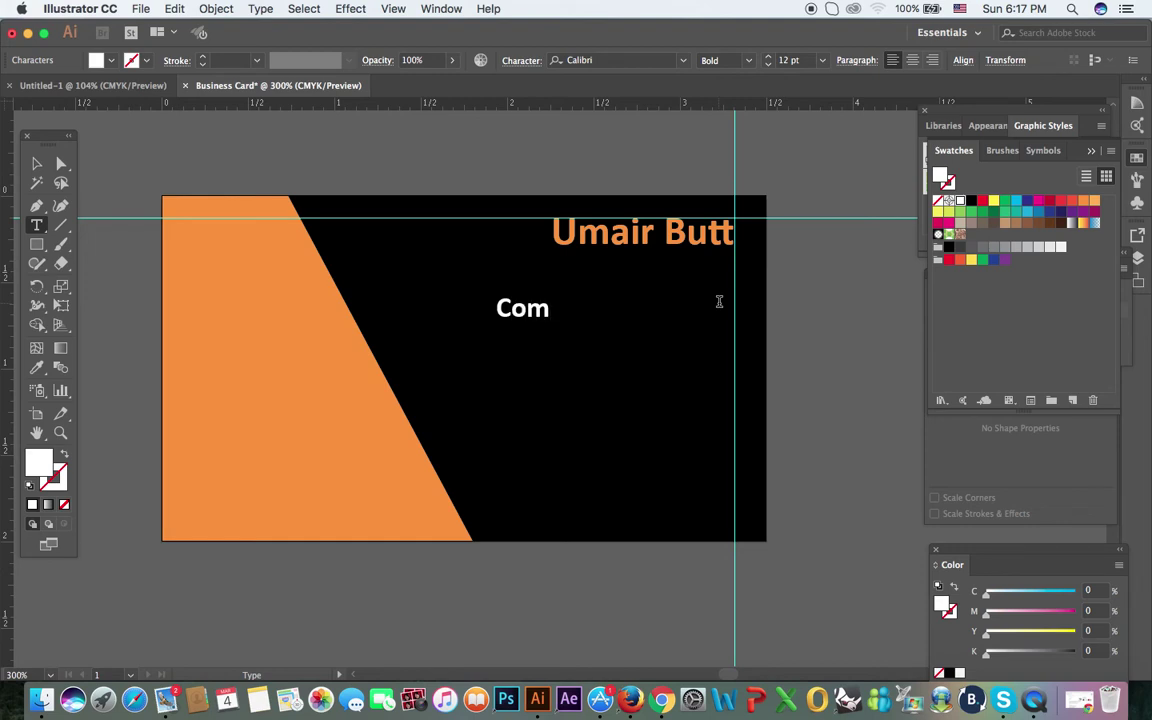
text(puter Teacher)
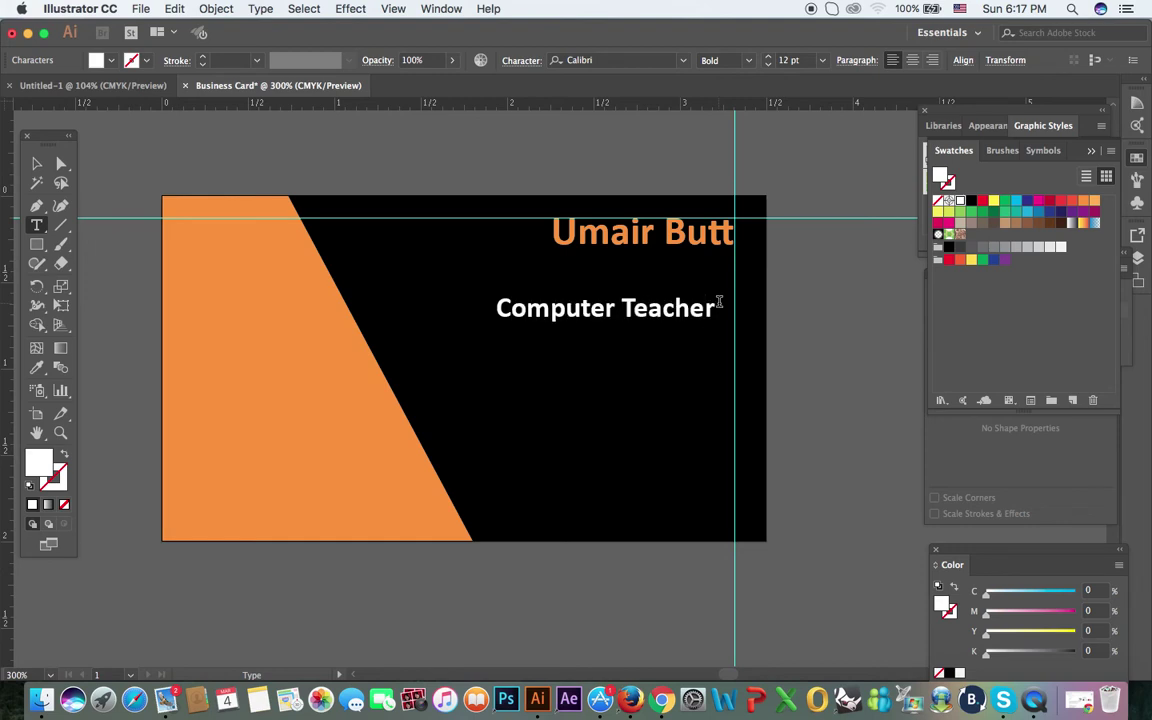
Step: Set the job title to 7 pt and move it just under the name
click(36, 168)
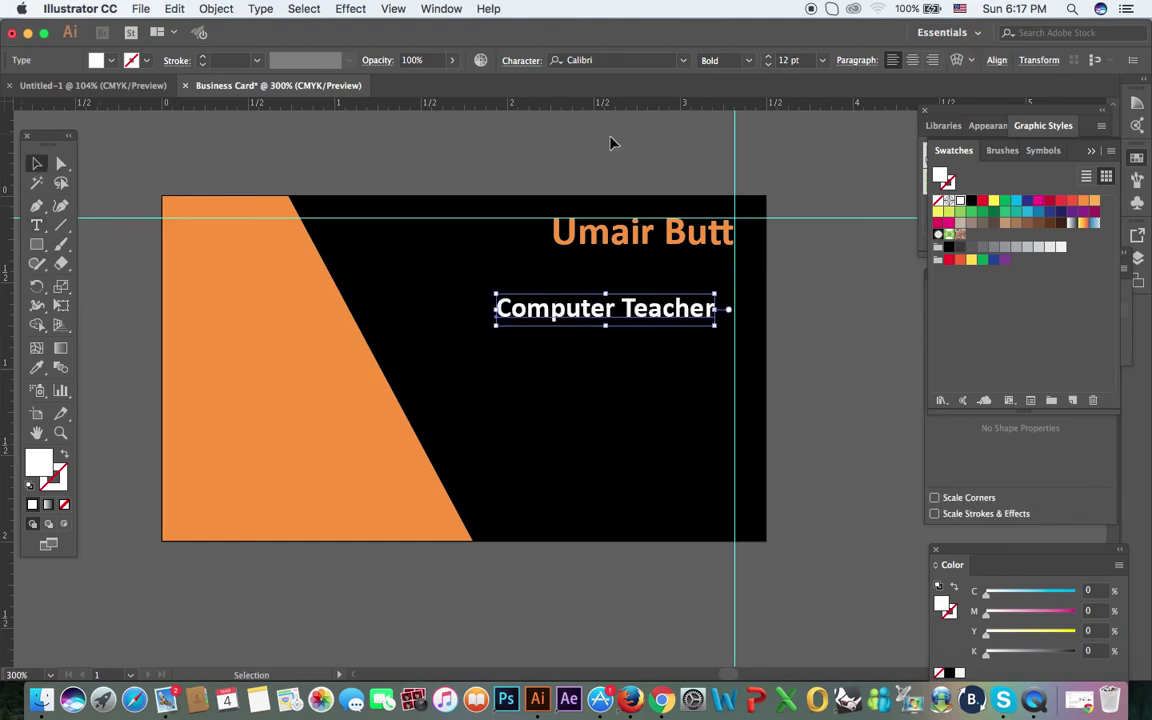
click(795, 61)
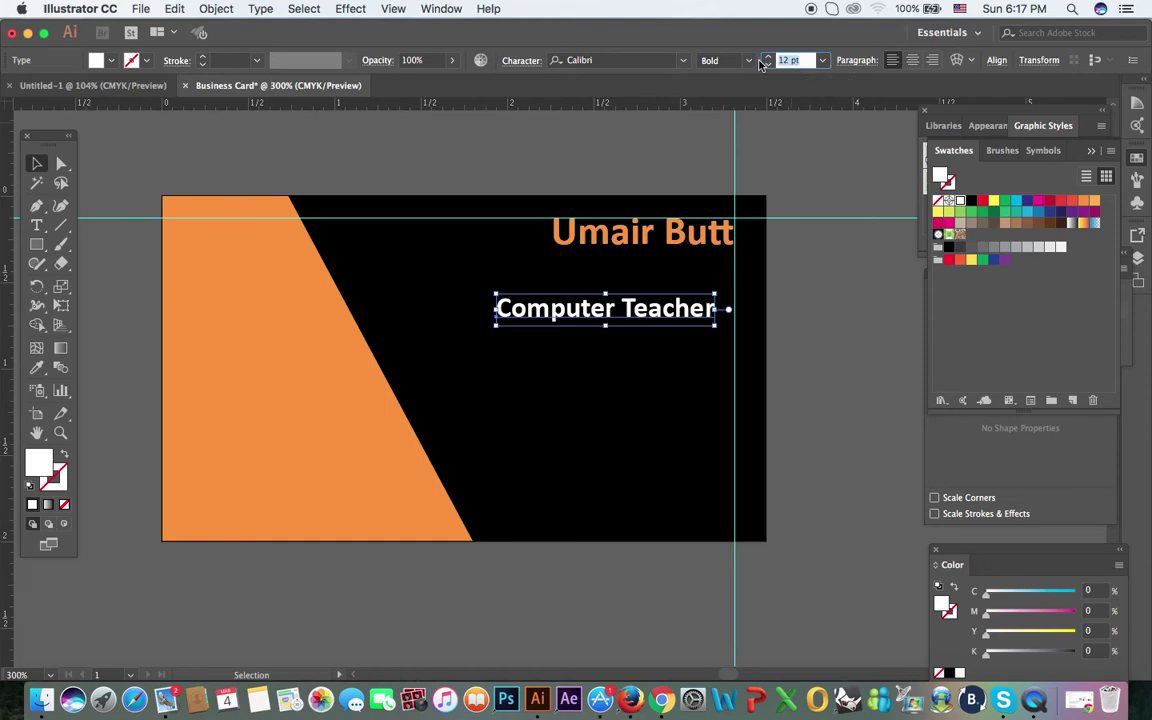
text(7)
key(Return)
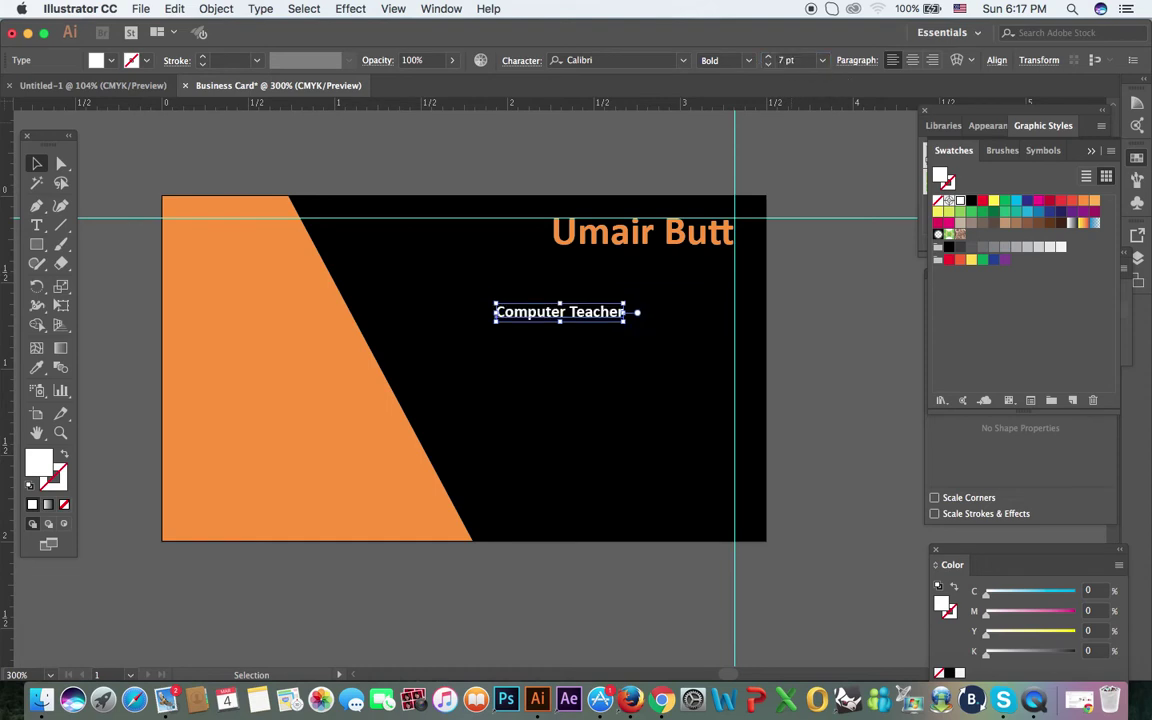
click(555, 329)
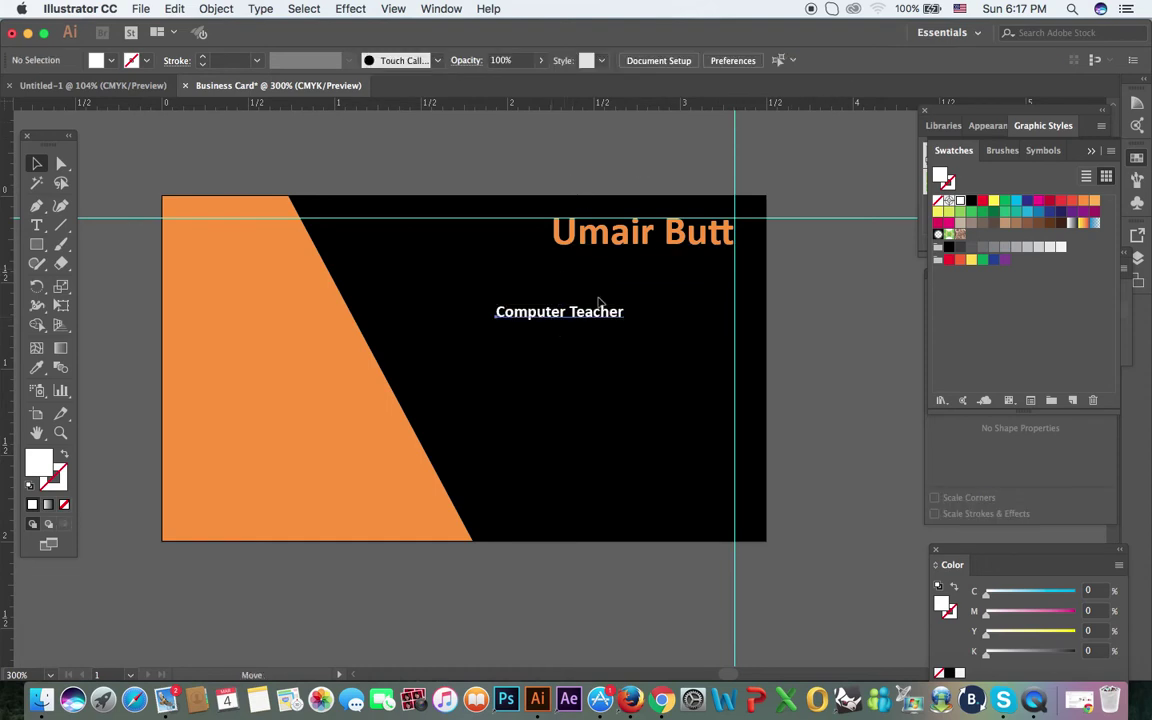
drag(553, 321, 663, 270)
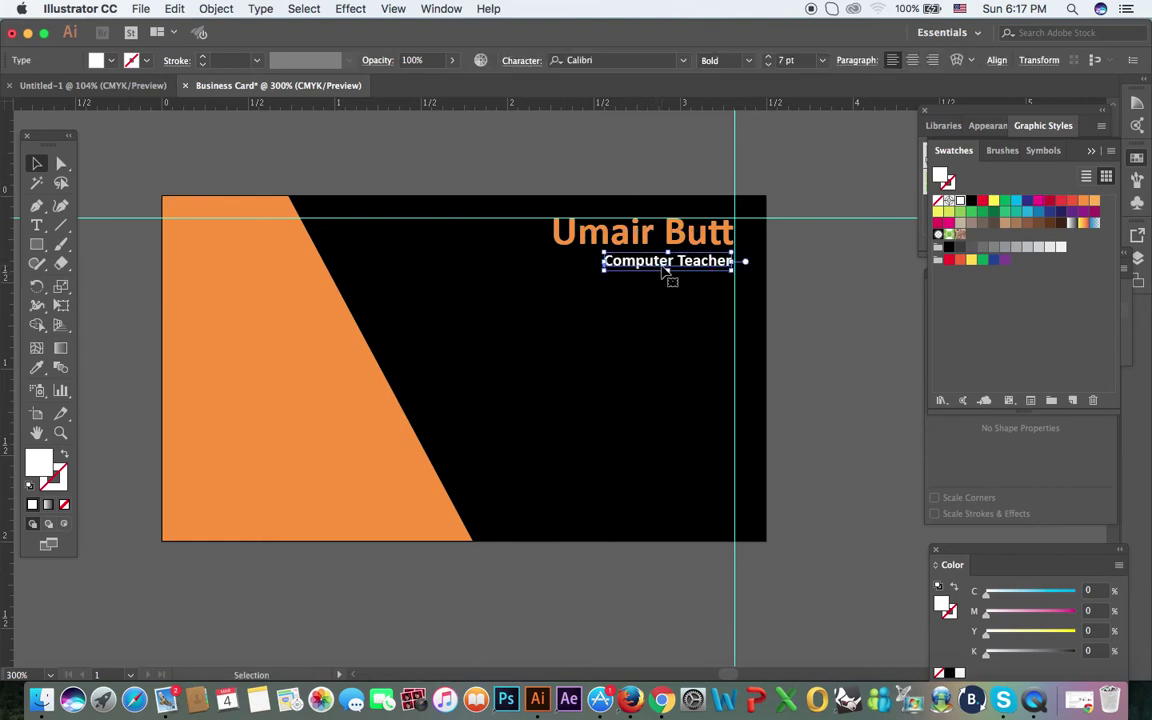
click(651, 177)
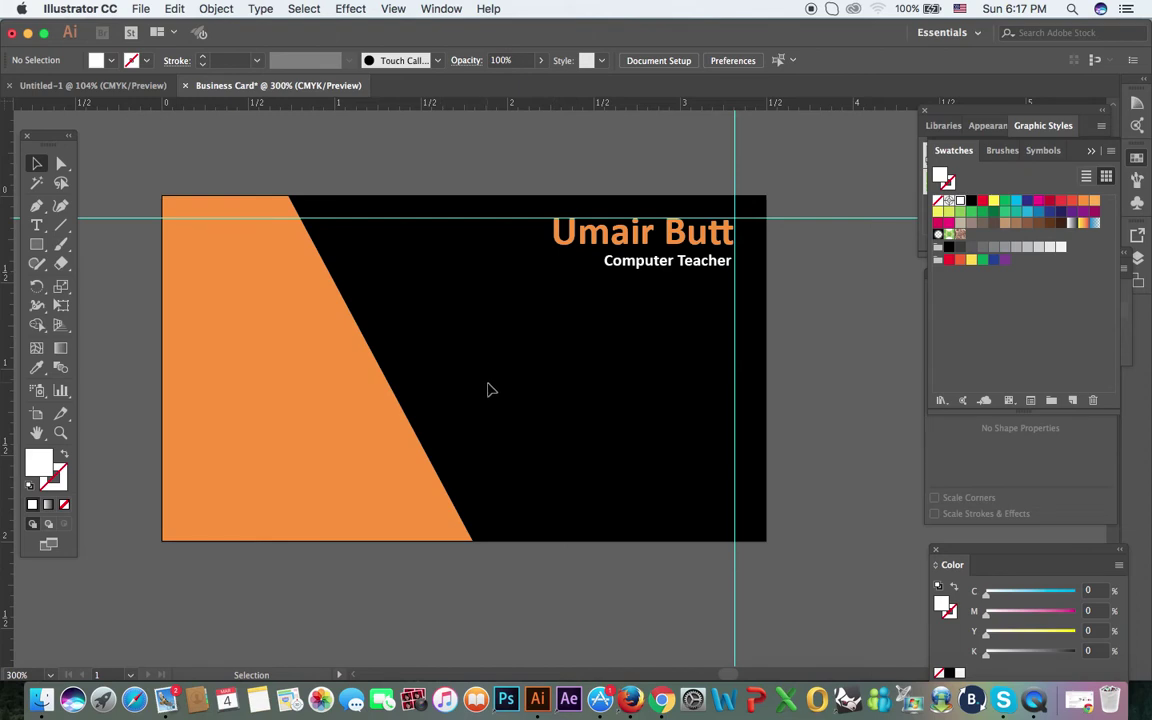
Step: Type the two-line postal address in white on the black area
key(t)
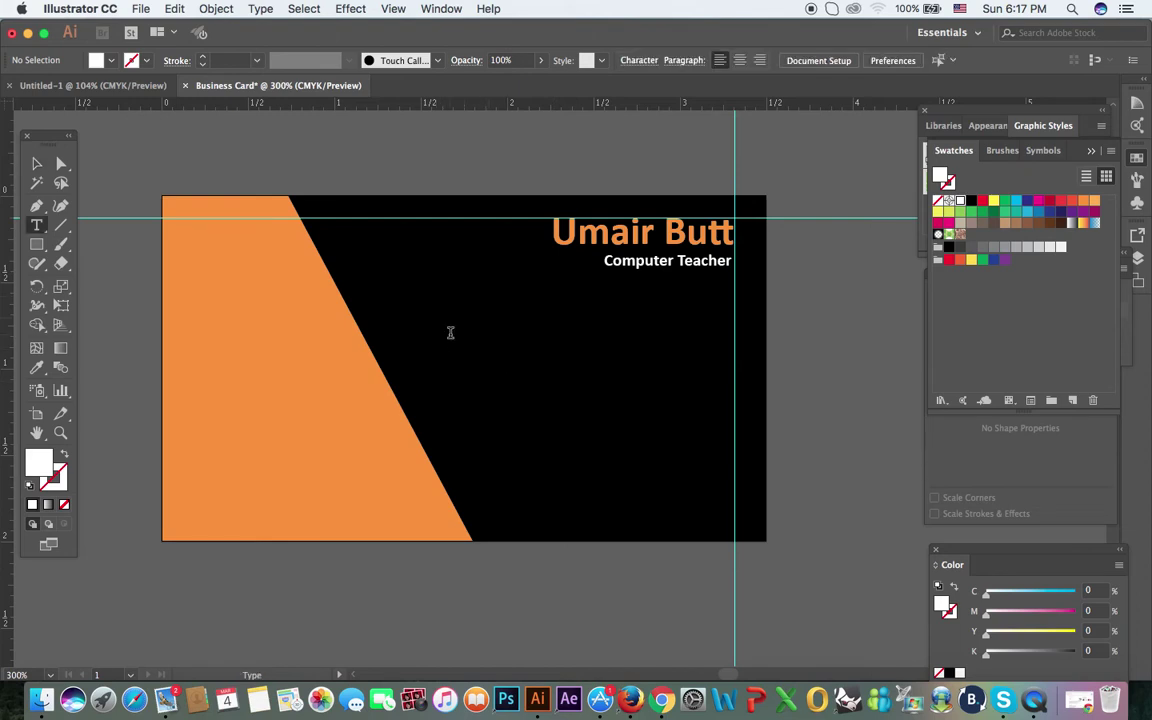
click(450, 331)
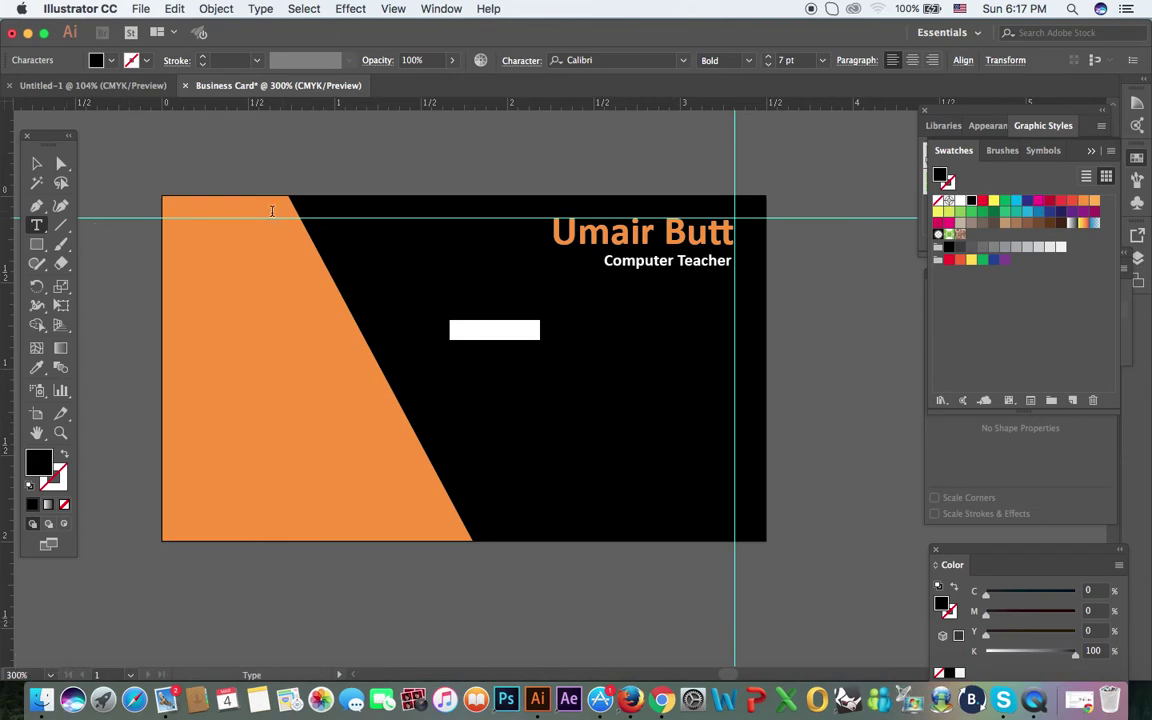
click(112, 60)
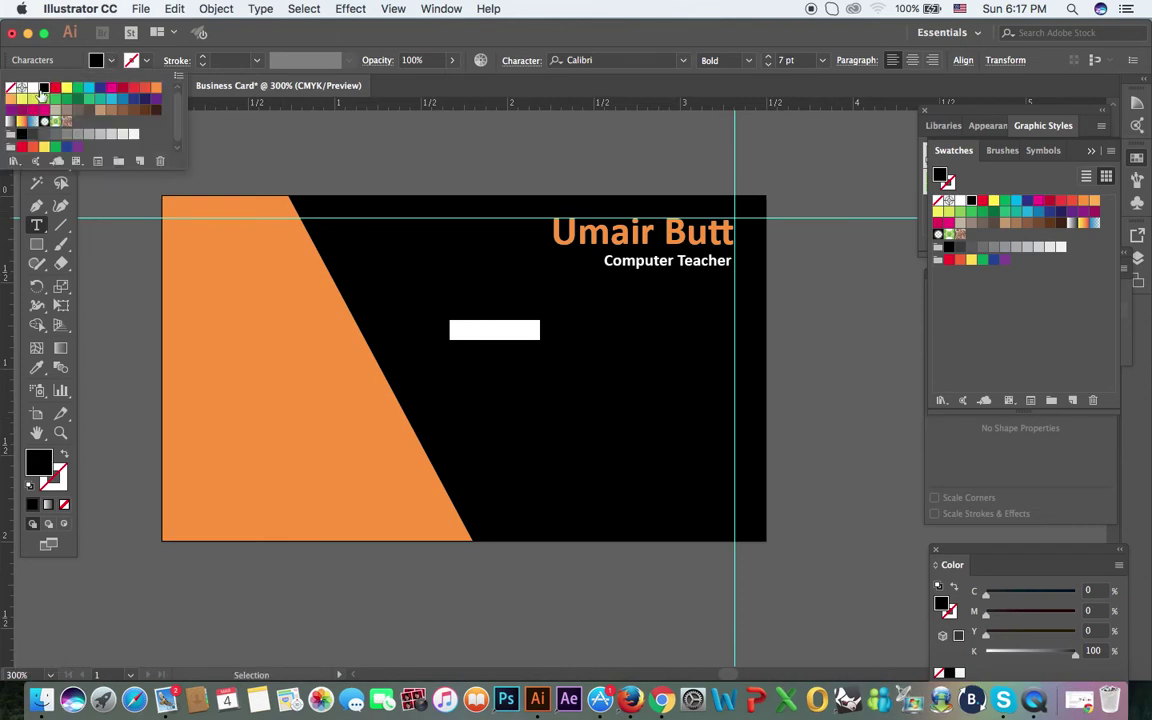
click(33, 87)
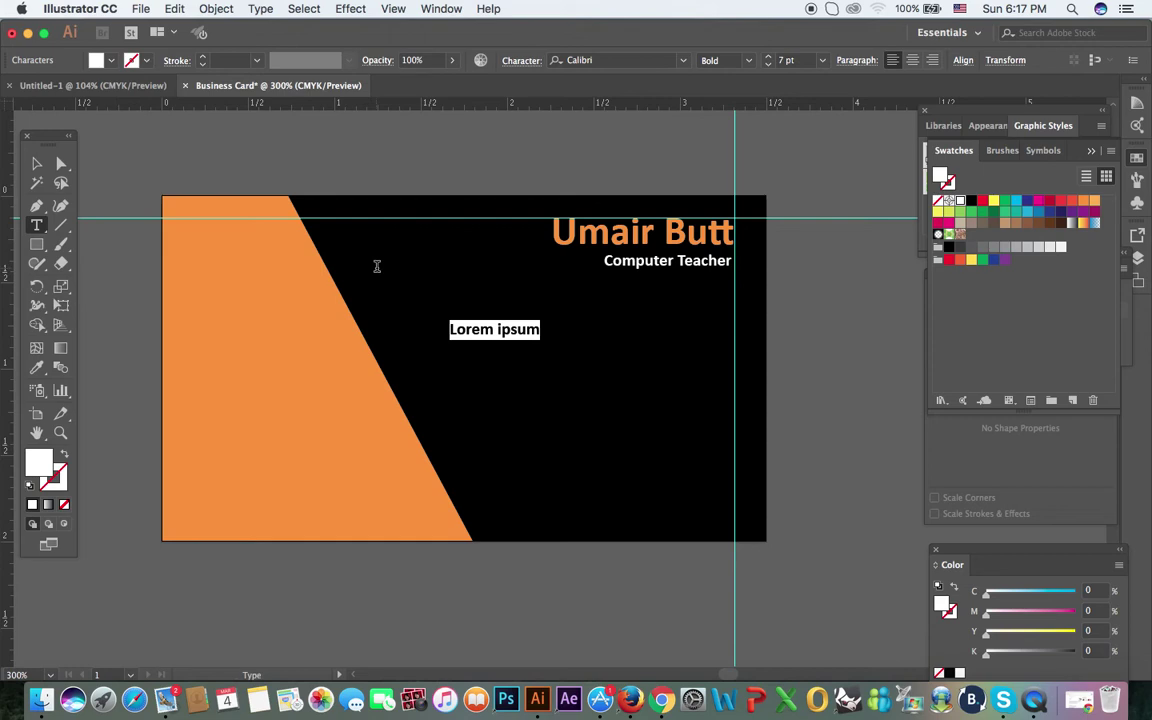
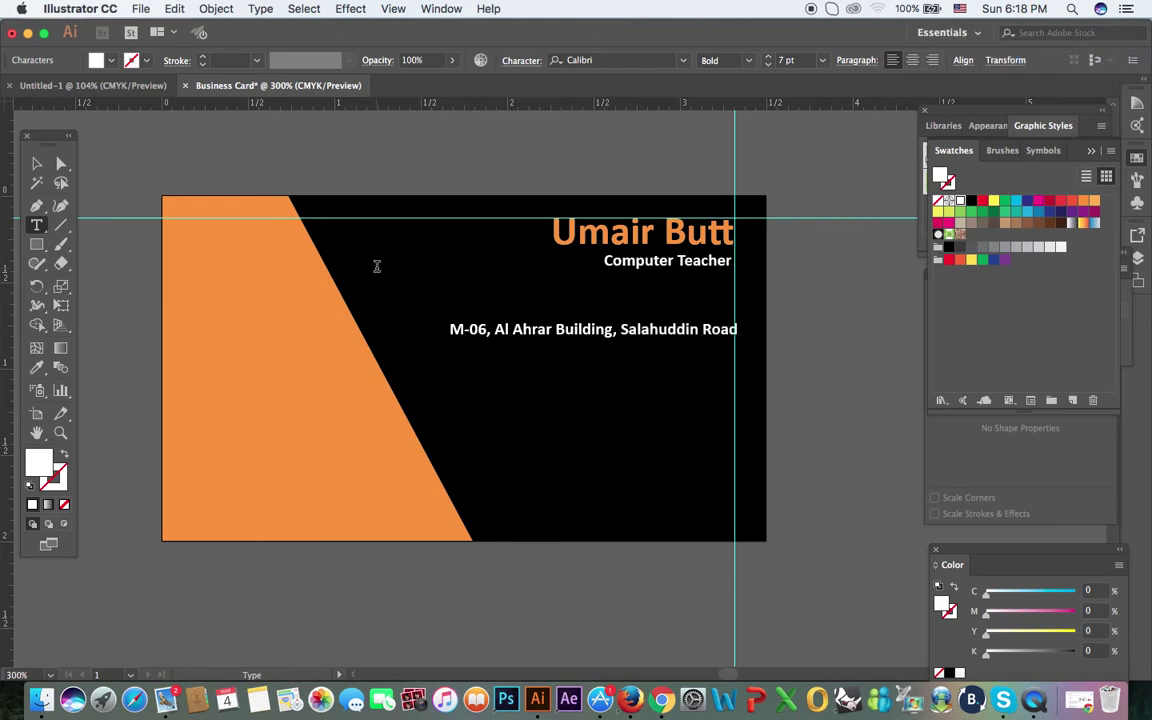
key(Return)
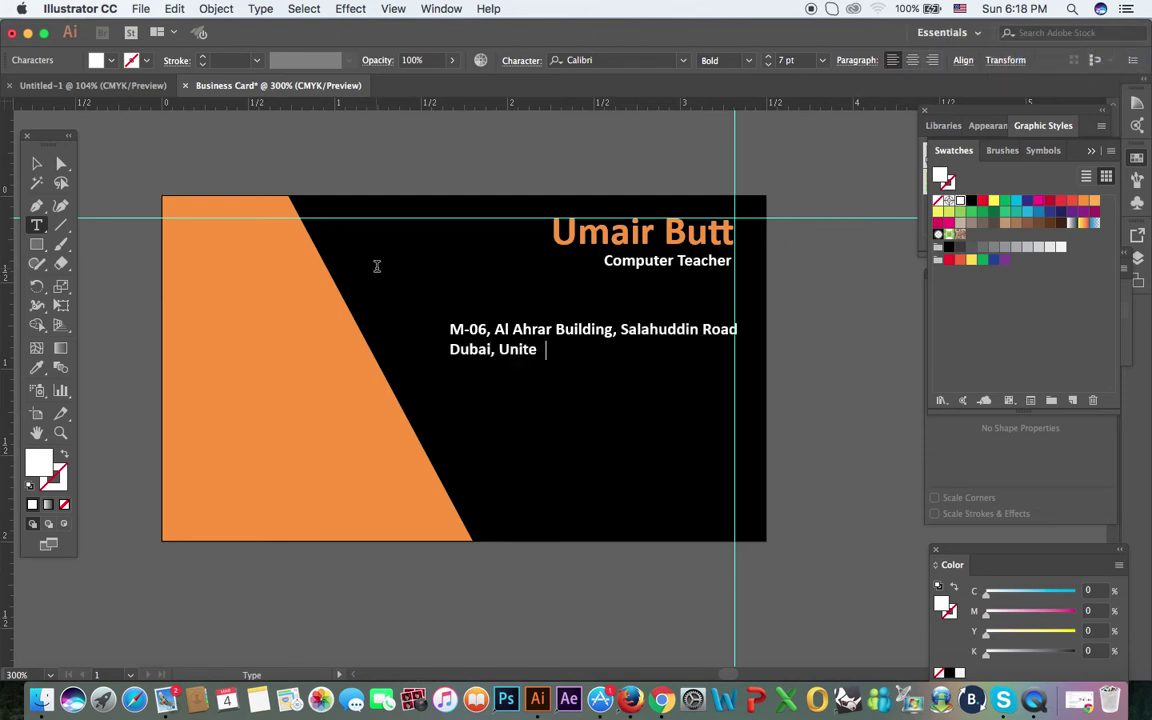
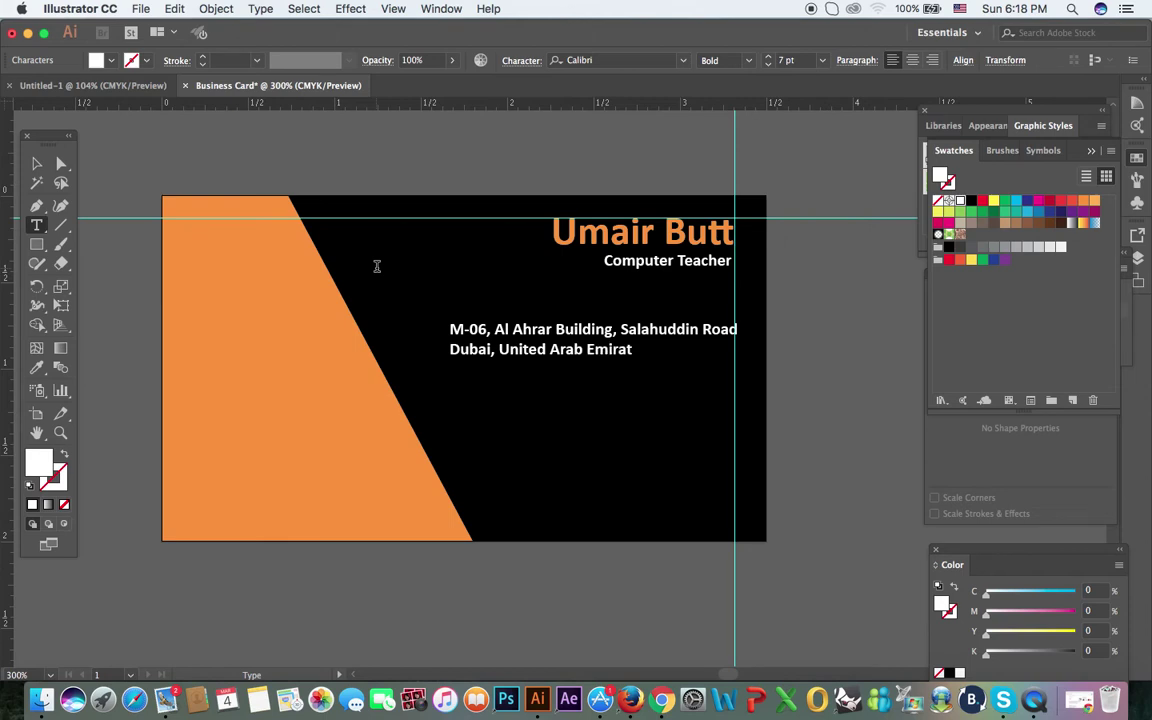
Step: Move the address block lower on the card, below the job title
click(37, 163)
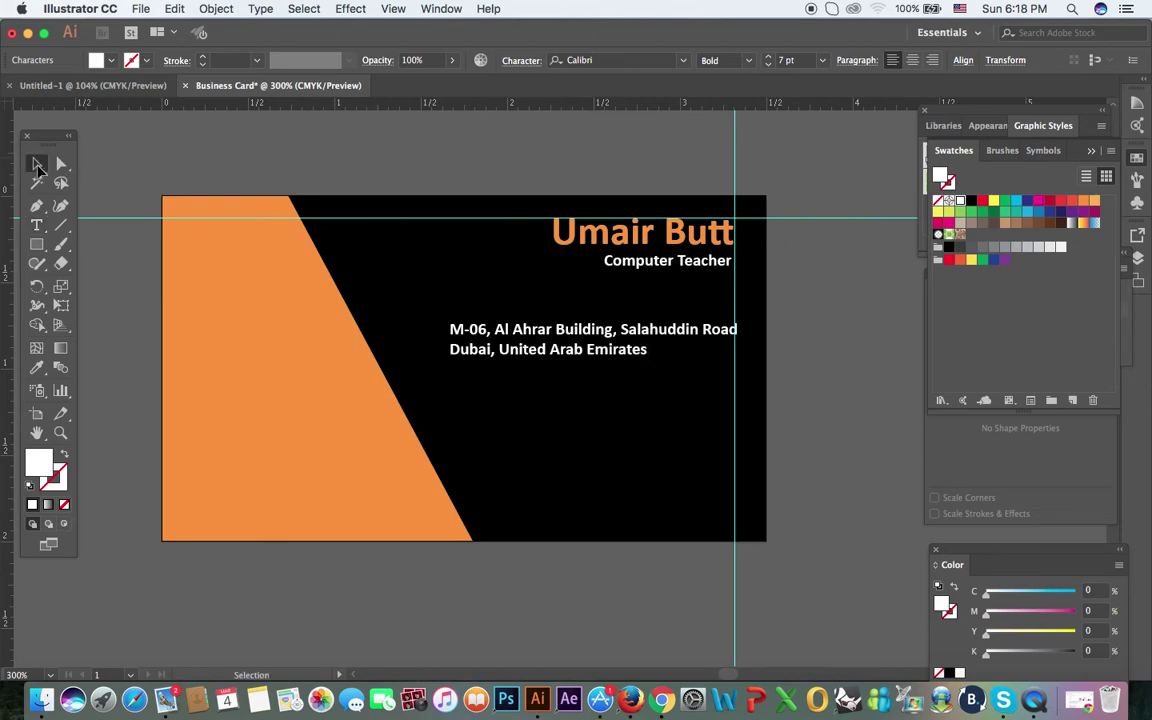
drag(583, 347, 578, 429)
click(383, 470)
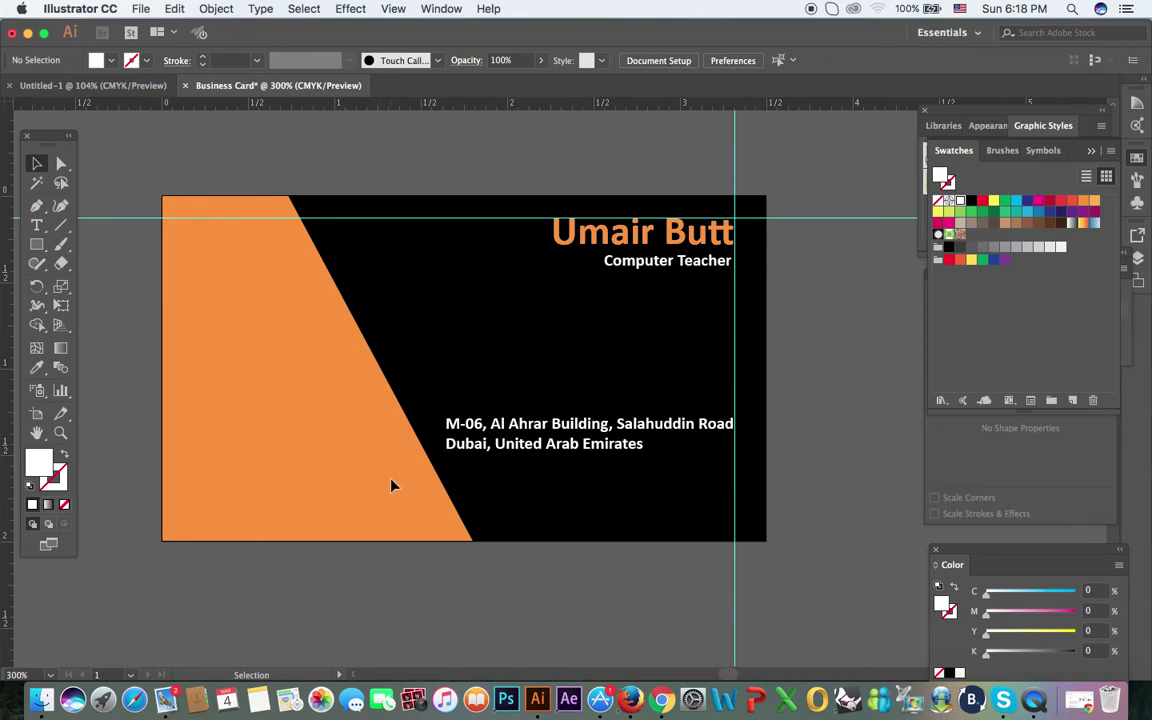
click(272, 338)
Step: Drag the orange shape's bottom-right anchor left with Direct Selection to narrow its base
click(219, 185)
click(61, 163)
click(471, 545)
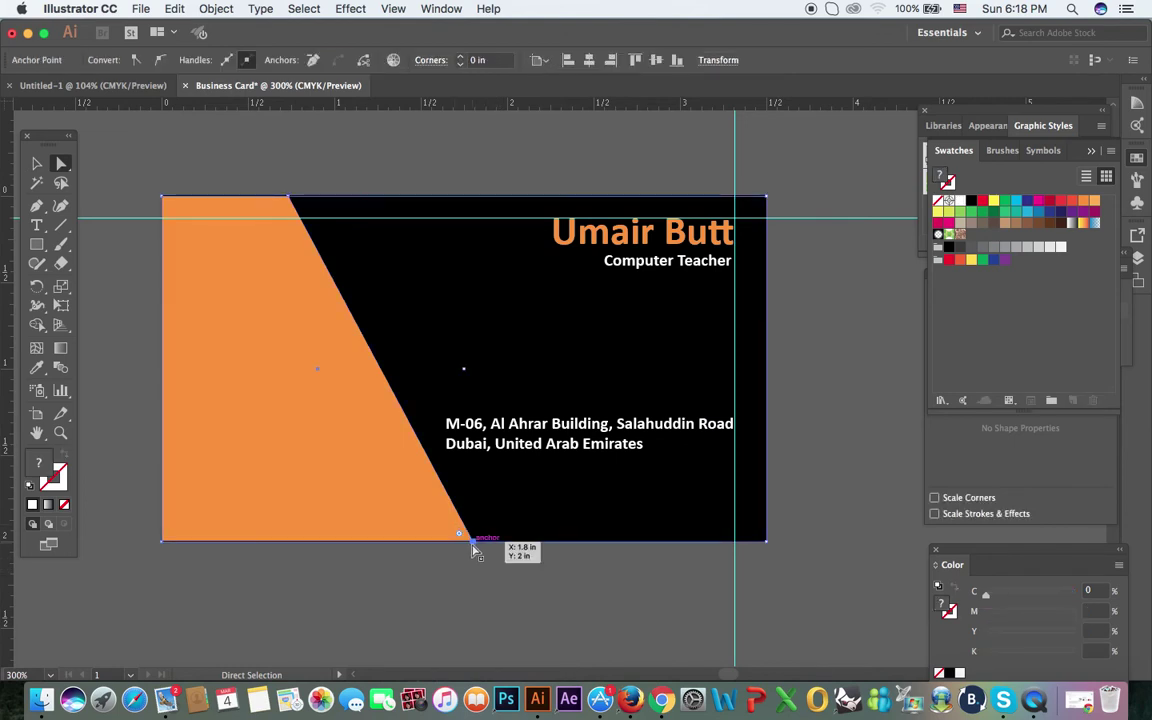
click(471, 545)
drag(475, 548, 420, 542)
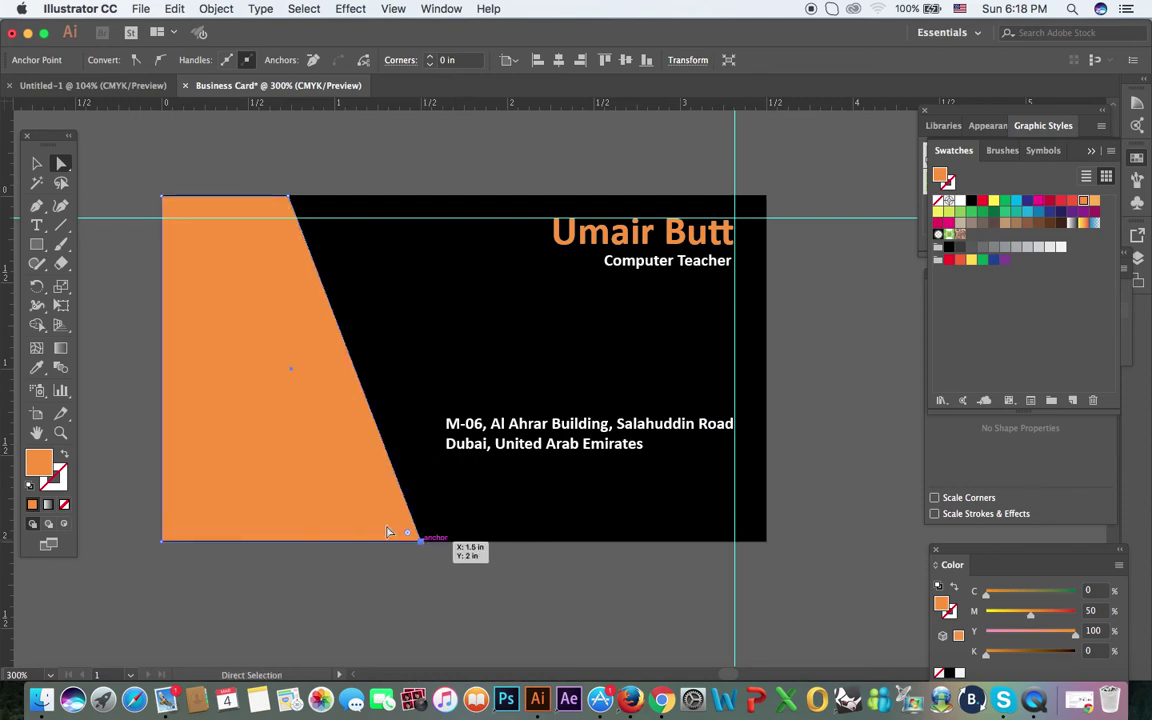
Step: Return to the Selection tool and deselect everything on the card
click(38, 165)
click(368, 157)
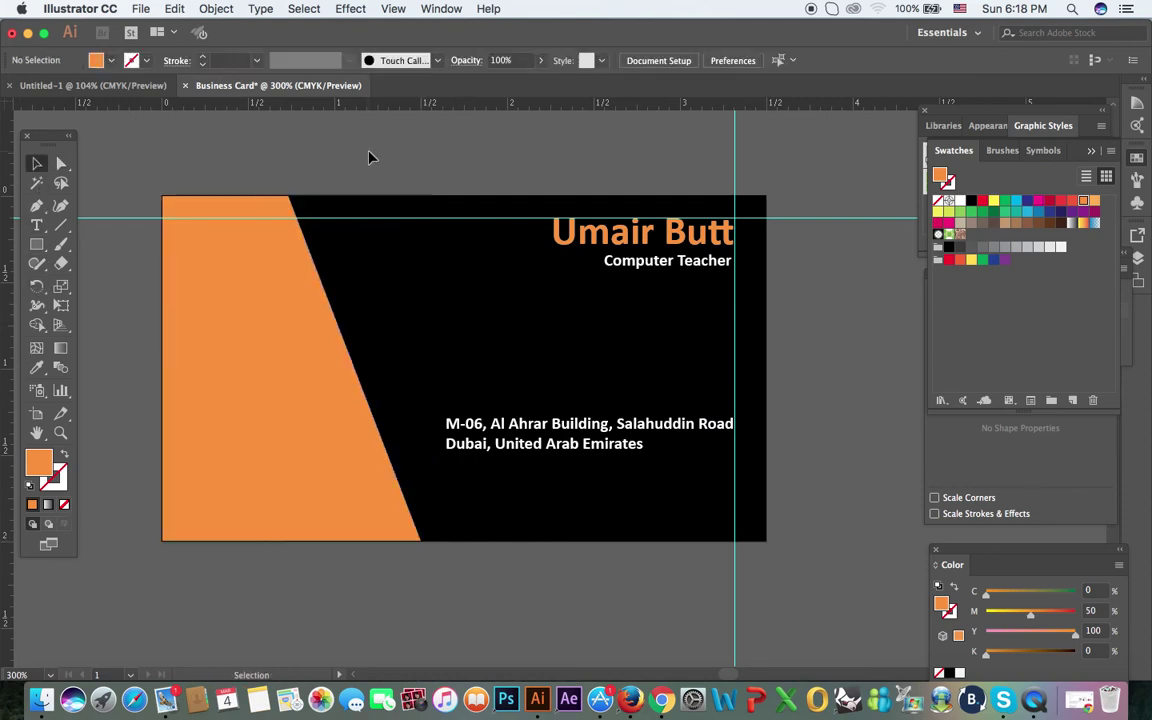
click(208, 319)
key(a)
key(super+shift+a)
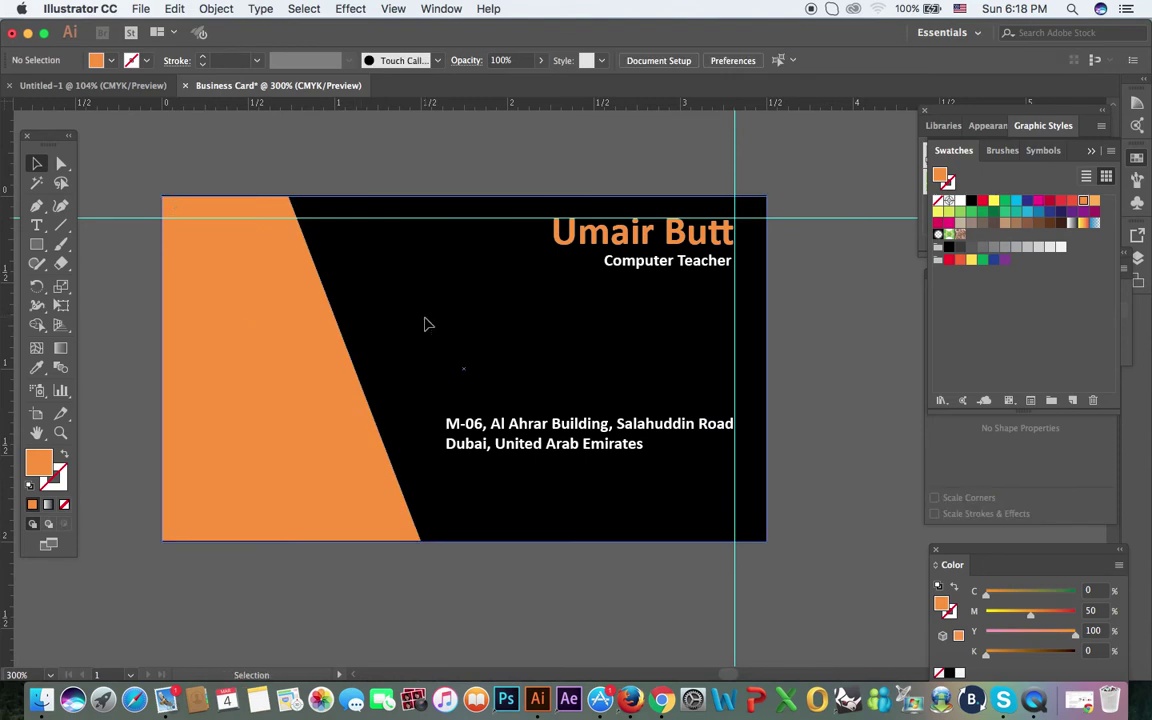
key(v)
click(424, 321)
key(super+shift+a)
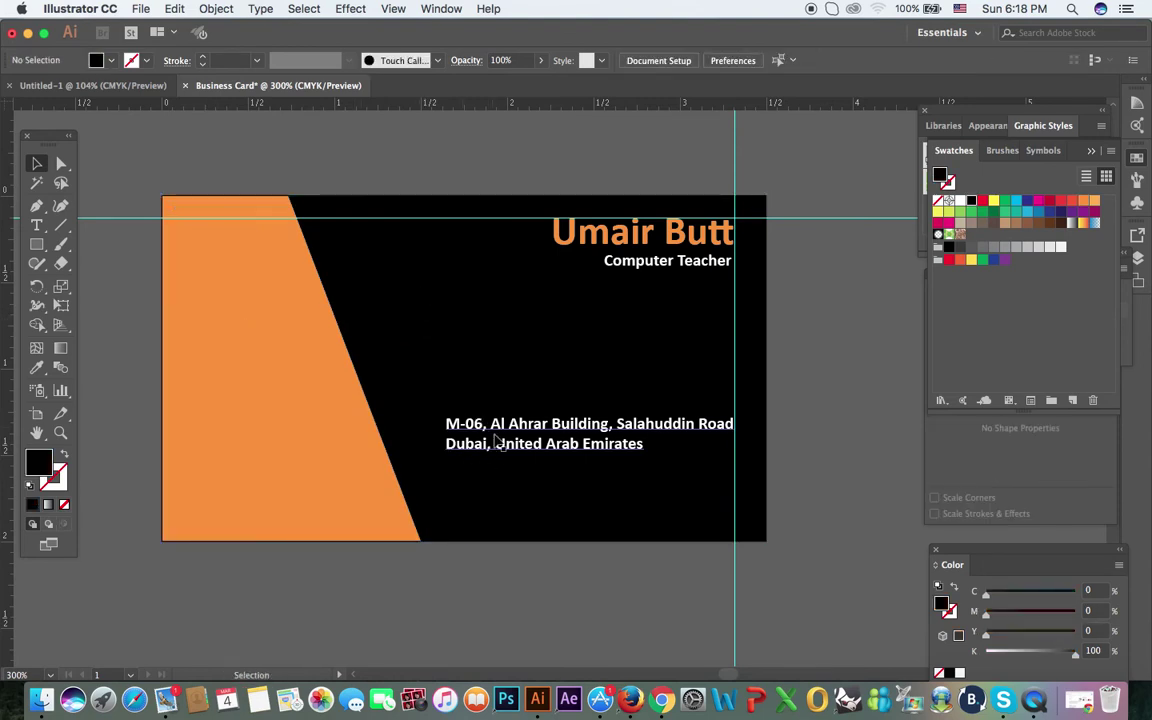
Step: Duplicate the address upward, replace its text with the phone number, and stack a second right-aligned copy above
drag(497, 433, 404, 450)
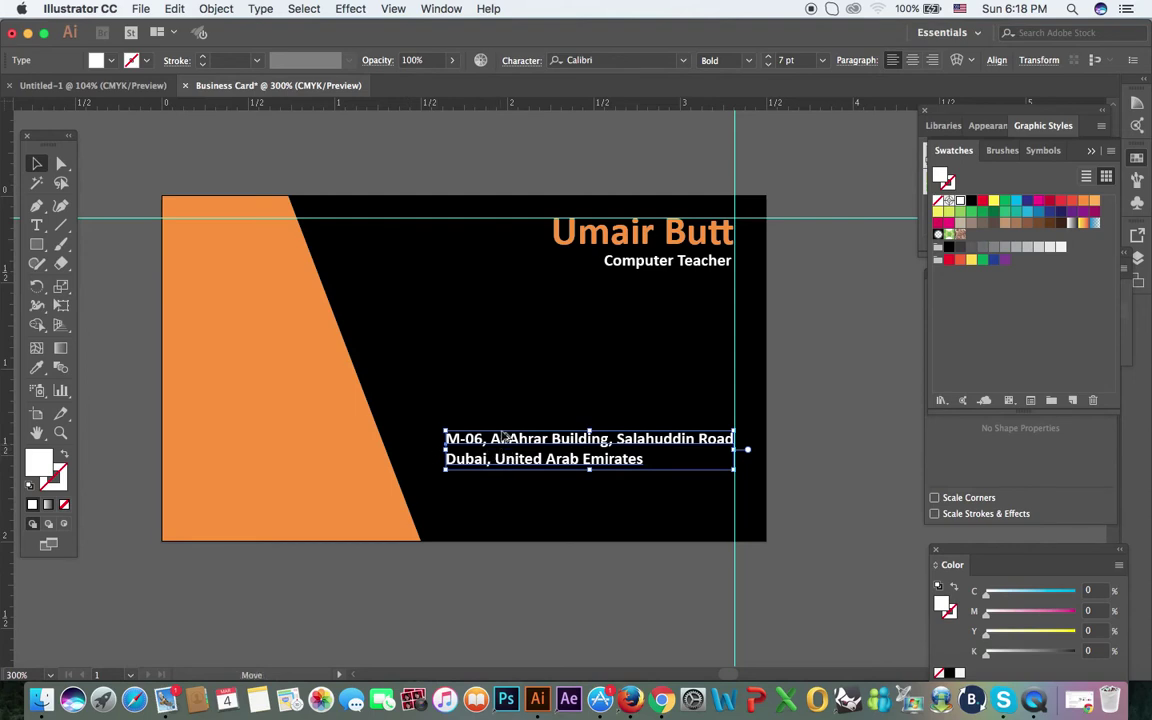
drag(505, 448, 509, 400)
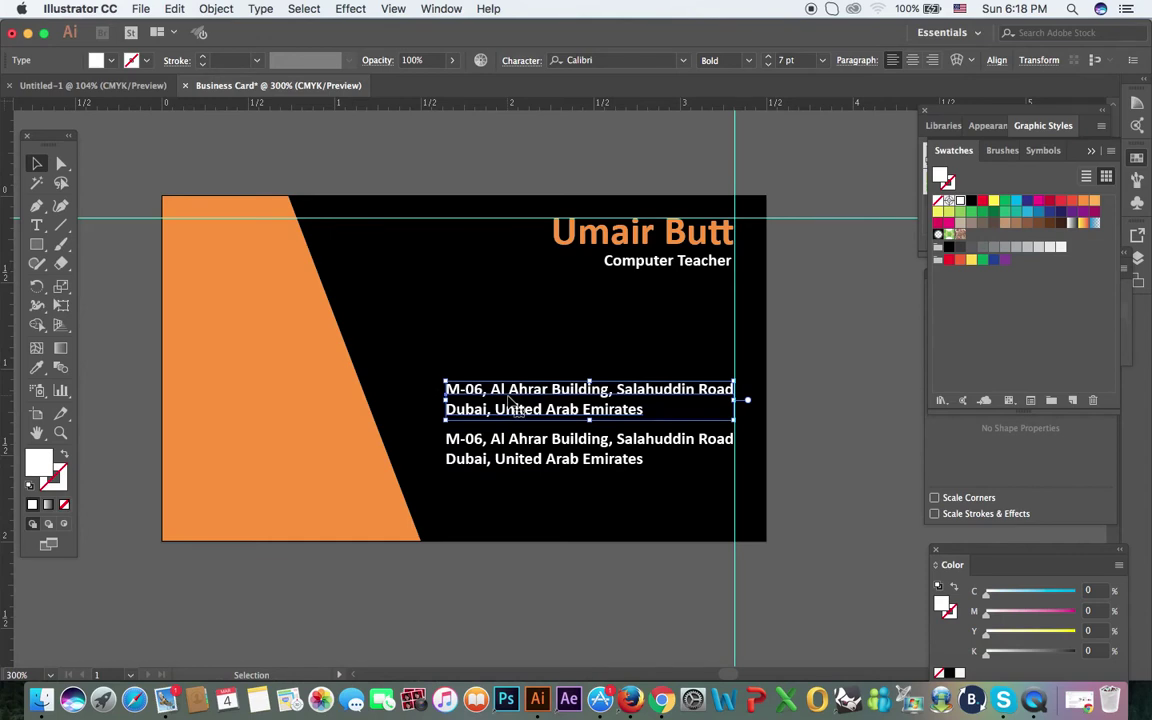
key(t)
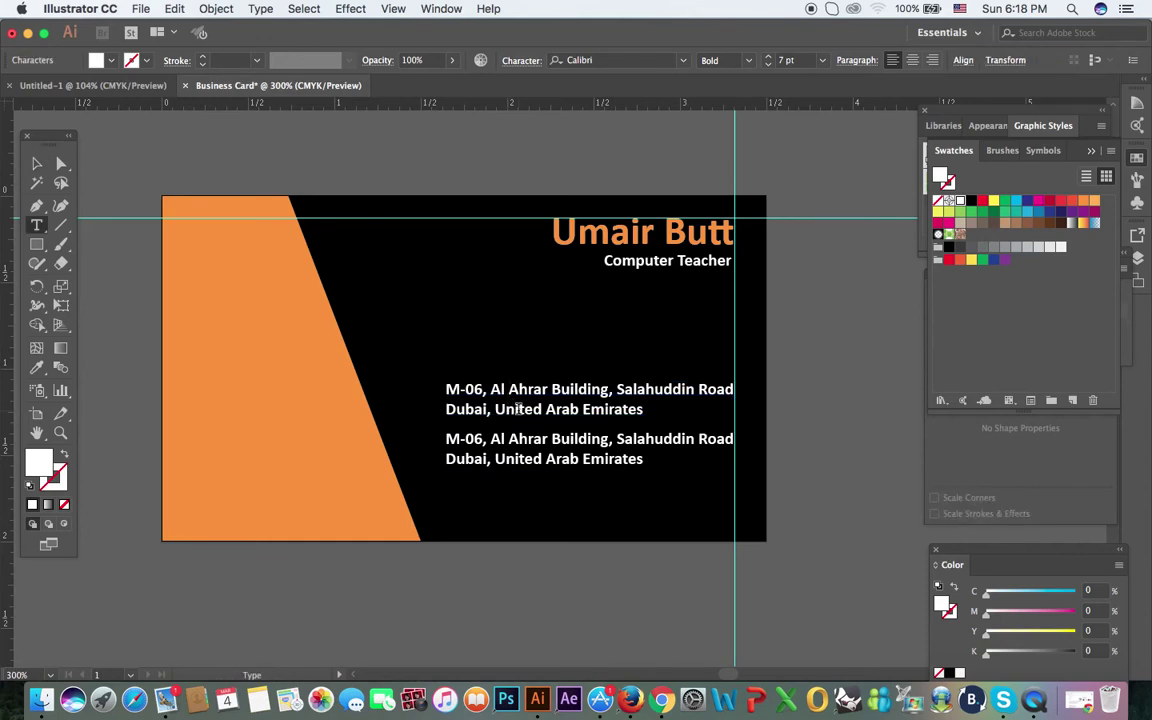
key(super+a)
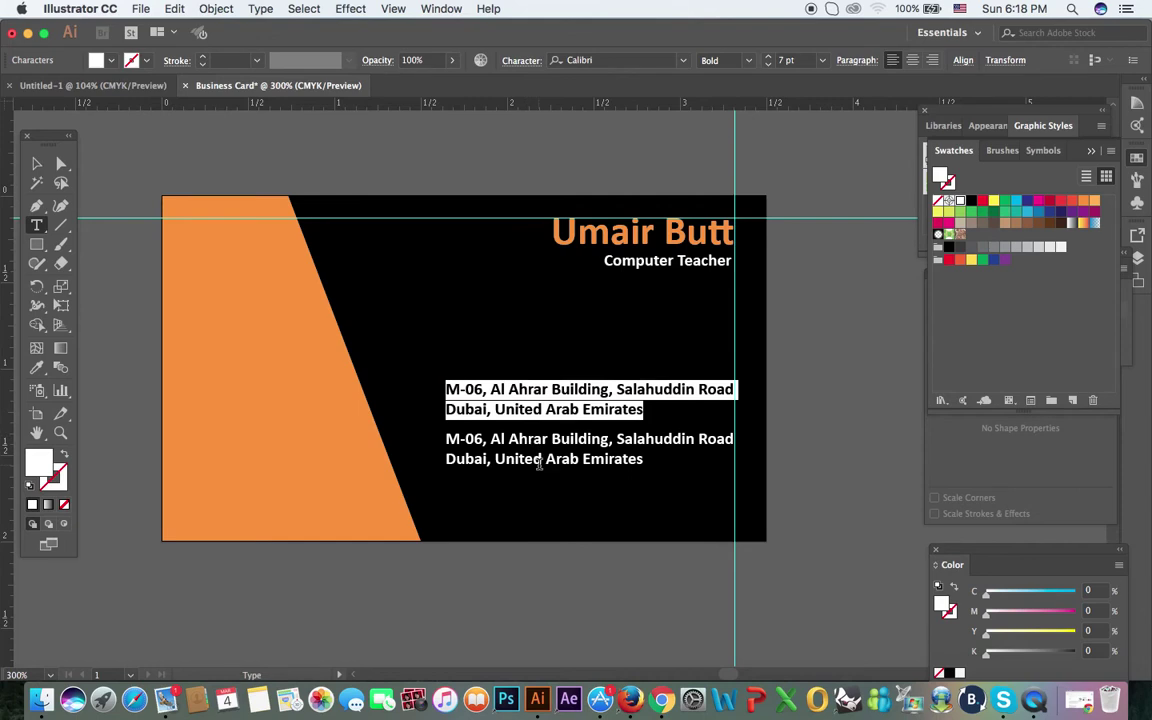
key(BackSpace)
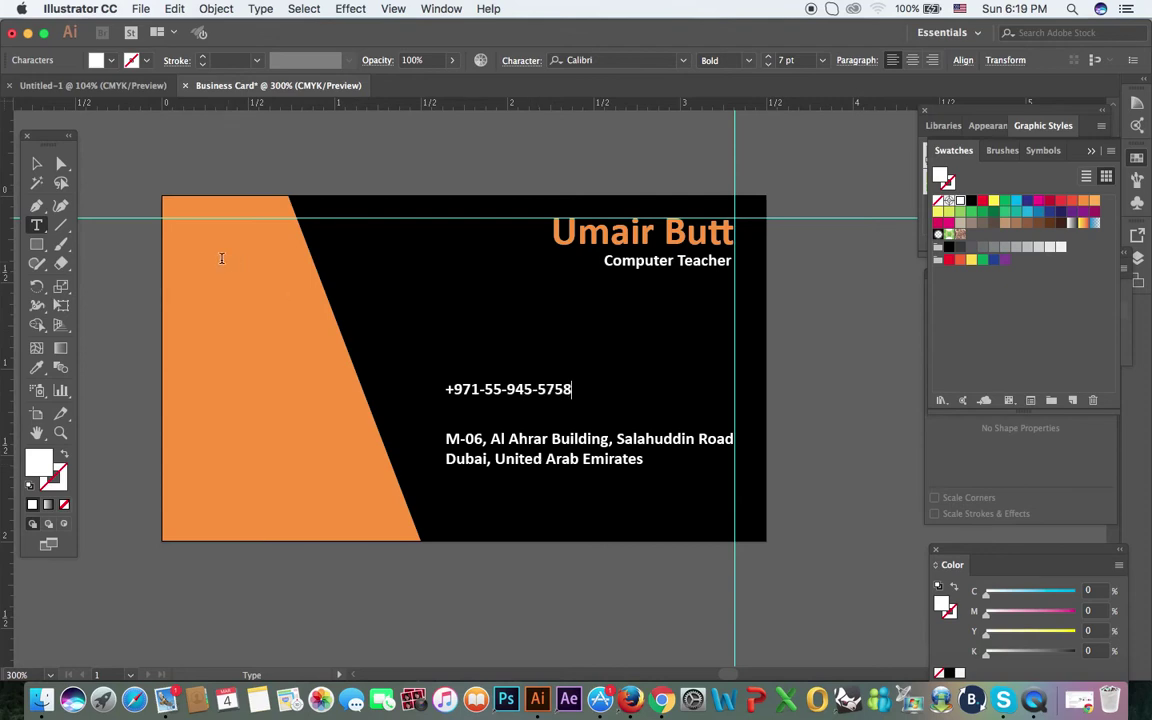
click(36, 165)
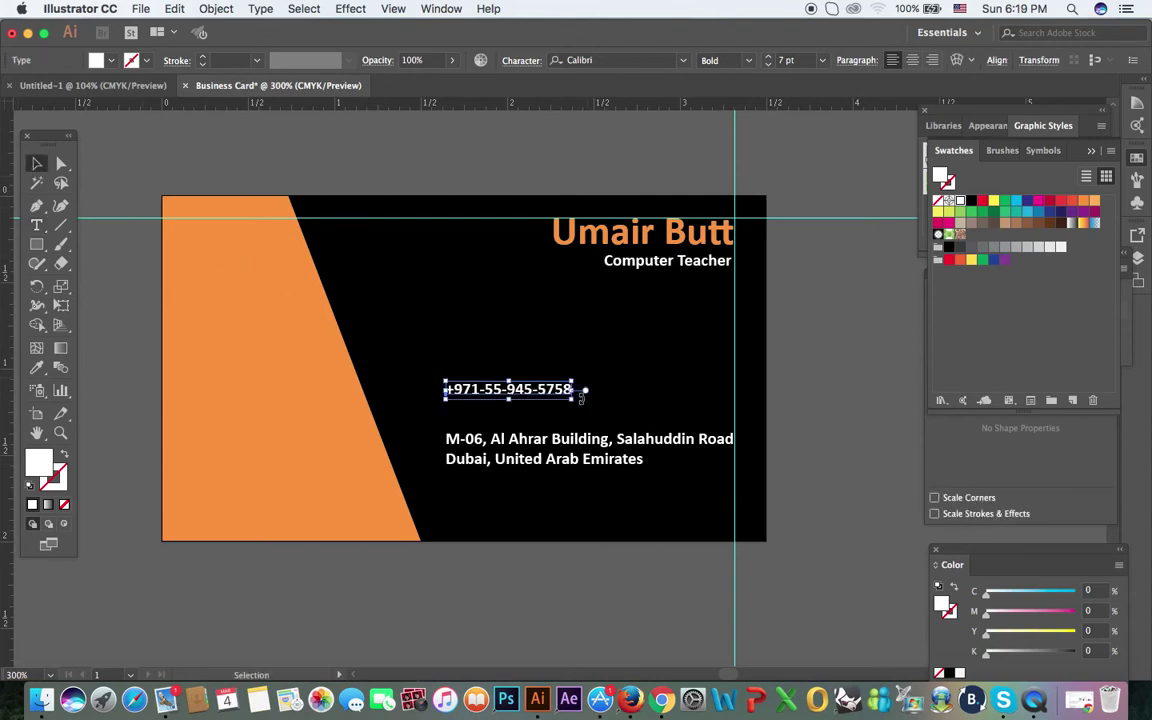
click(638, 360)
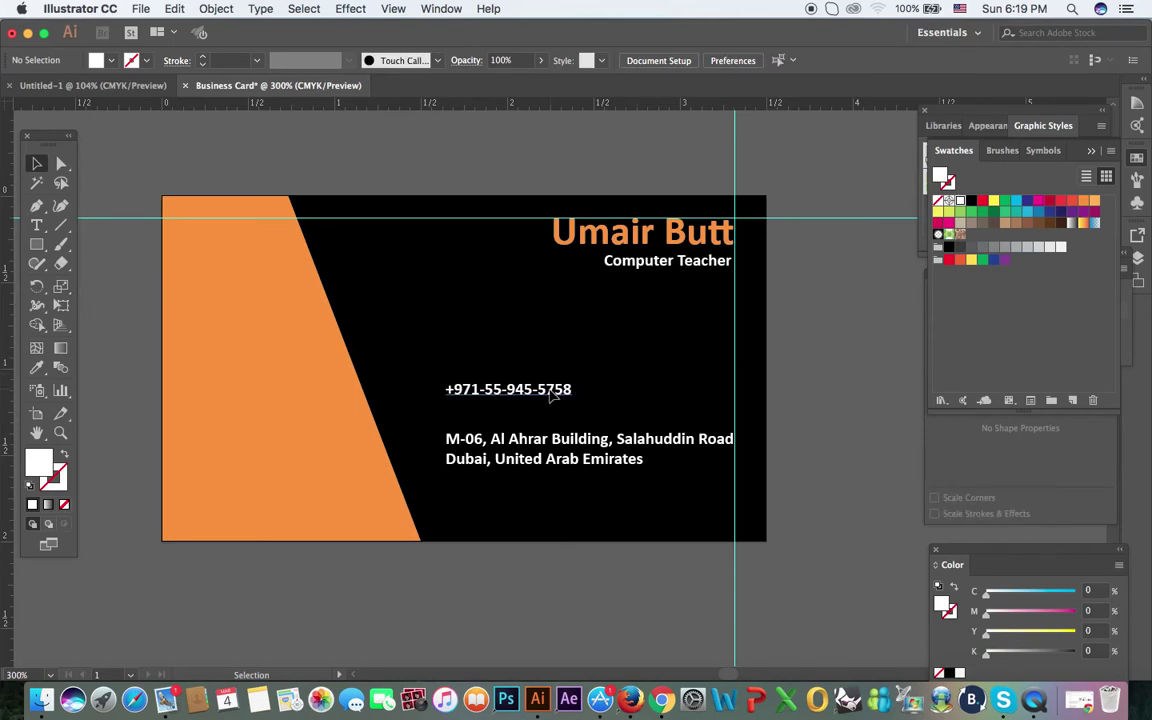
drag(549, 396, 716, 404)
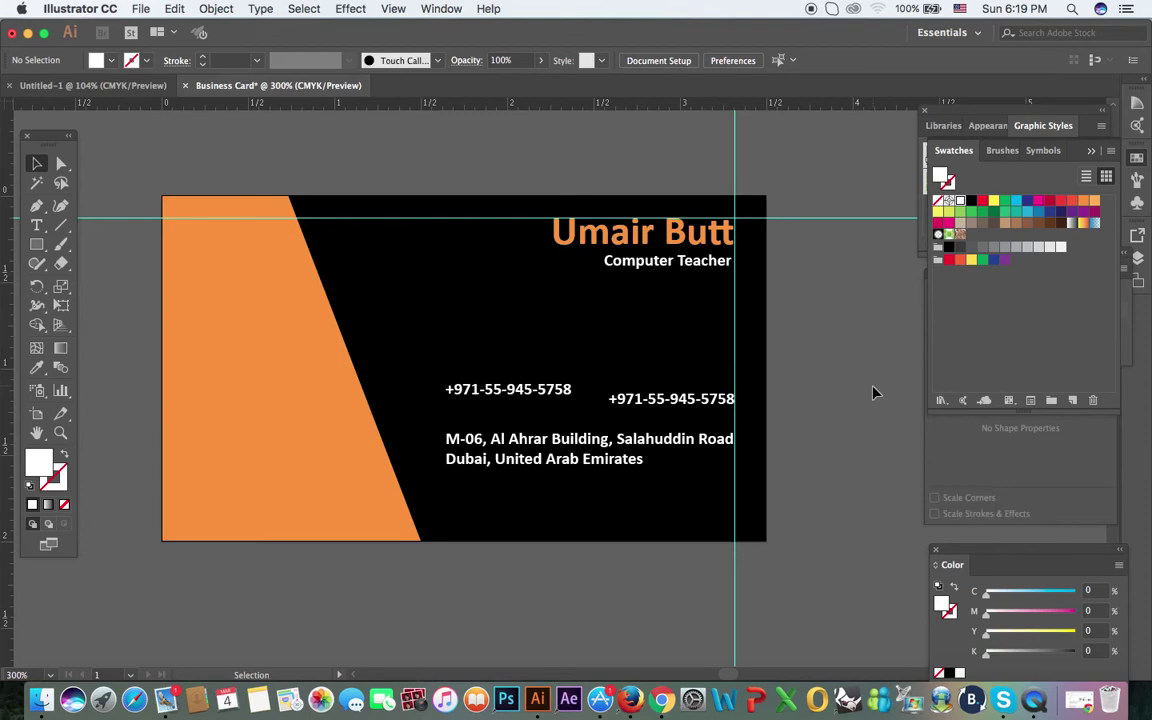
drag(555, 391, 720, 368)
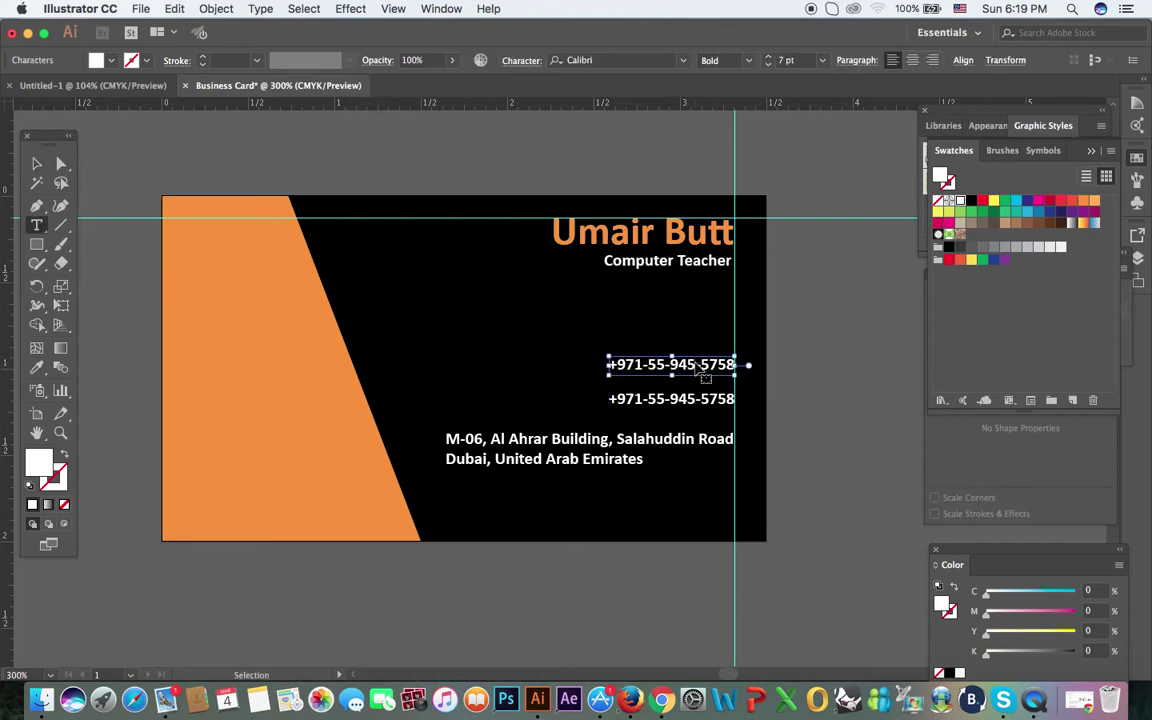
Step: Replace the upper phone line's text with the e-mail address
triple_click(697, 362)
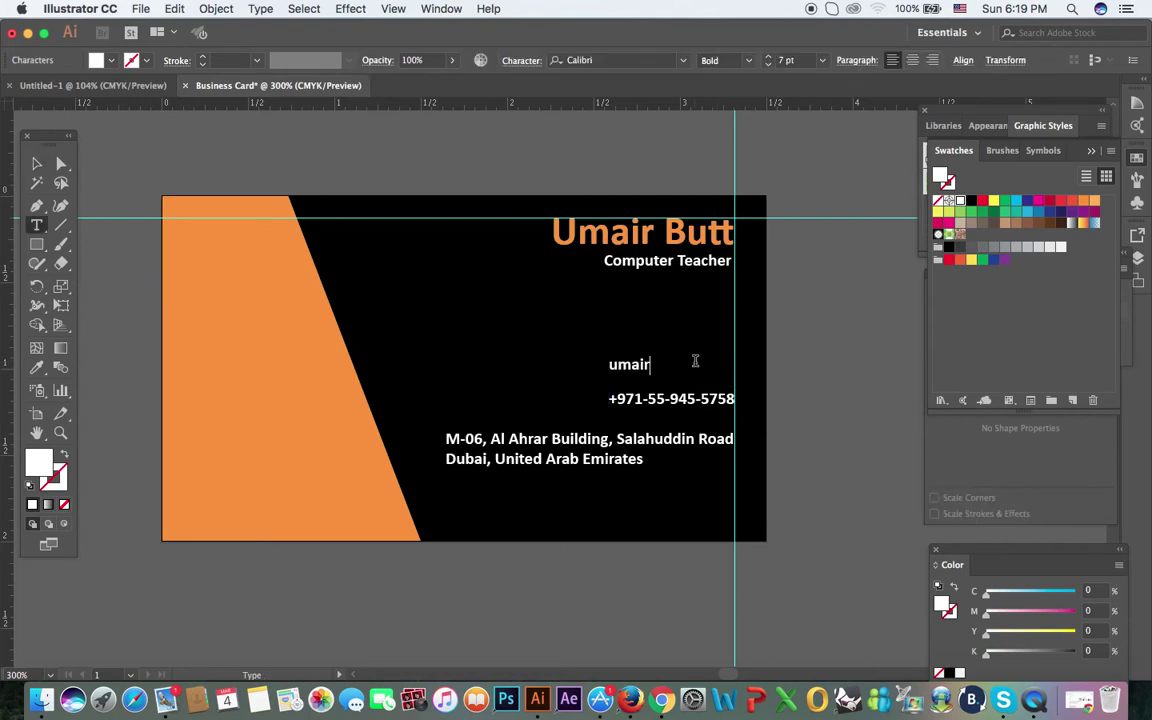
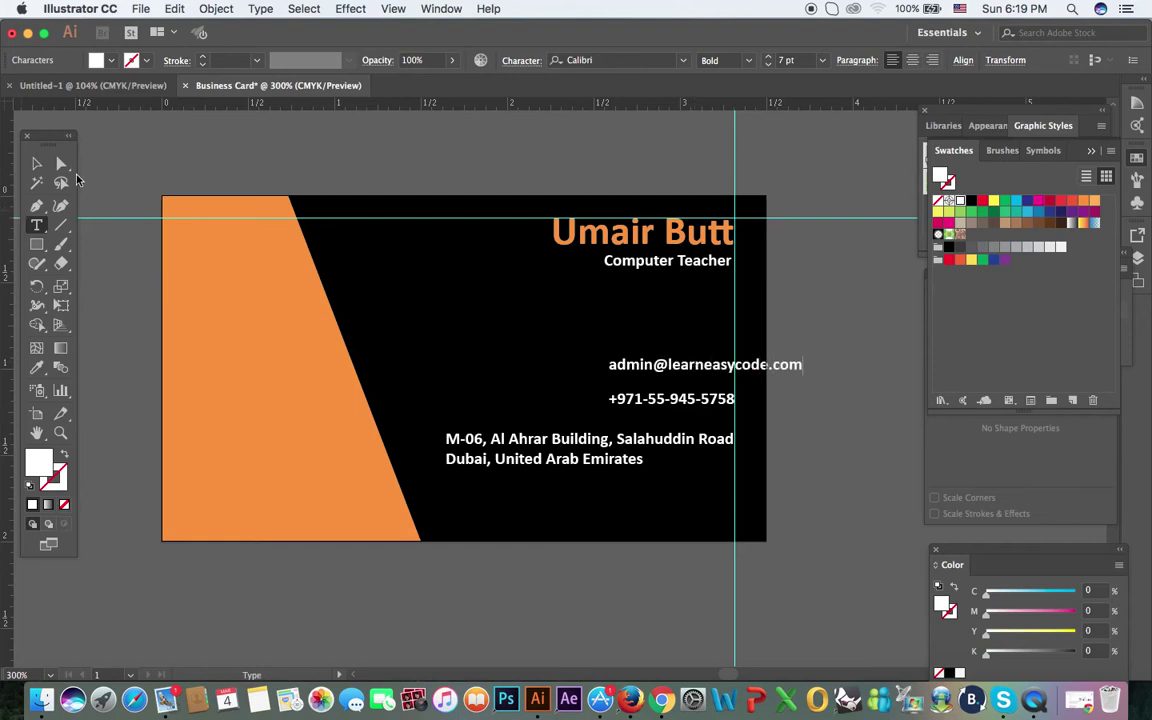
Step: Shift the e-mail line so it right-aligns with the phone number
click(36, 164)
drag(654, 370, 591, 367)
click(852, 362)
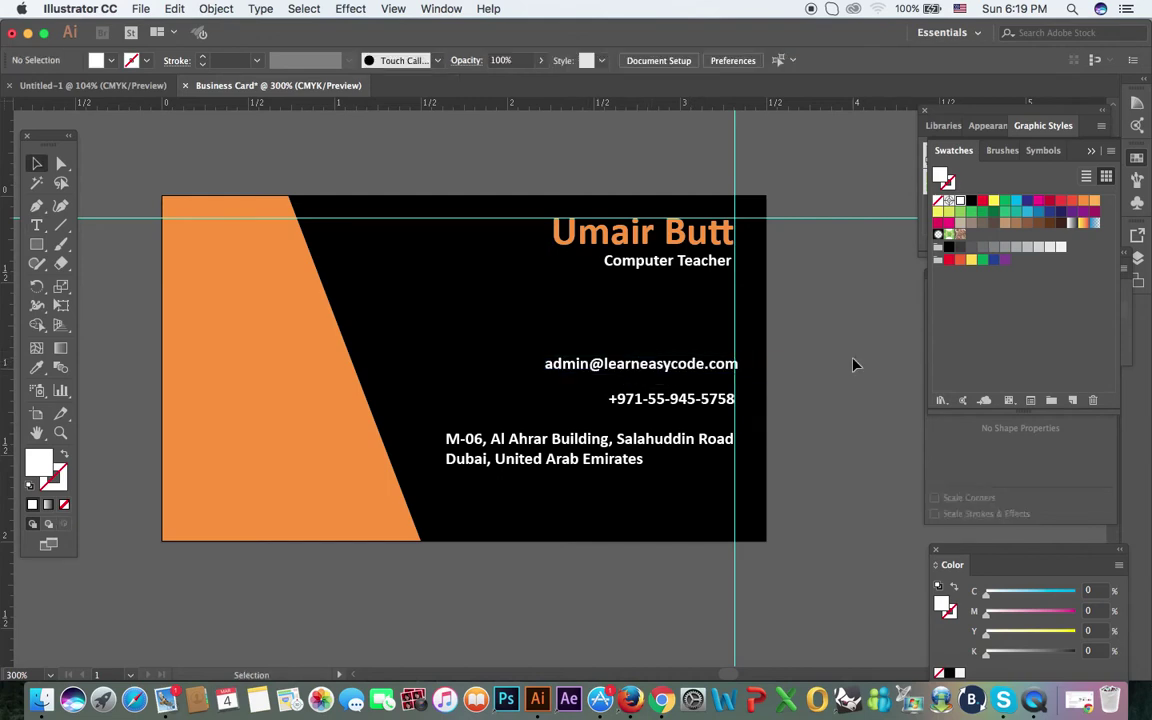
click(719, 369)
key(Left)
key(Left)
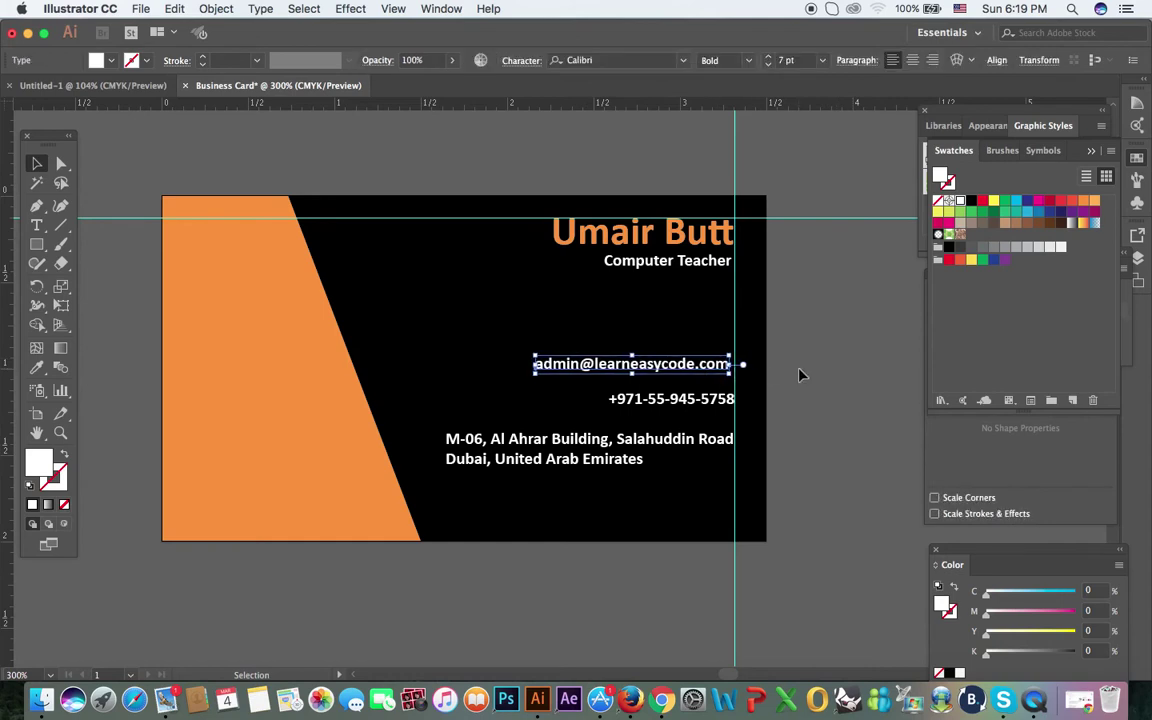
click(800, 376)
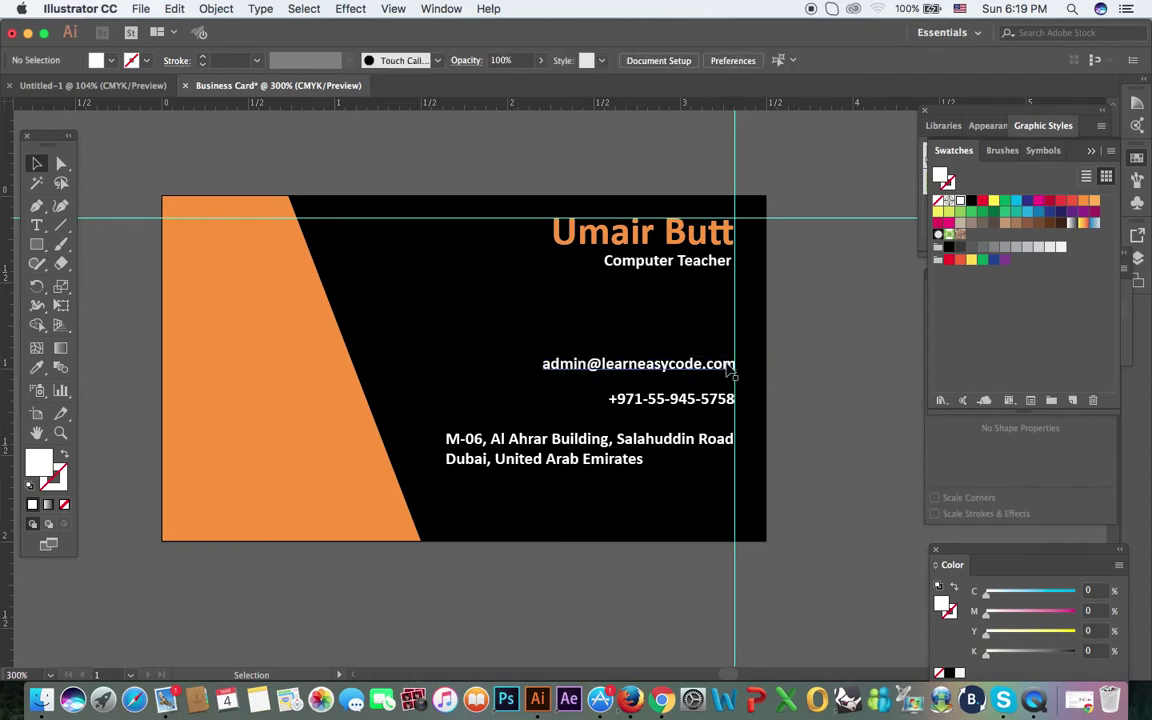
key(super+z)
click(787, 386)
Step: Cancel the Line tool settings, then move the job title to the orange area's lower left
click(58, 225)
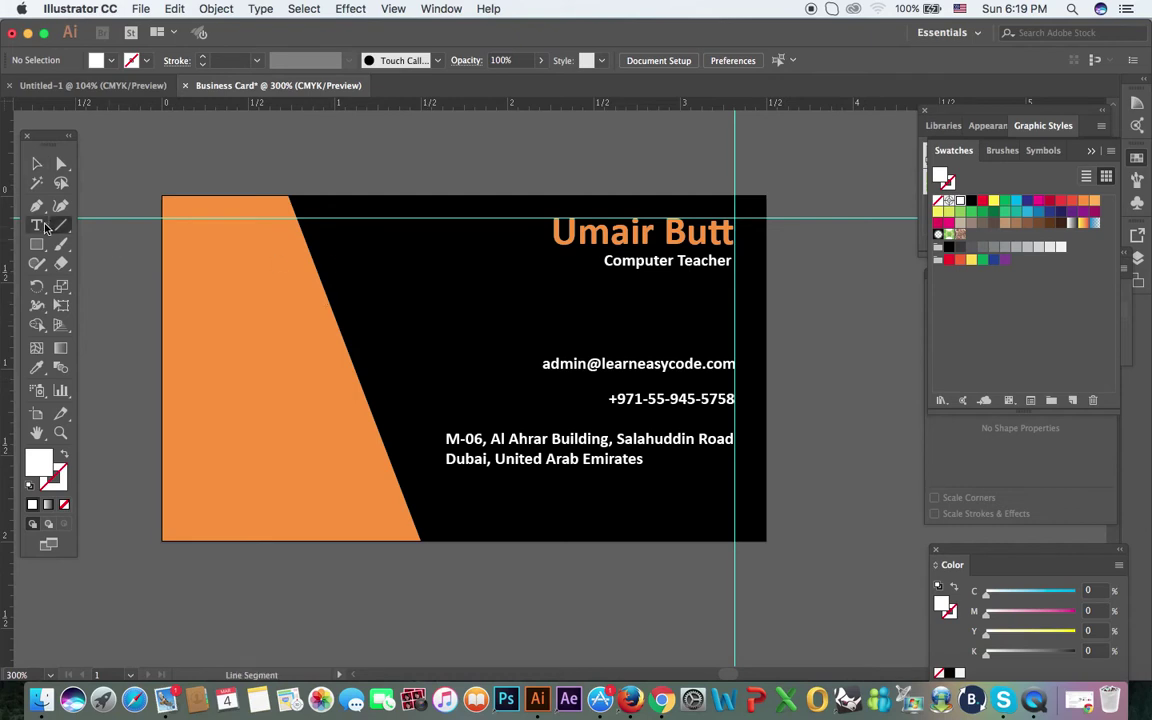
click(199, 157)
click(532, 391)
click(36, 163)
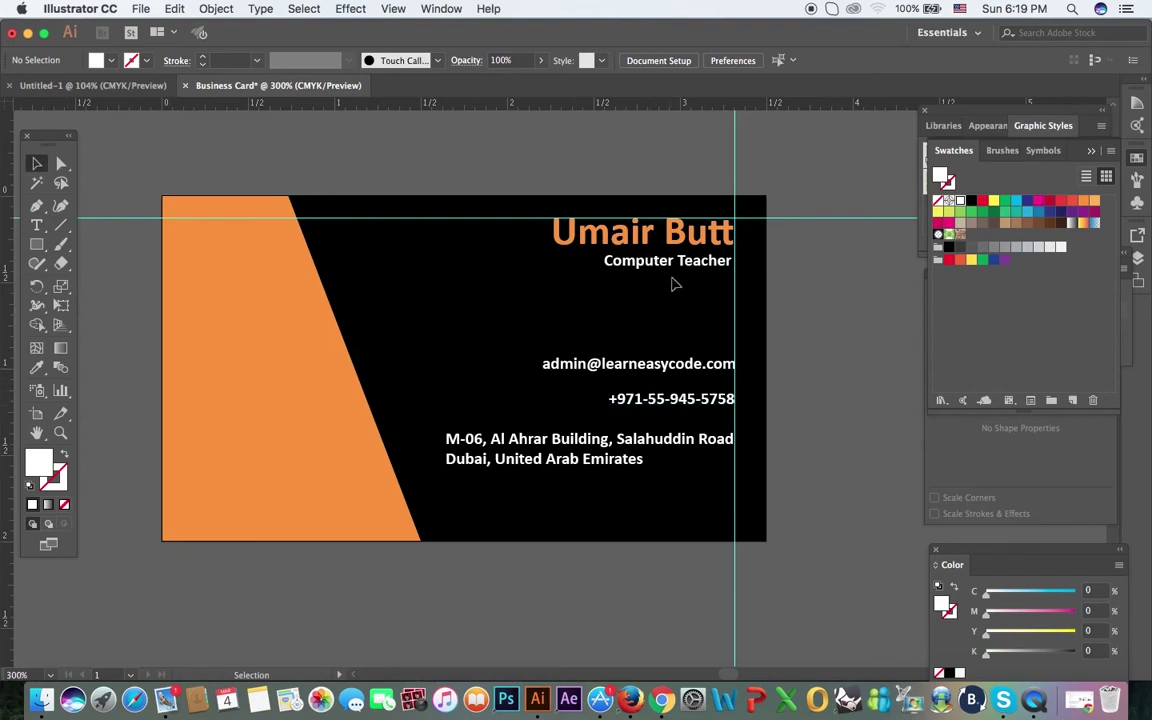
drag(670, 268, 270, 479)
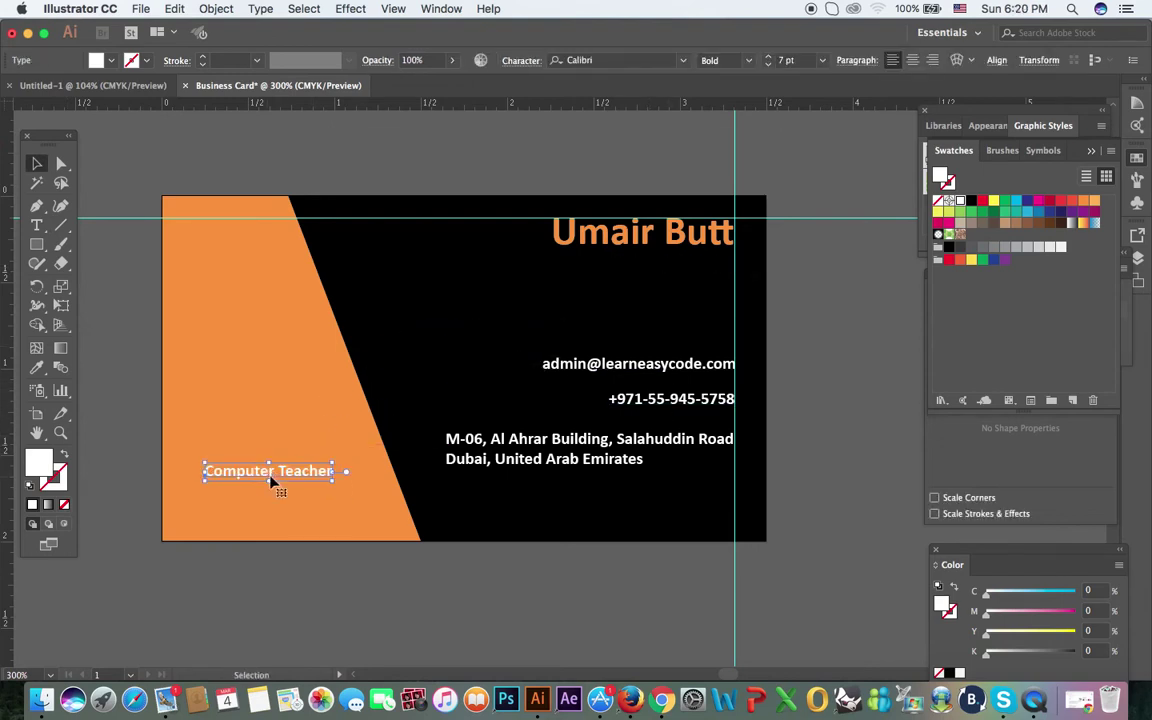
Step: Replace the job title text with the website address and fill it black
double_click(270, 479)
key(super+a)
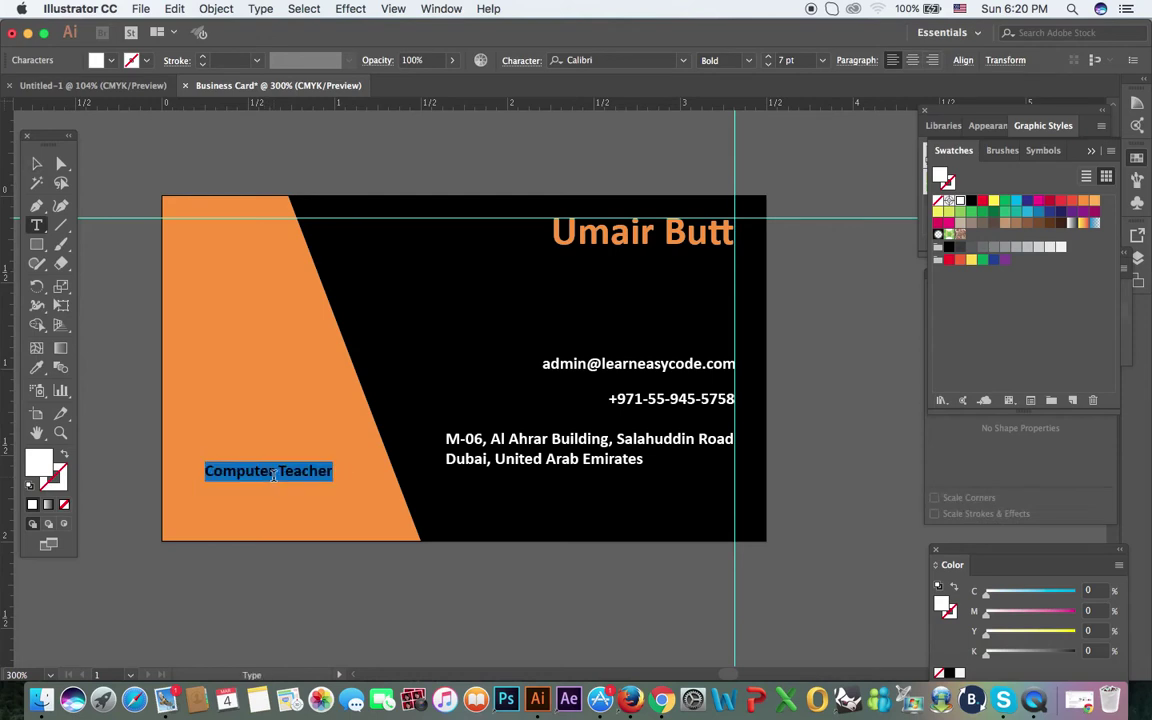
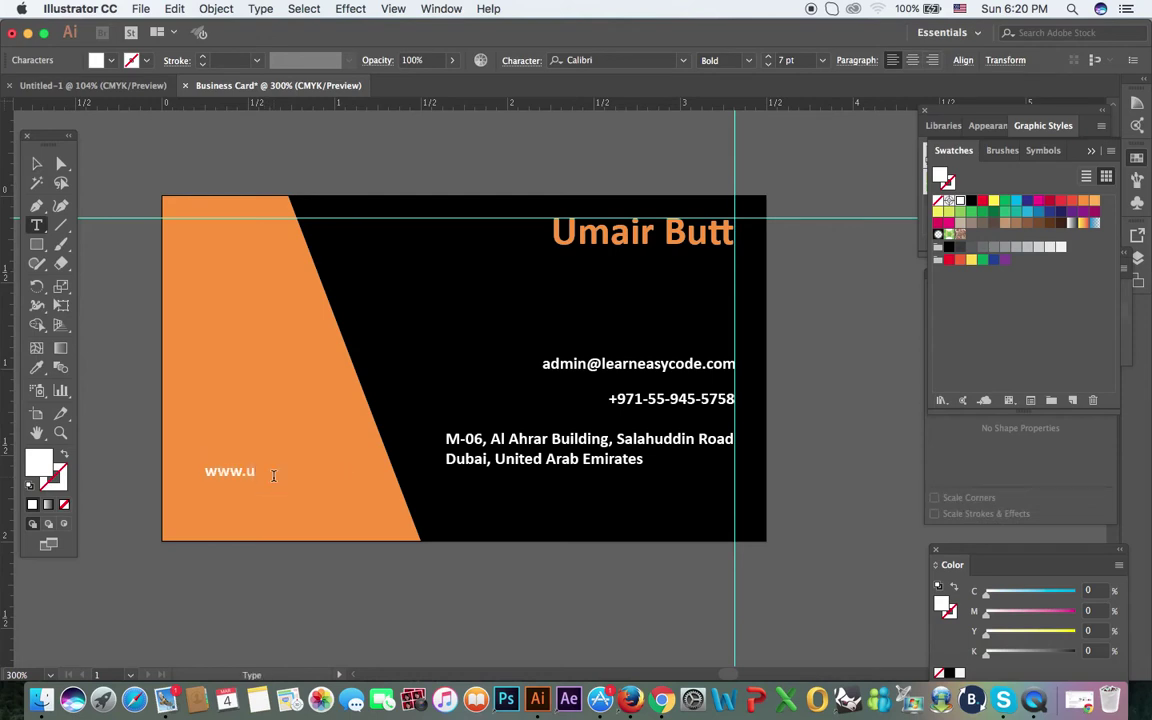
drag(352, 472, 204, 472)
click(113, 62)
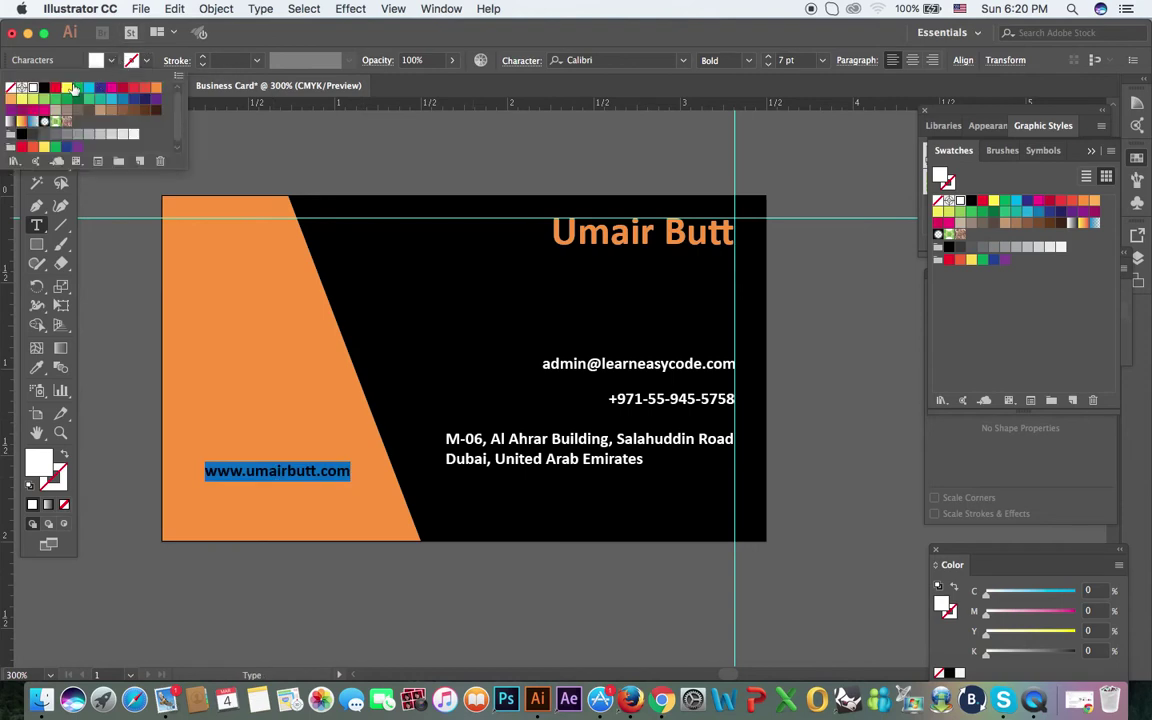
click(44, 88)
click(436, 95)
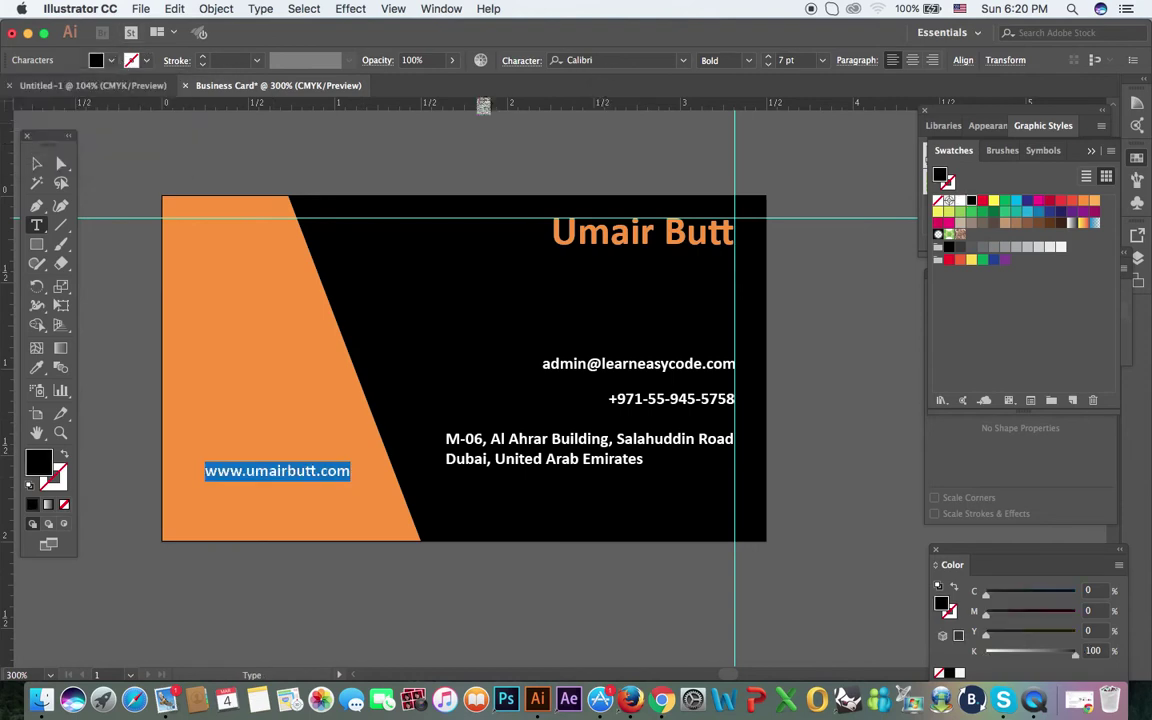
Step: Move the website text toward the bottom-left corner of the orange area
click(36, 163)
click(301, 571)
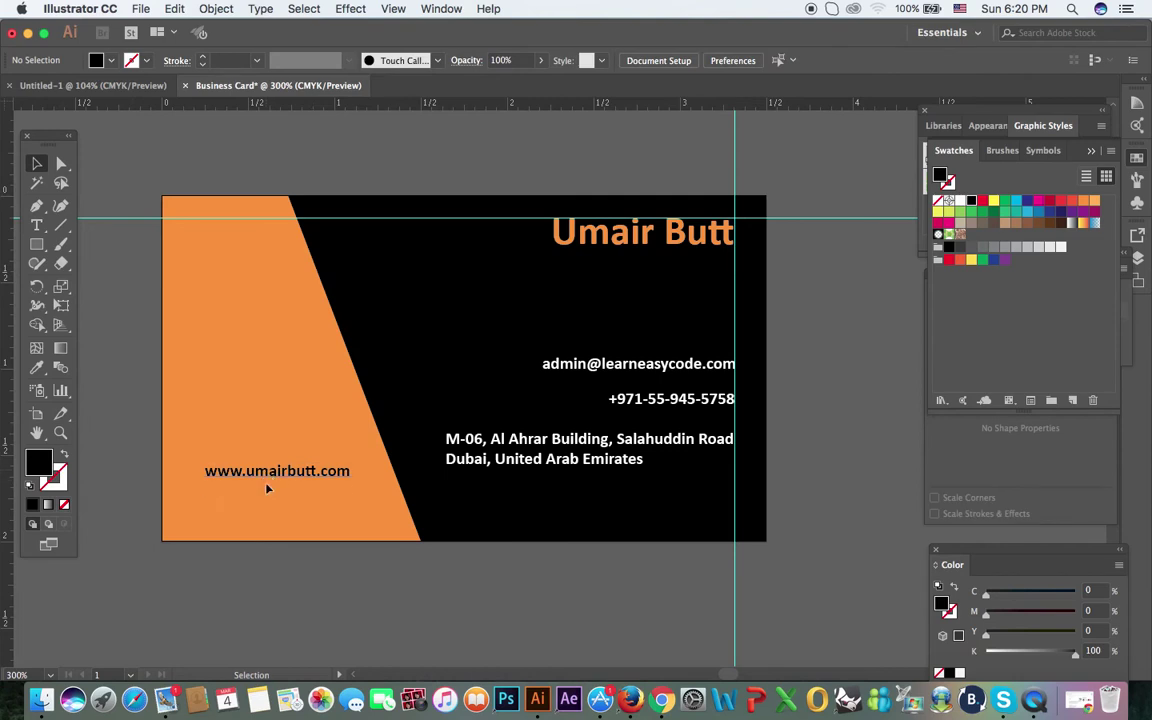
drag(266, 473, 253, 503)
click(290, 584)
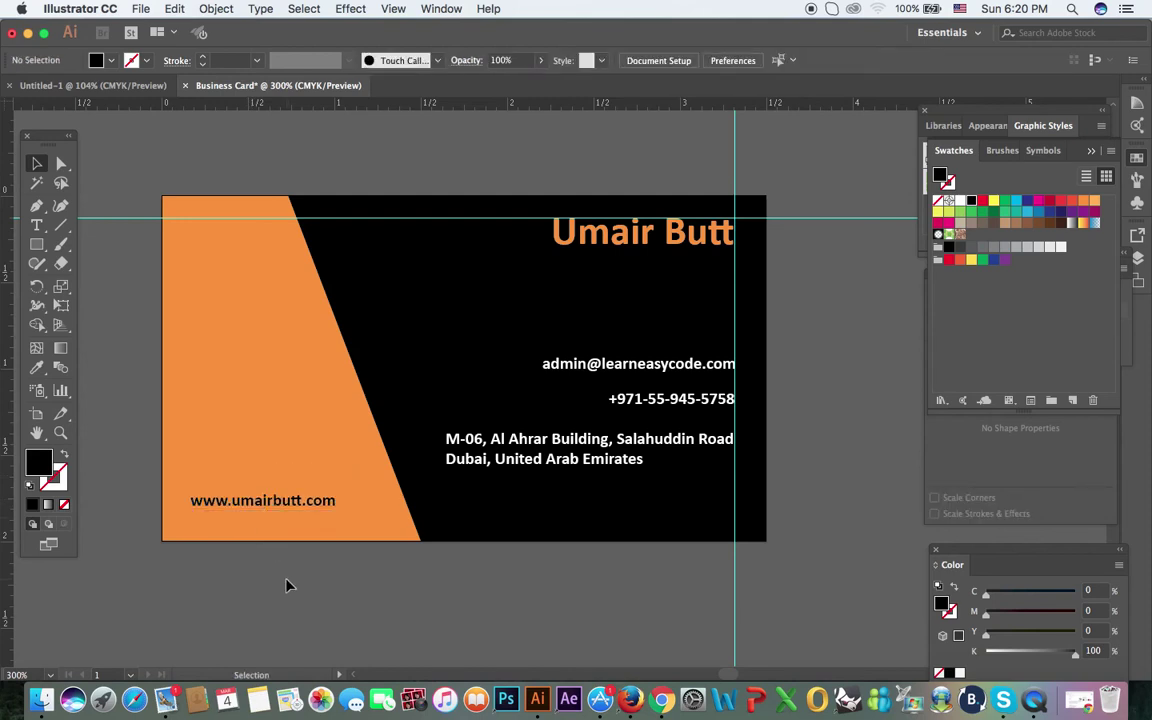
Step: Put the address above the e-mail line, then lower phone, e-mail and address into a tight stack
click(620, 448)
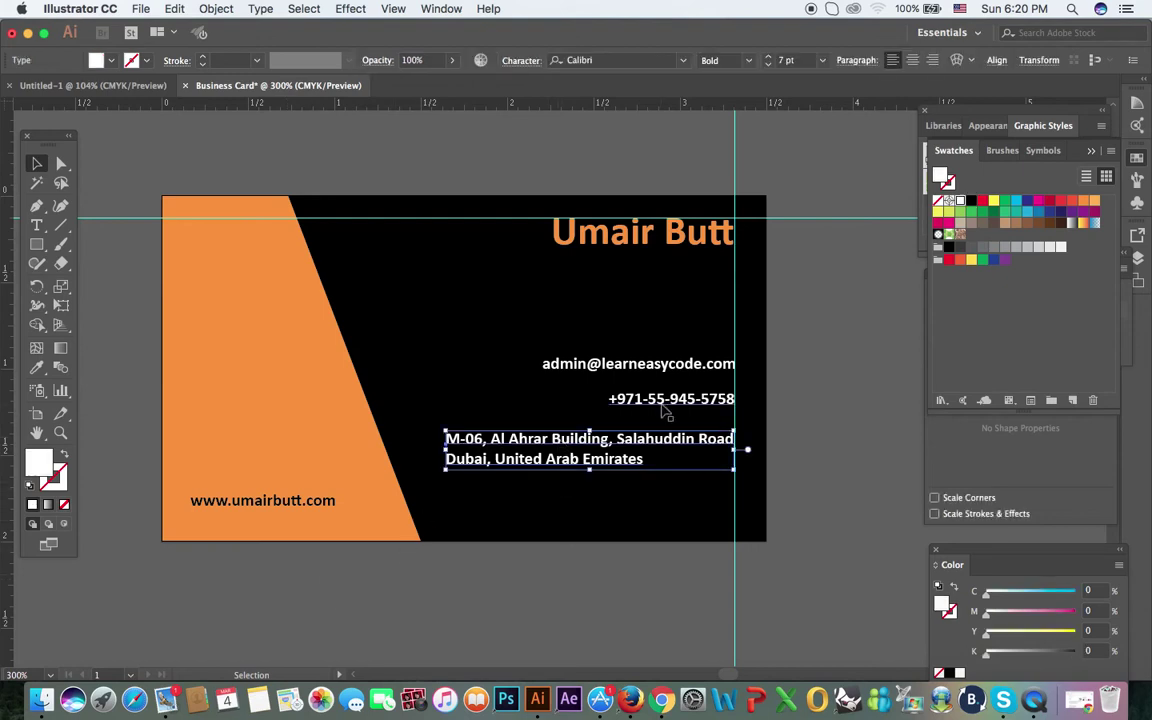
shift+click(665, 400)
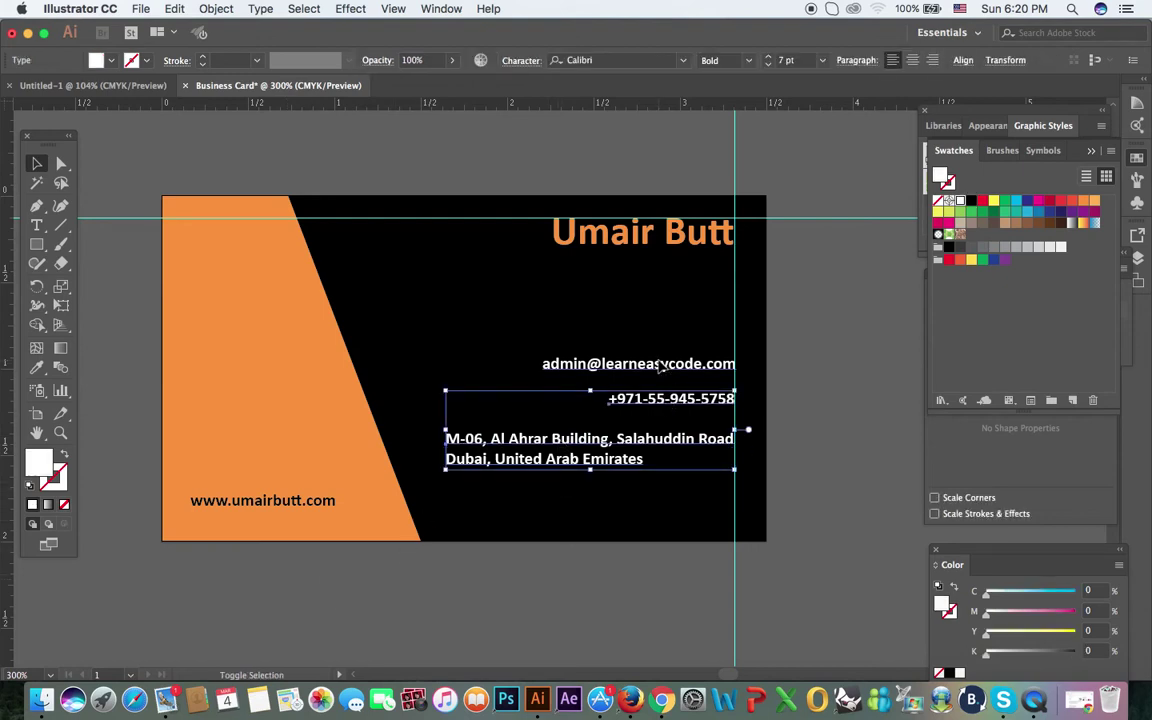
shift+click(658, 366)
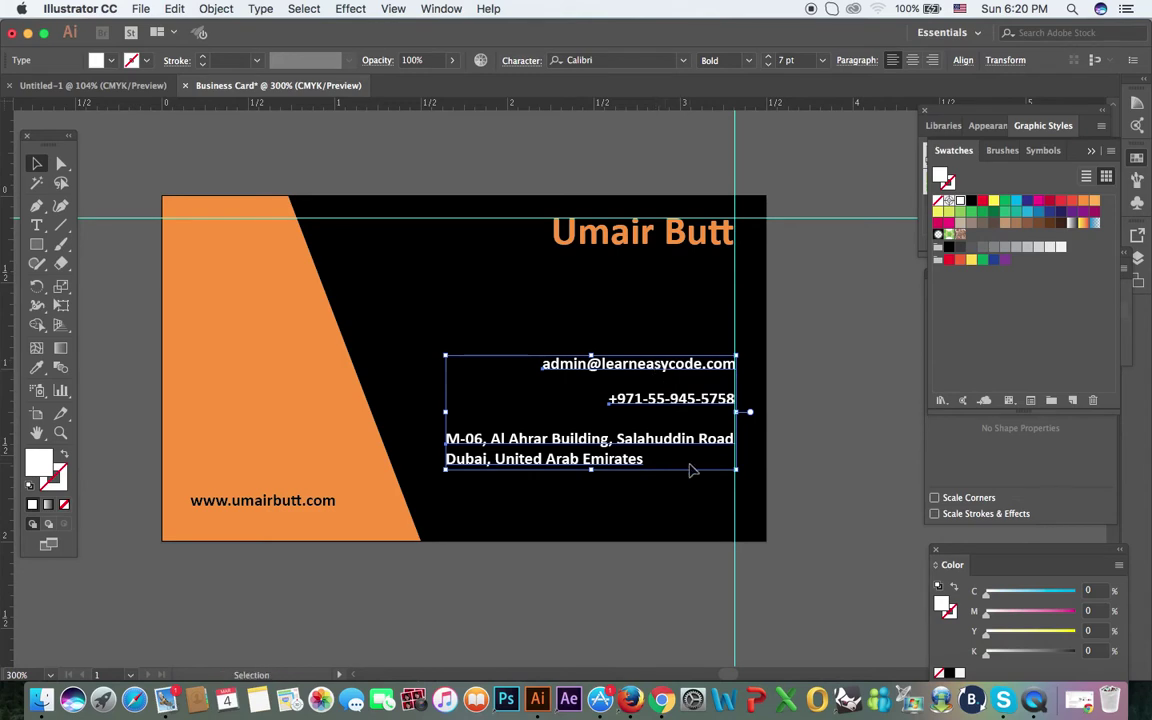
click(648, 505)
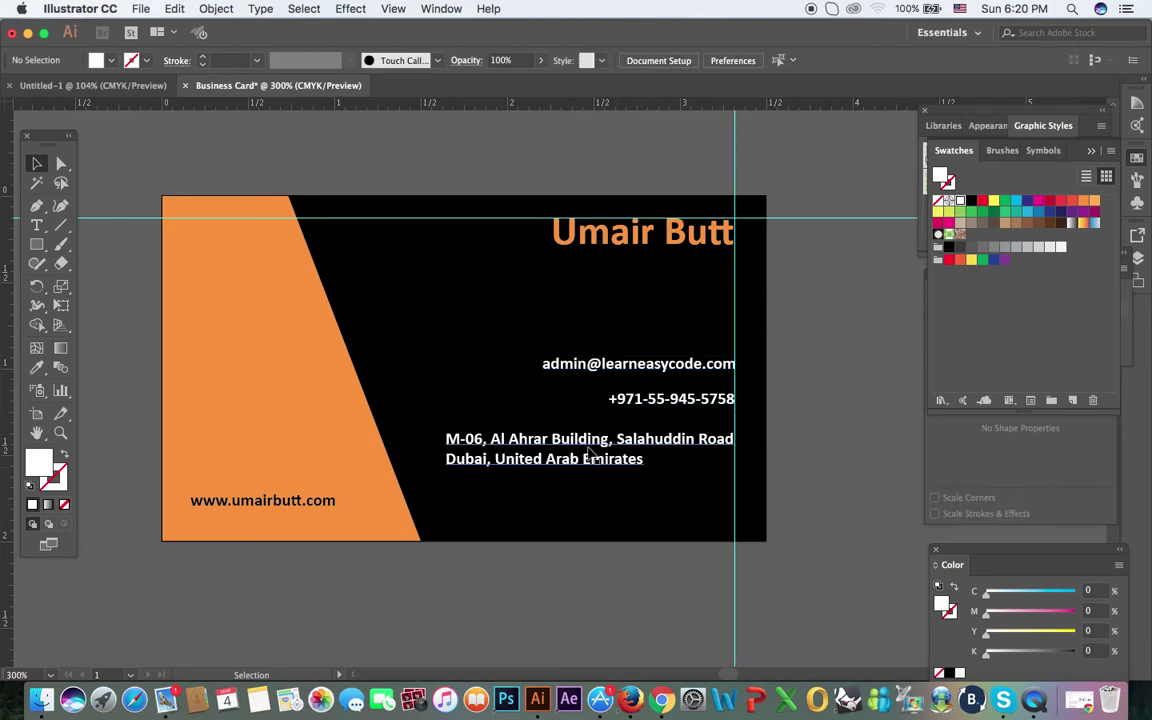
drag(592, 456, 592, 337)
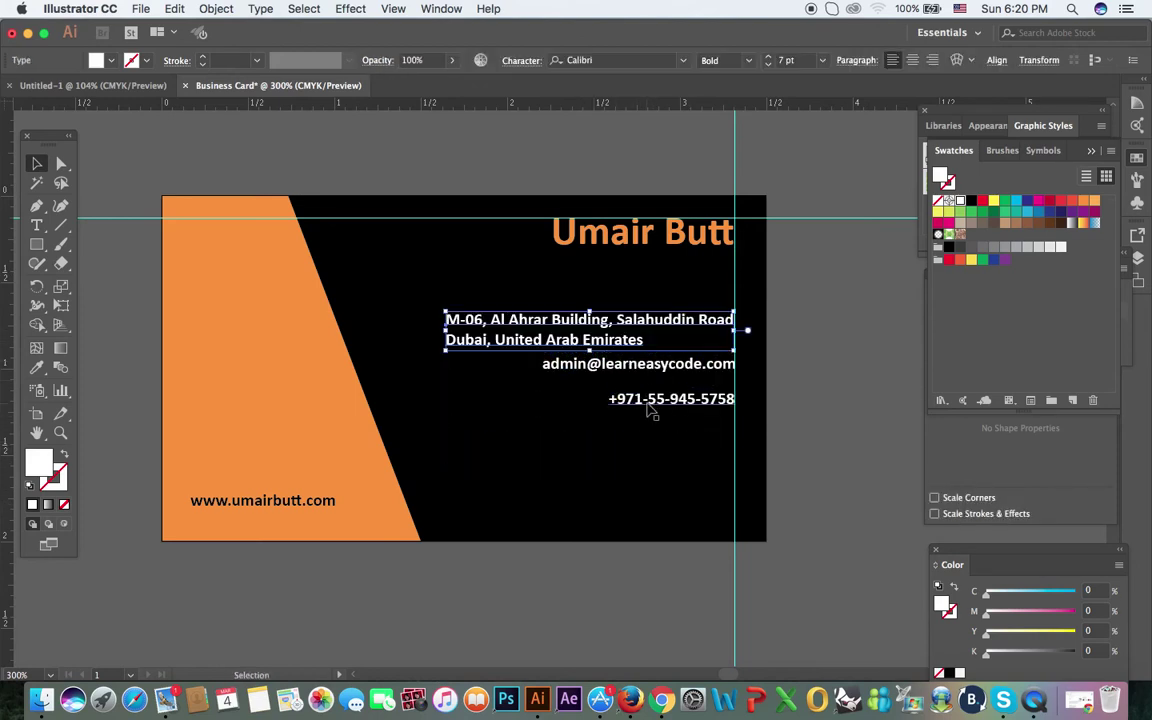
drag(648, 410, 652, 462)
drag(660, 370, 660, 422)
drag(637, 341, 638, 385)
click(828, 402)
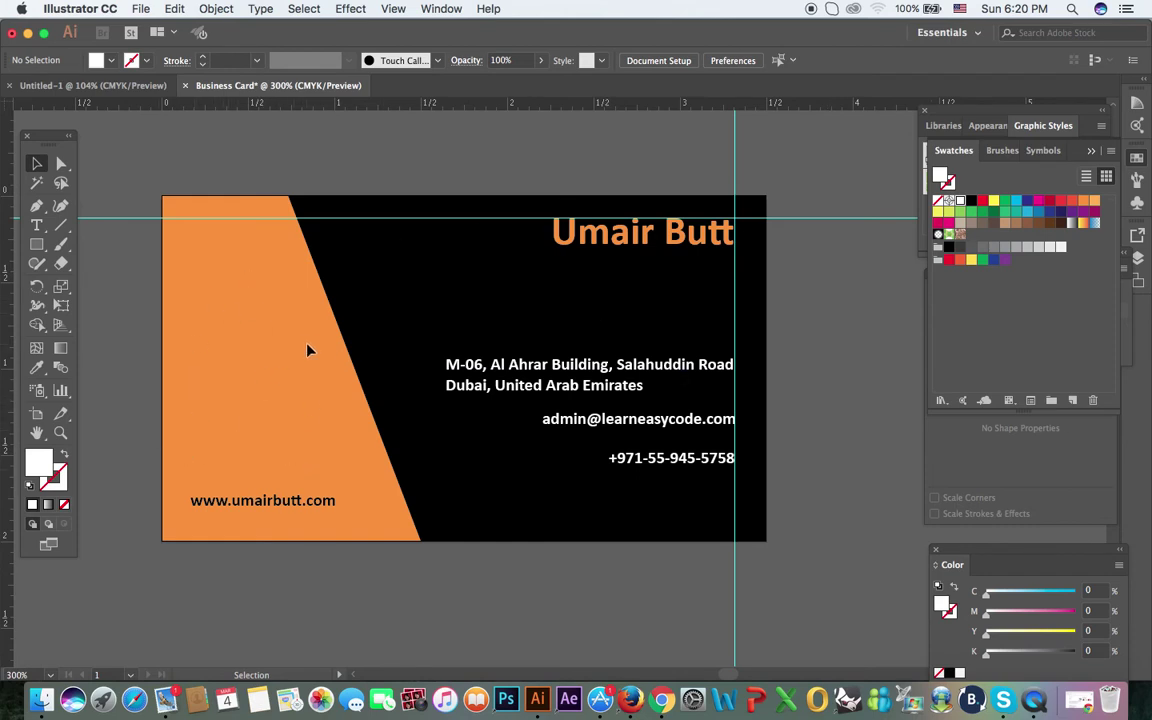
Step: Draw a white circle with the Ellipse tool and move it onto the orange area above the website
click(37, 245)
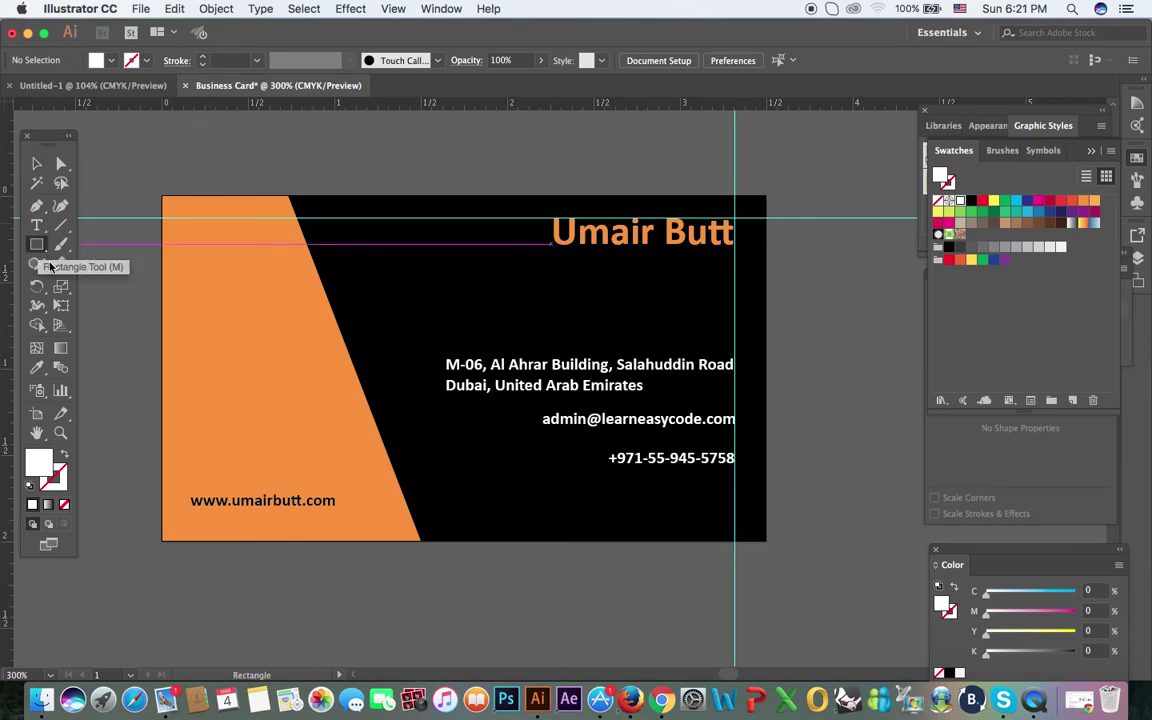
drag(37, 245, 95, 283)
drag(107, 141, 181, 213)
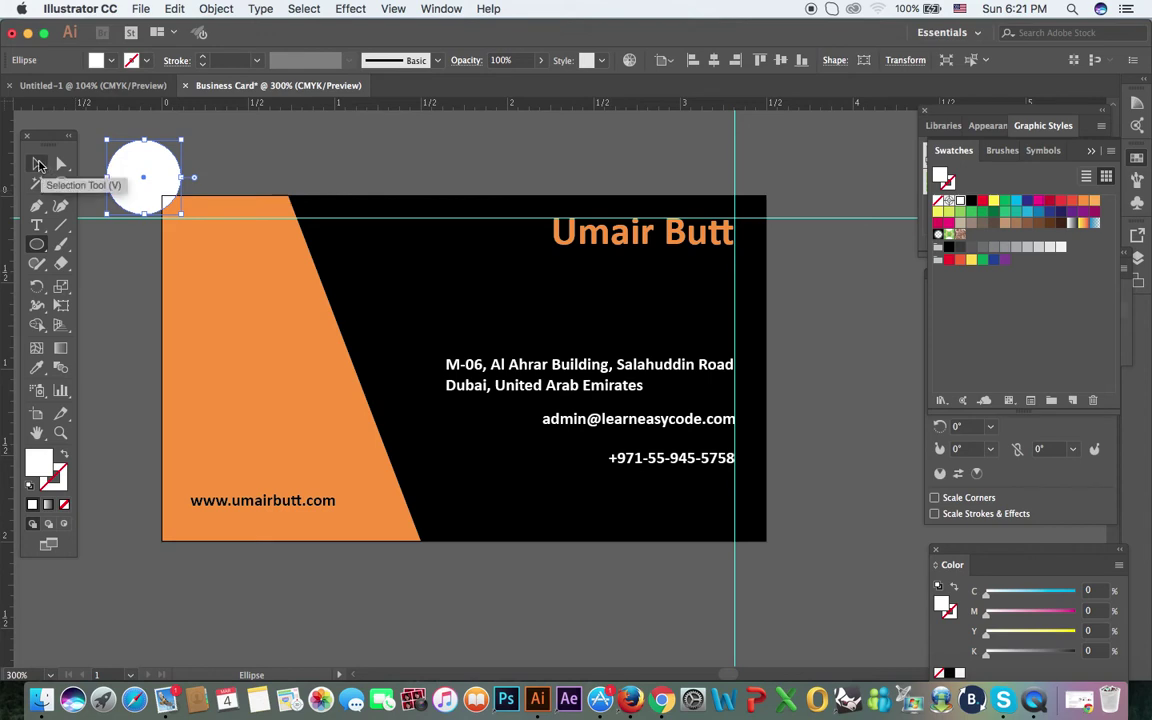
click(38, 165)
drag(137, 195, 252, 440)
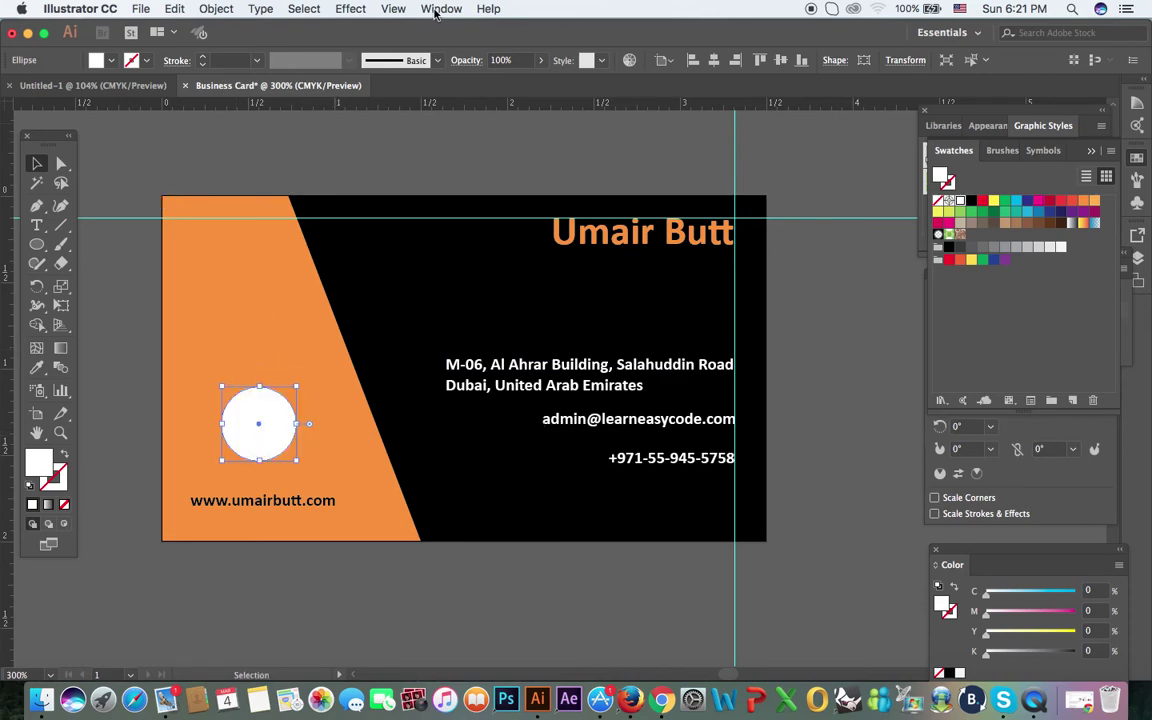
Step: Open the Symbols panel, dock the Logo Elements library beside it, and drop a Planet symbol onto the card
click(435, 12)
scroll(578, 600, down, 3)
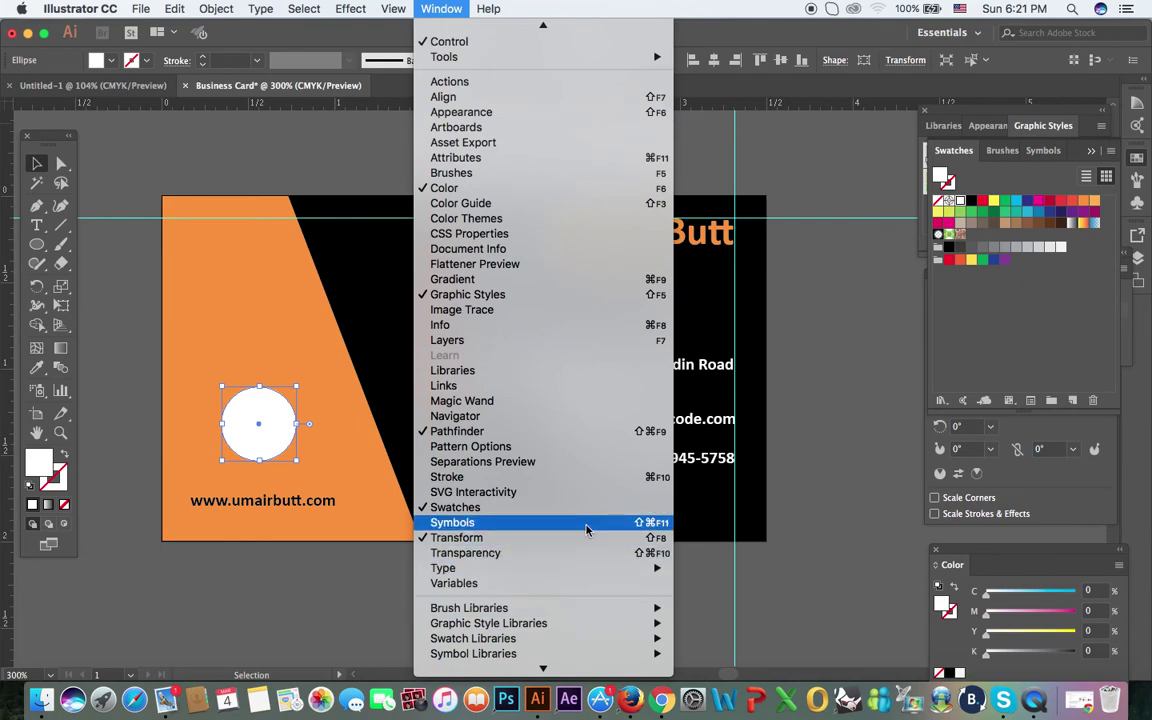
click(586, 528)
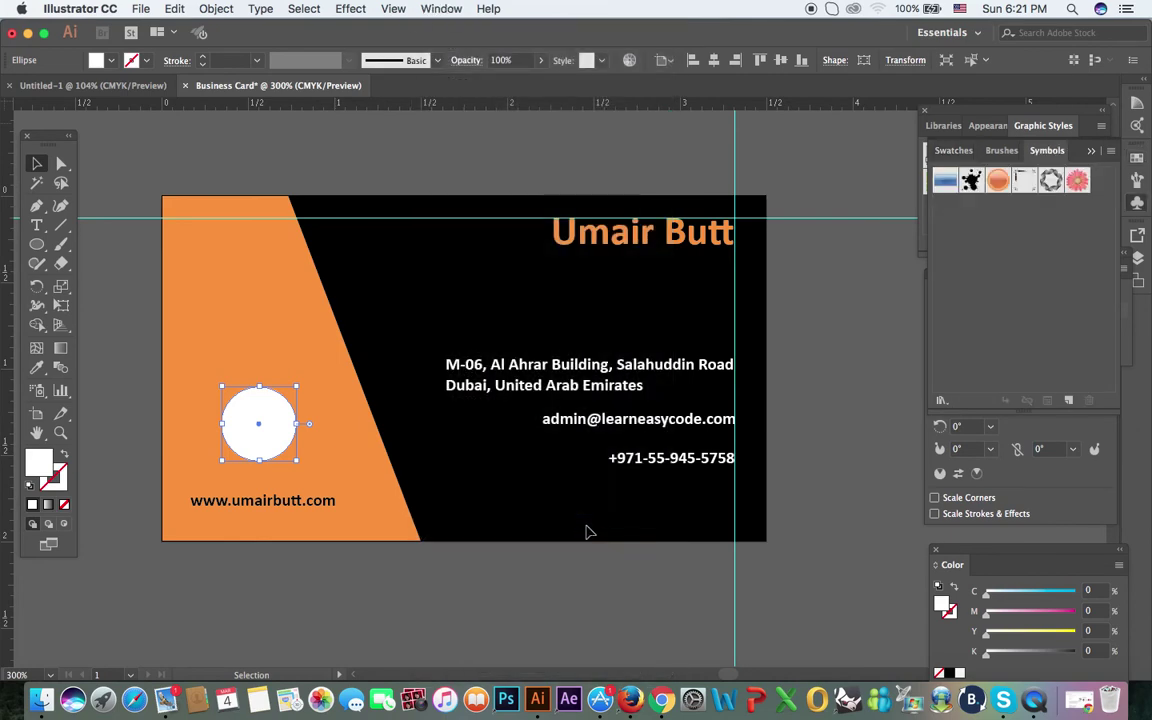
click(1110, 150)
mouse_move(1027, 455)
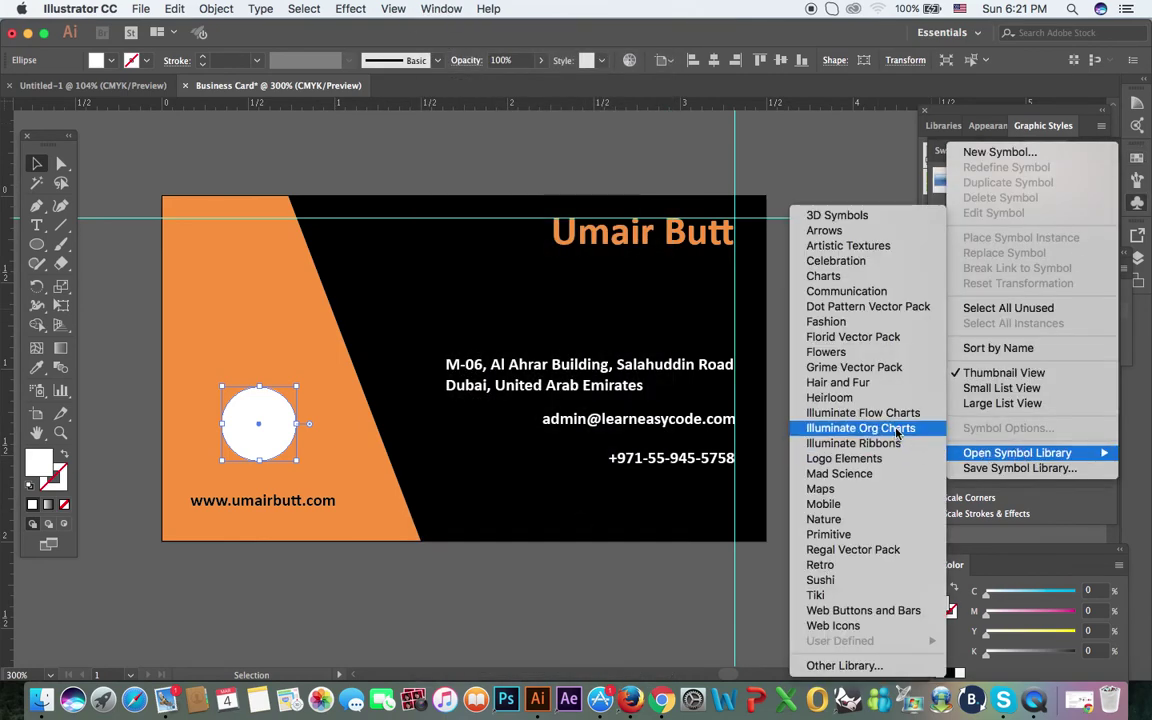
click(884, 460)
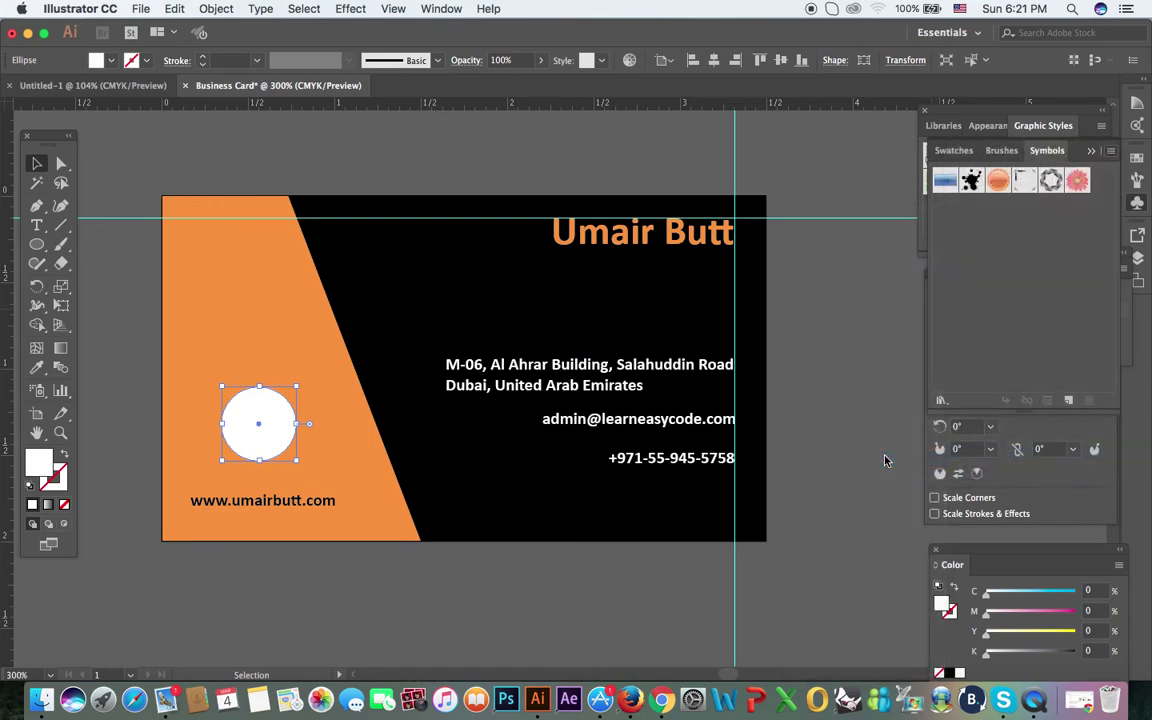
drag(609, 319, 991, 312)
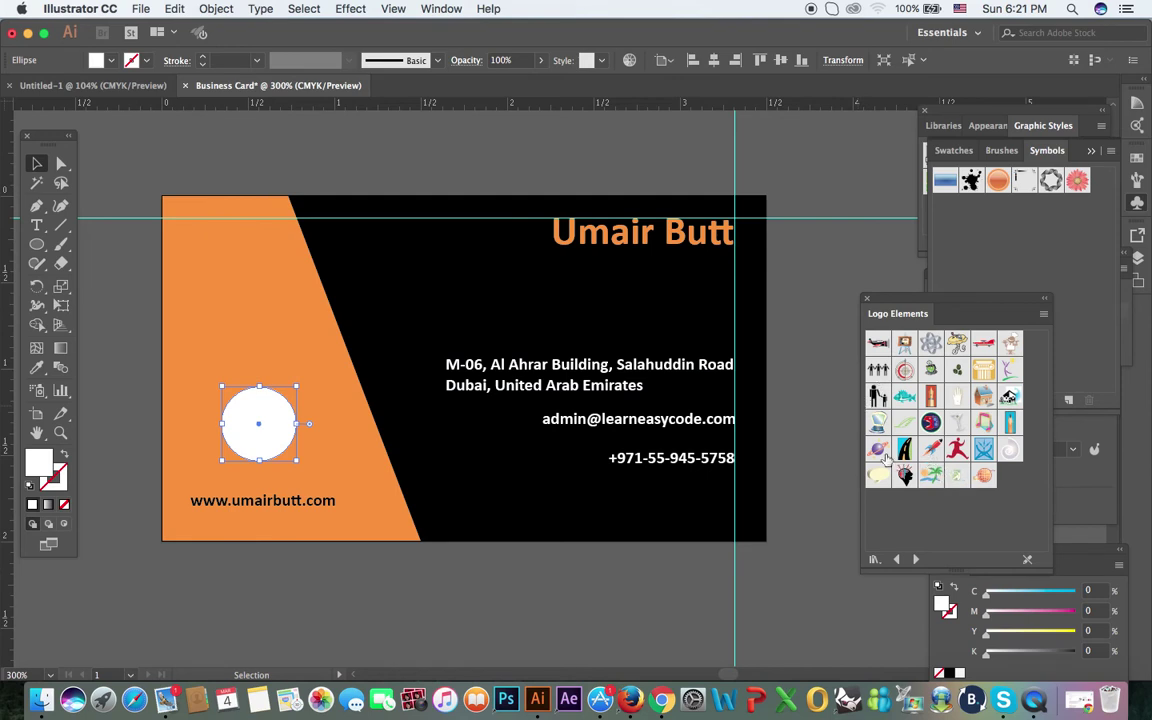
click(878, 450)
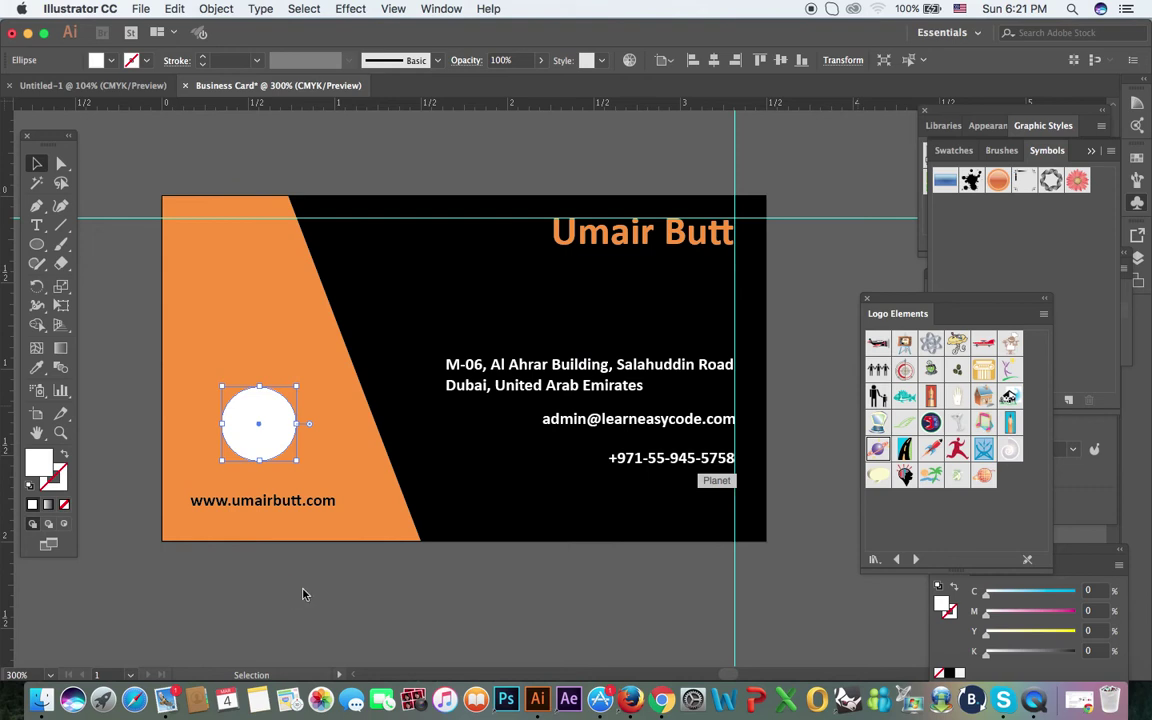
drag(304, 594, 282, 567)
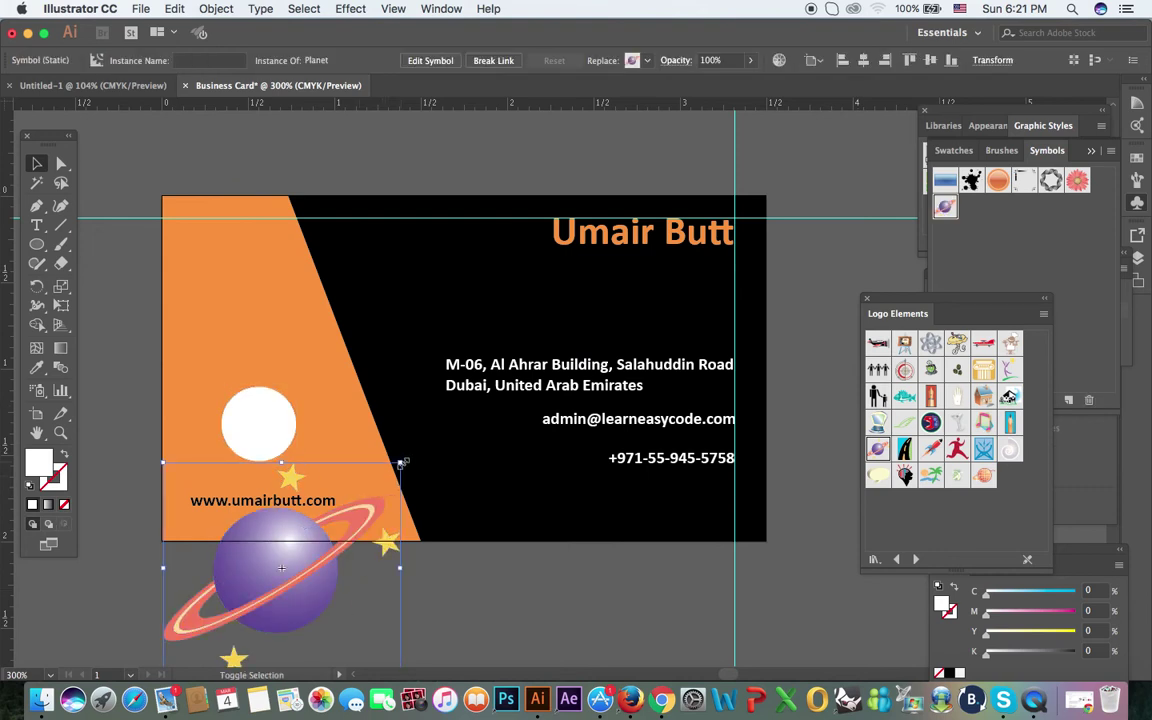
Step: Shrink the Planet symbol into the white circle, enlarge the circle slightly, and zoom out to the card
drag(403, 462, 293, 397)
click(295, 580)
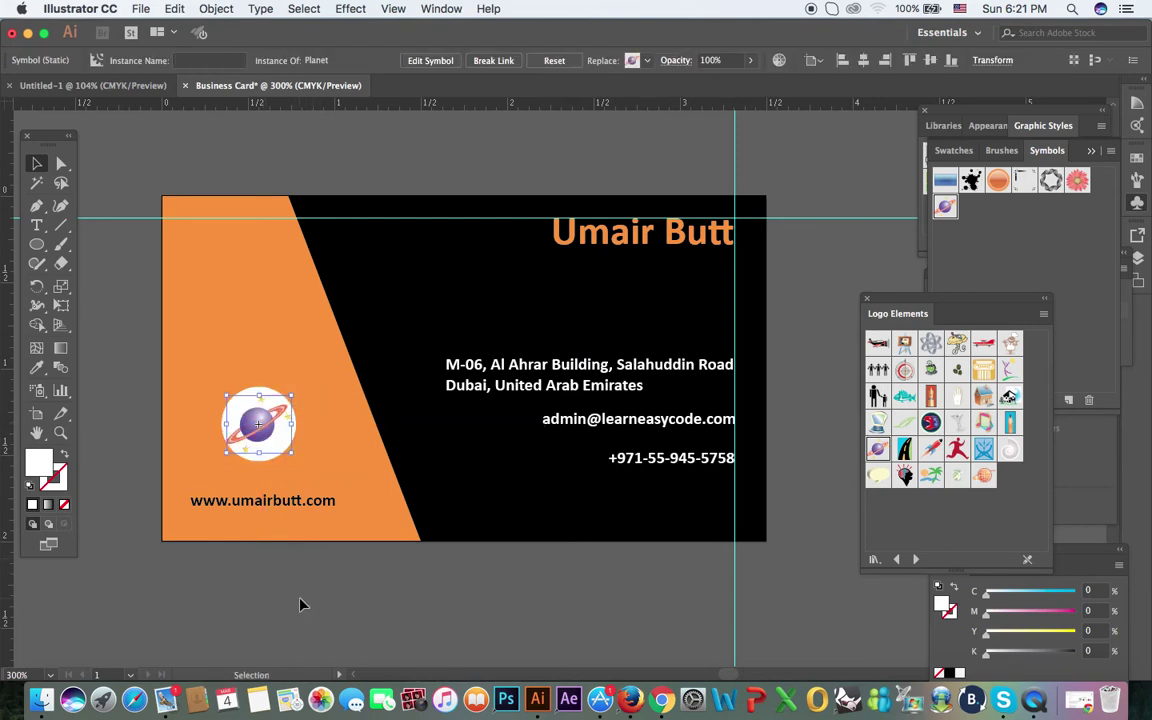
click(302, 606)
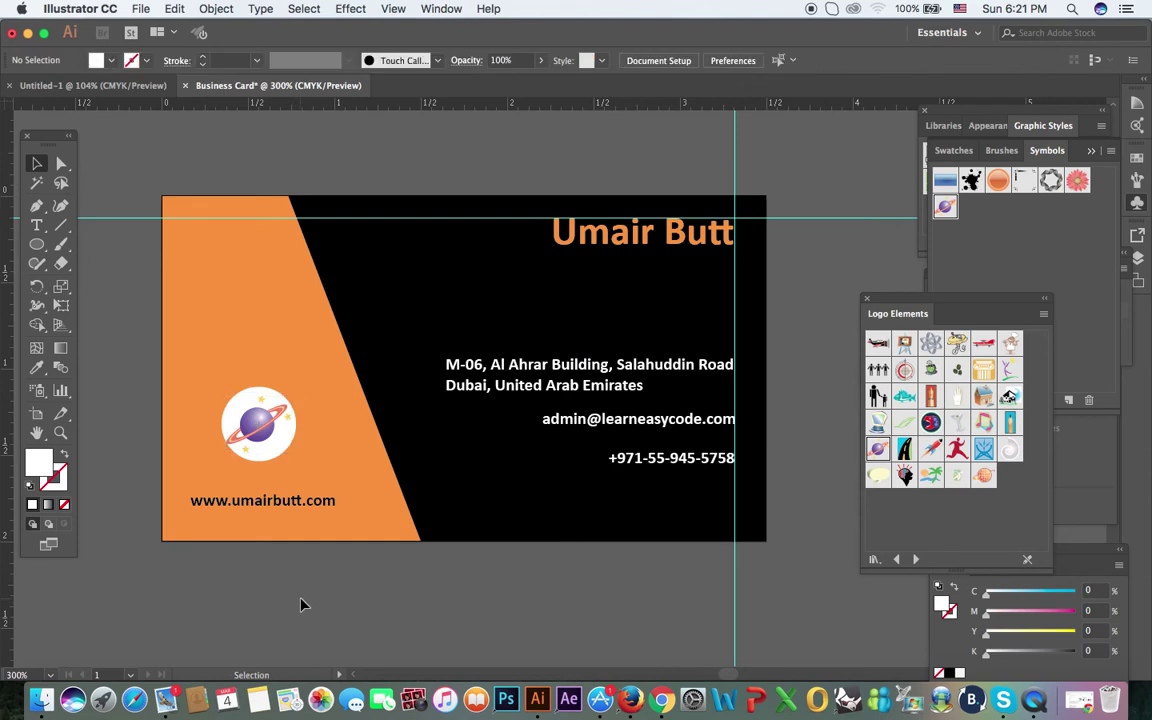
click(277, 452)
drag(300, 464, 303, 467)
click(350, 596)
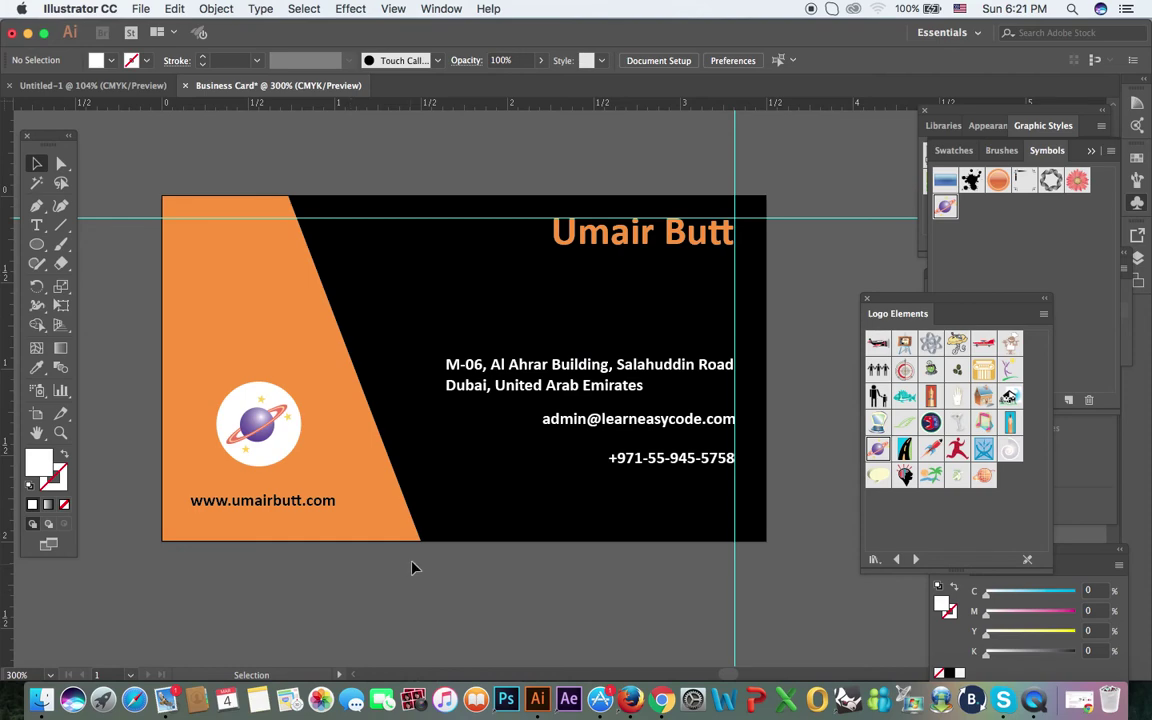
key(super+minus)
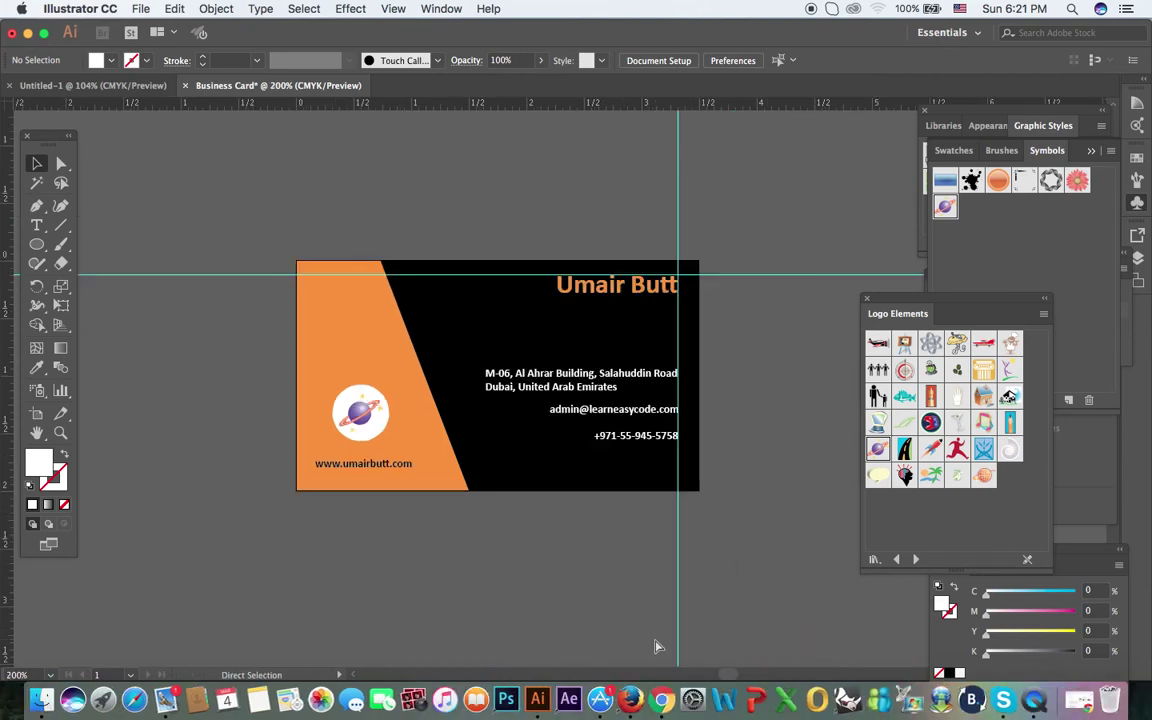
drag(558, 542, 437, 473)
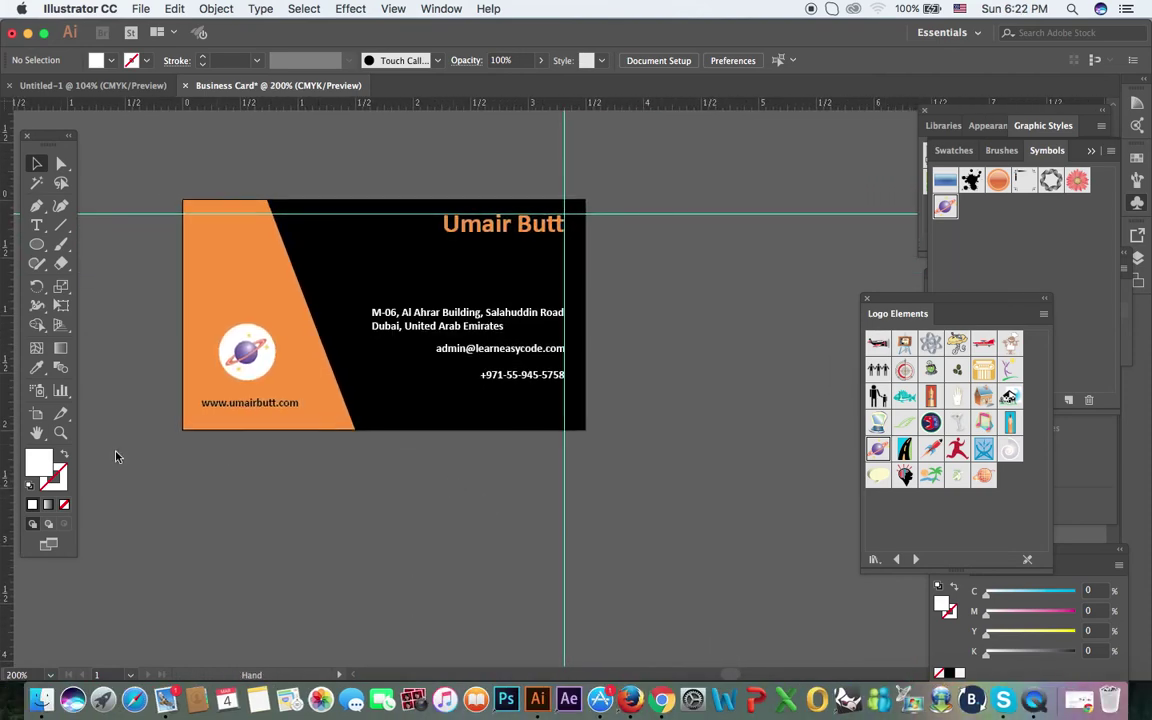
Step: Add a second artboard to the right of the front card with the Artboard tool
click(38, 415)
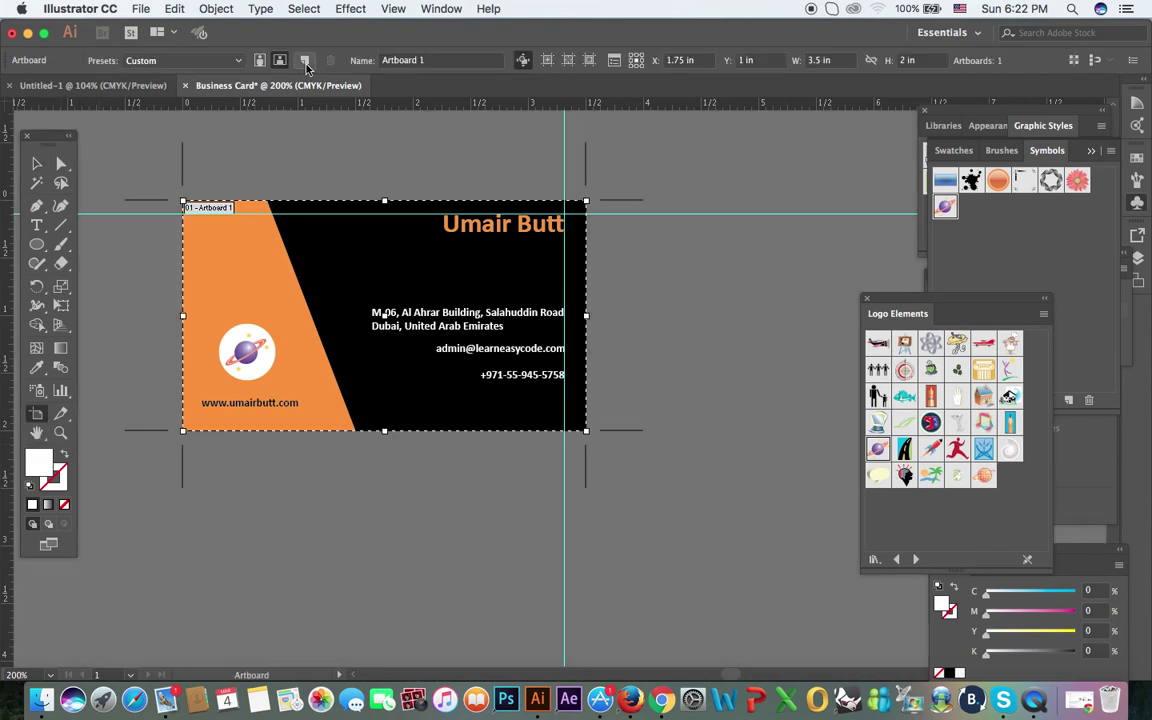
click(305, 60)
drag(602, 171, 452, 170)
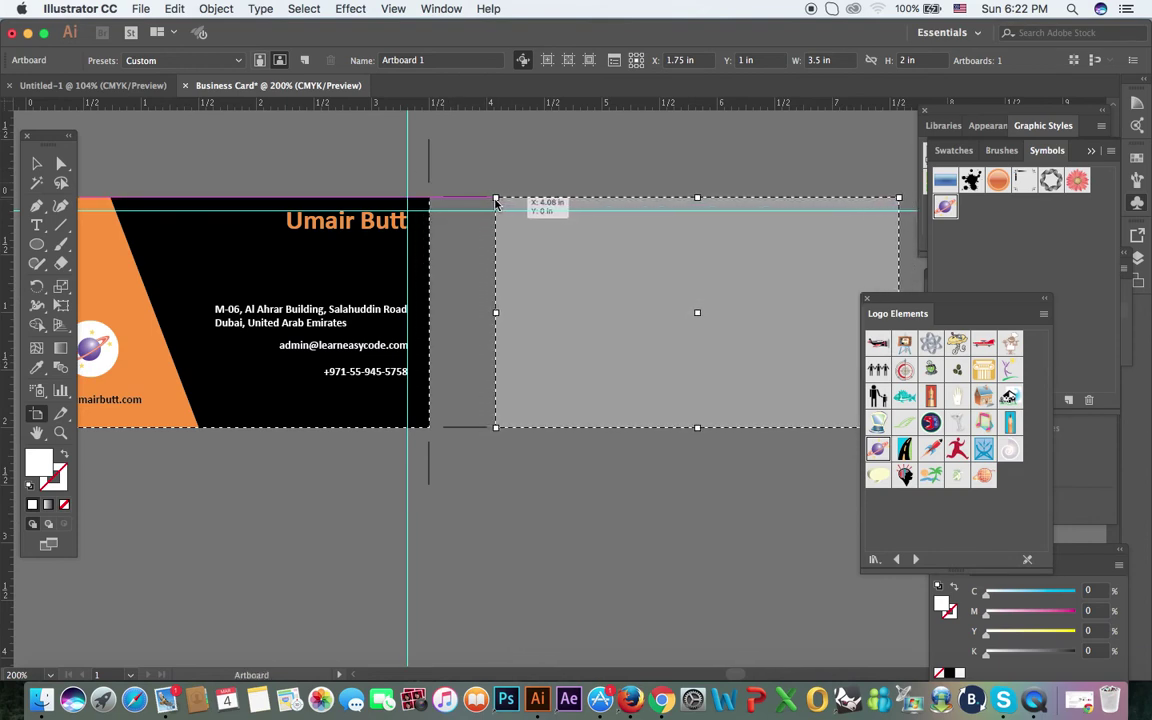
click(495, 200)
key(Escape)
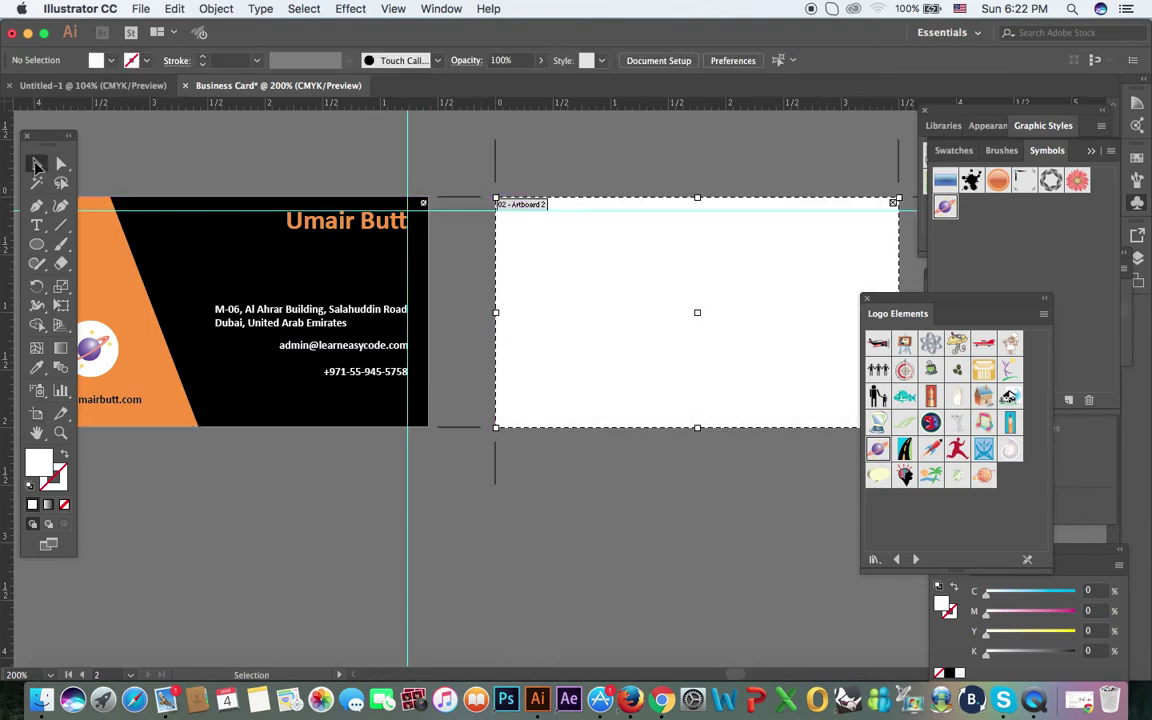
Step: Reset the Essentials workspace, docking the tools and closing the Logo Elements and Libraries panels
drag(22, 137, 5, 112)
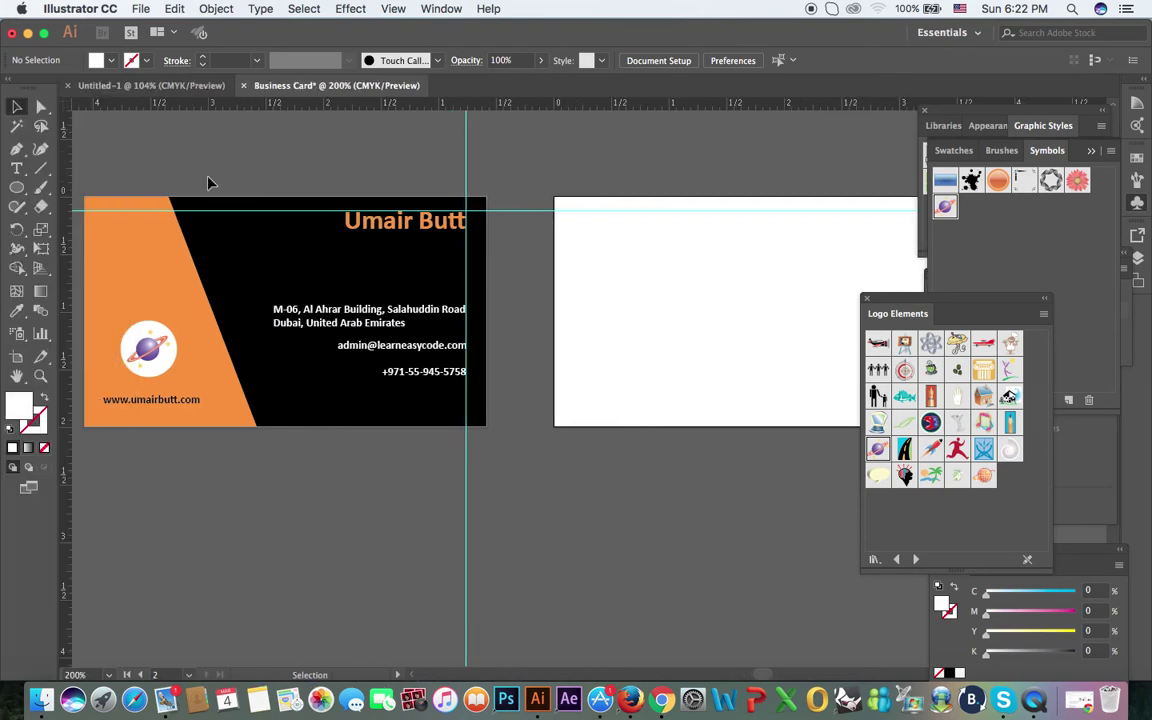
click(1045, 300)
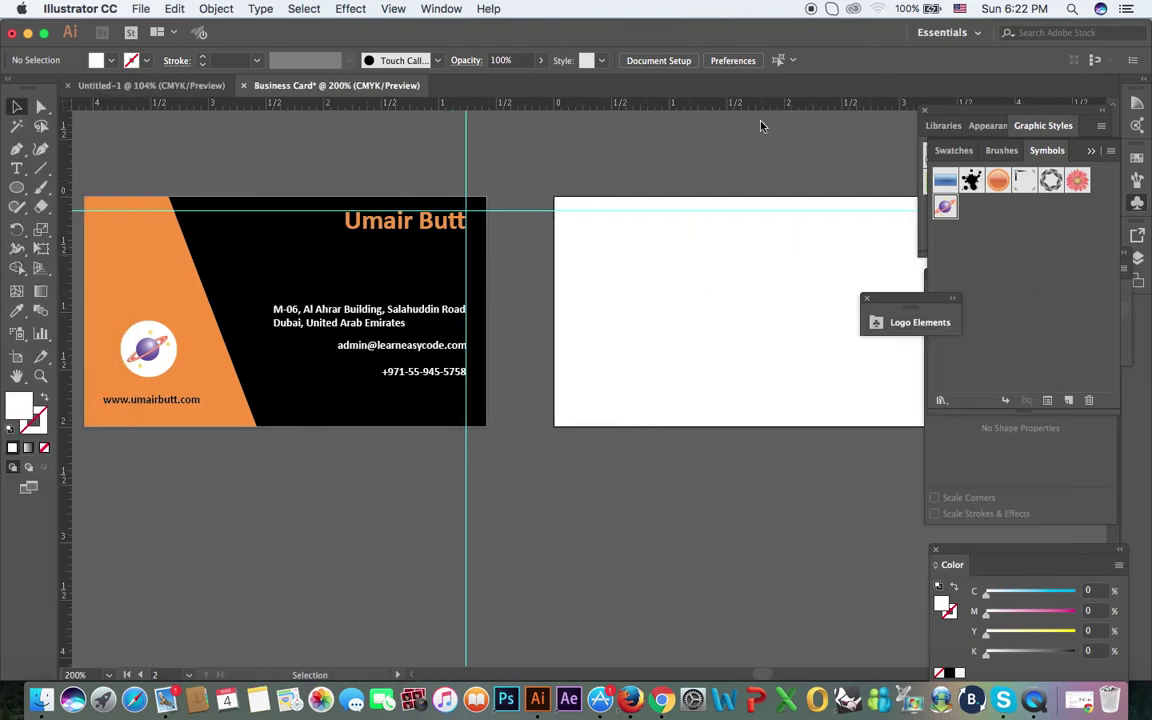
click(945, 32)
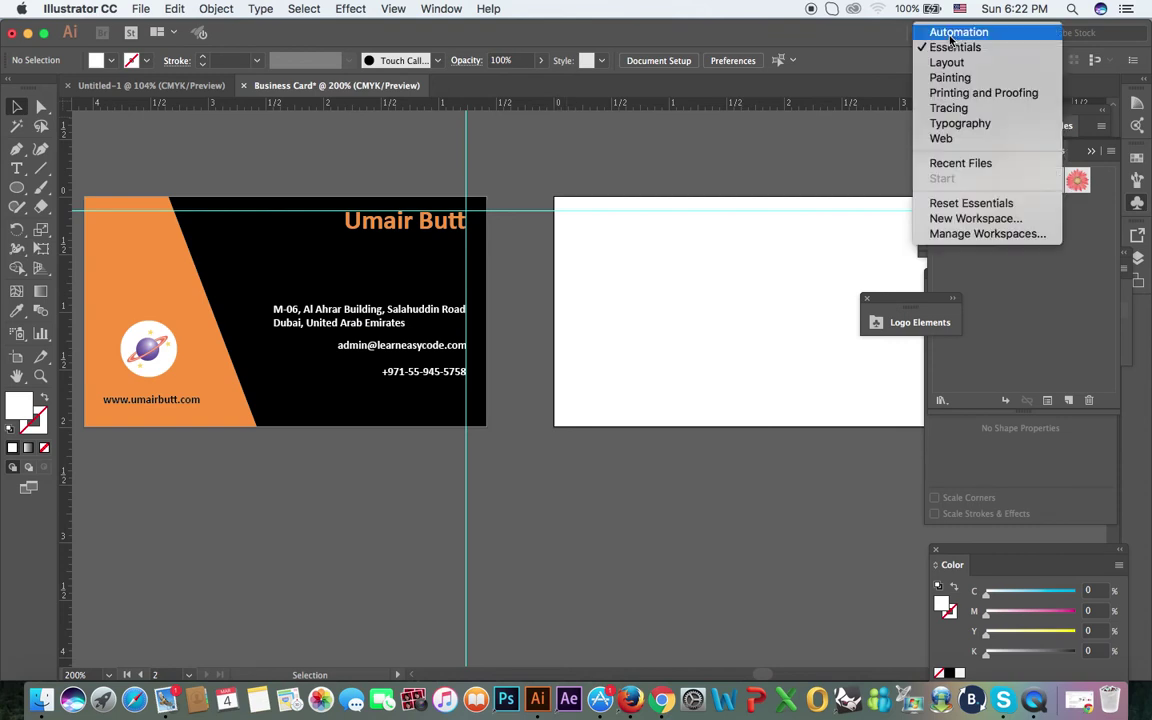
click(987, 206)
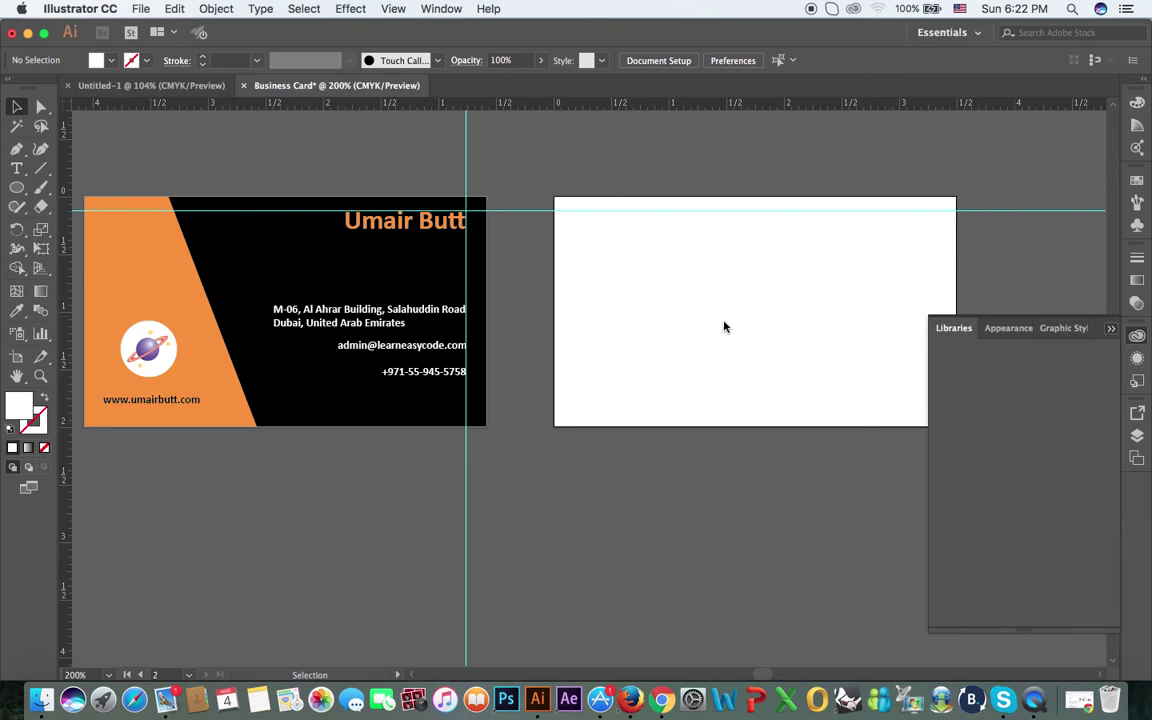
click(1111, 333)
scroll(1000, 330, up, 5)
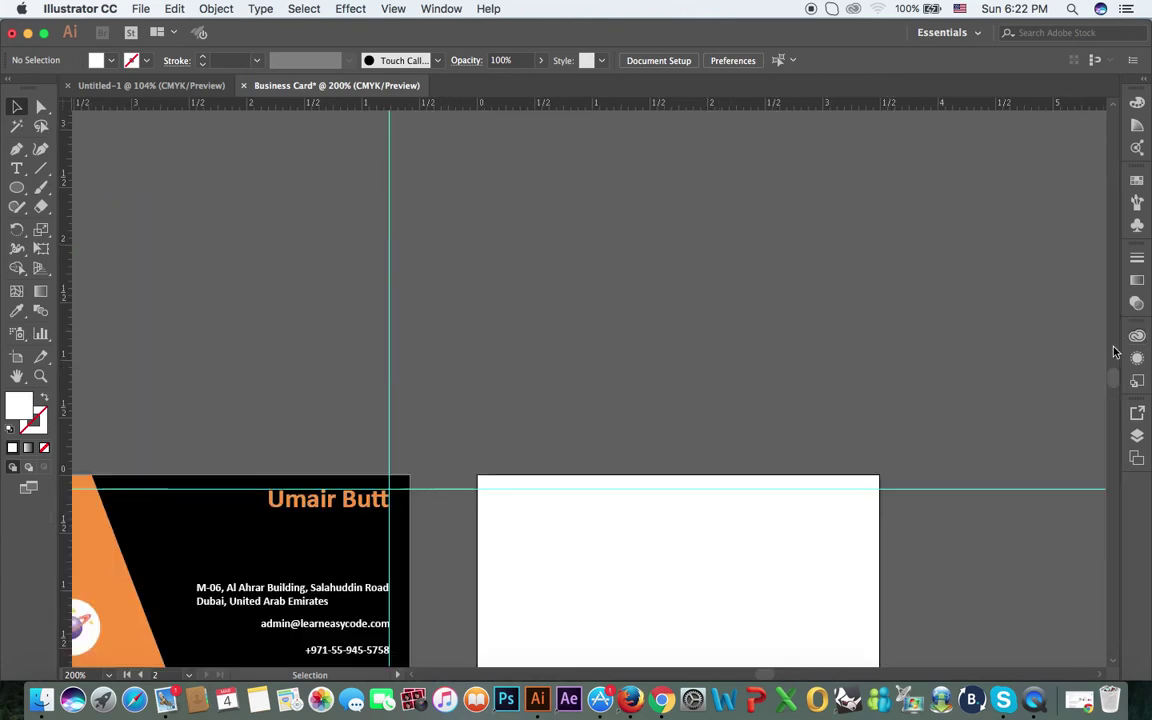
drag(720, 329, 851, 234)
scroll(167, 327, down, 2)
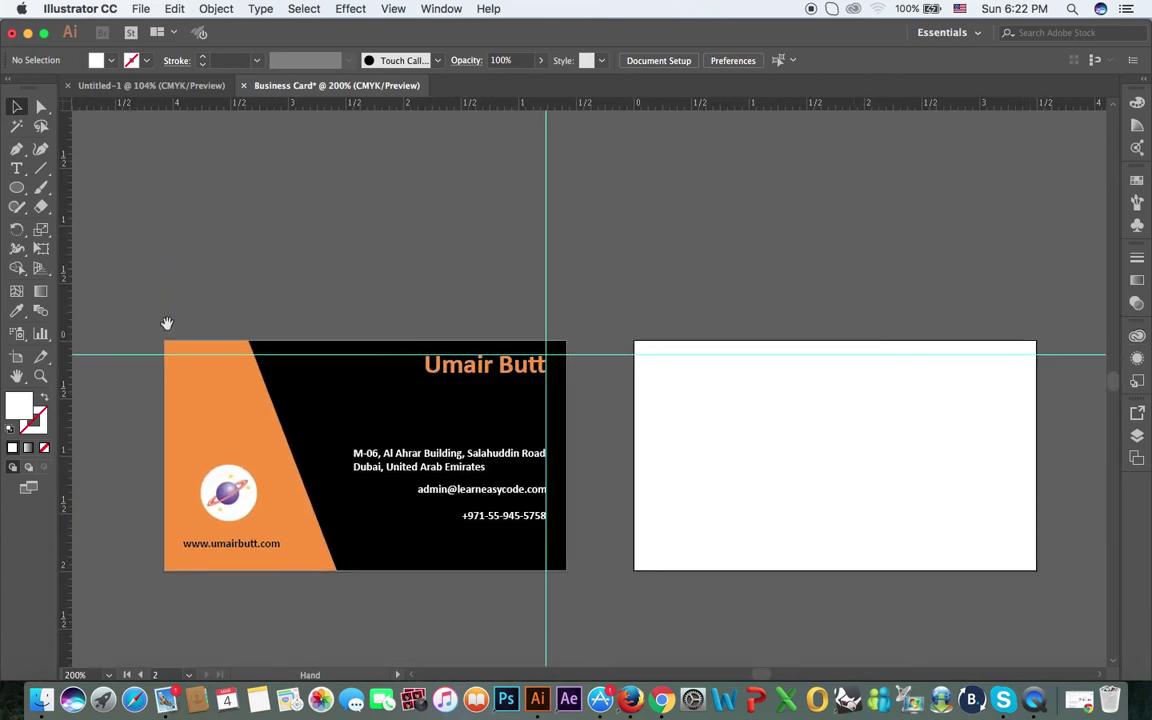
Step: Size Artboard 2 to 3.5 × 2 in, then return to selection with both cards in view
key(shift+o)
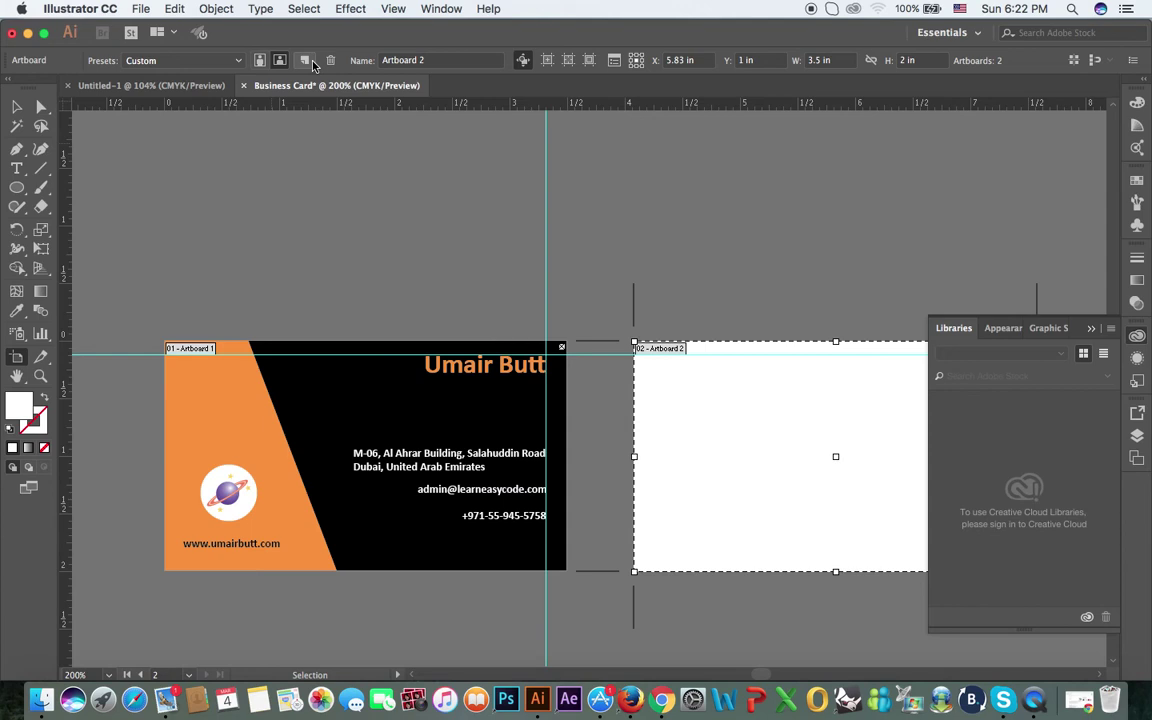
click(17, 106)
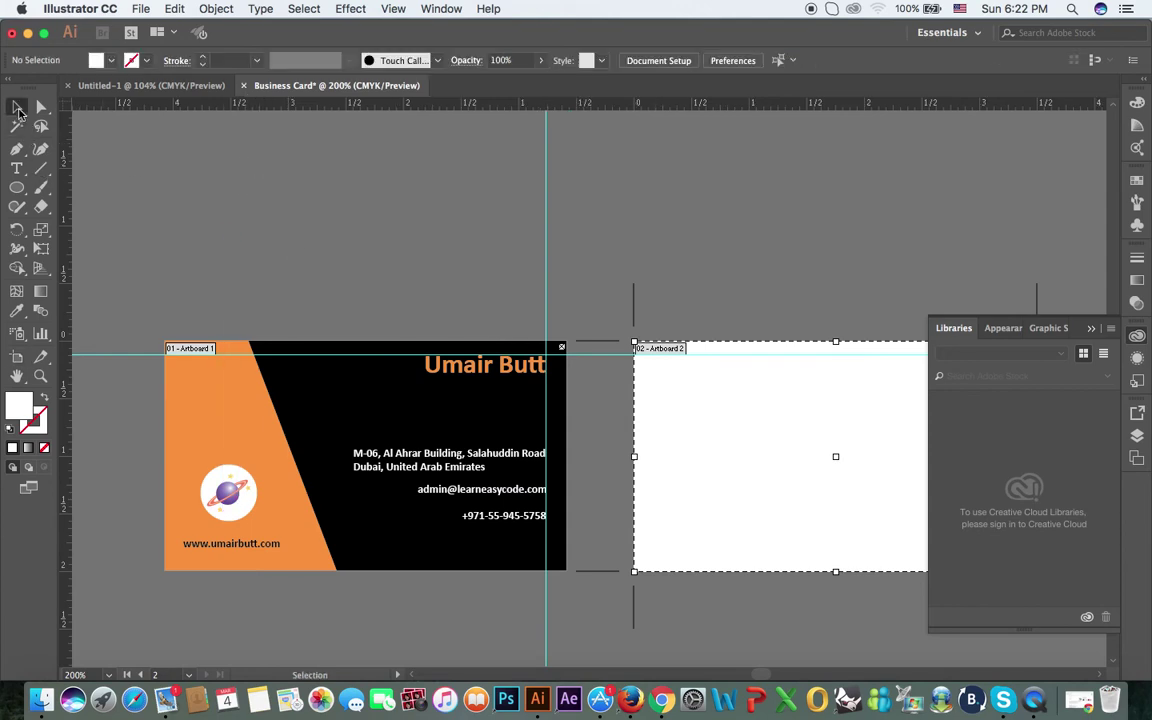
drag(630, 257, 592, 127)
click(550, 300)
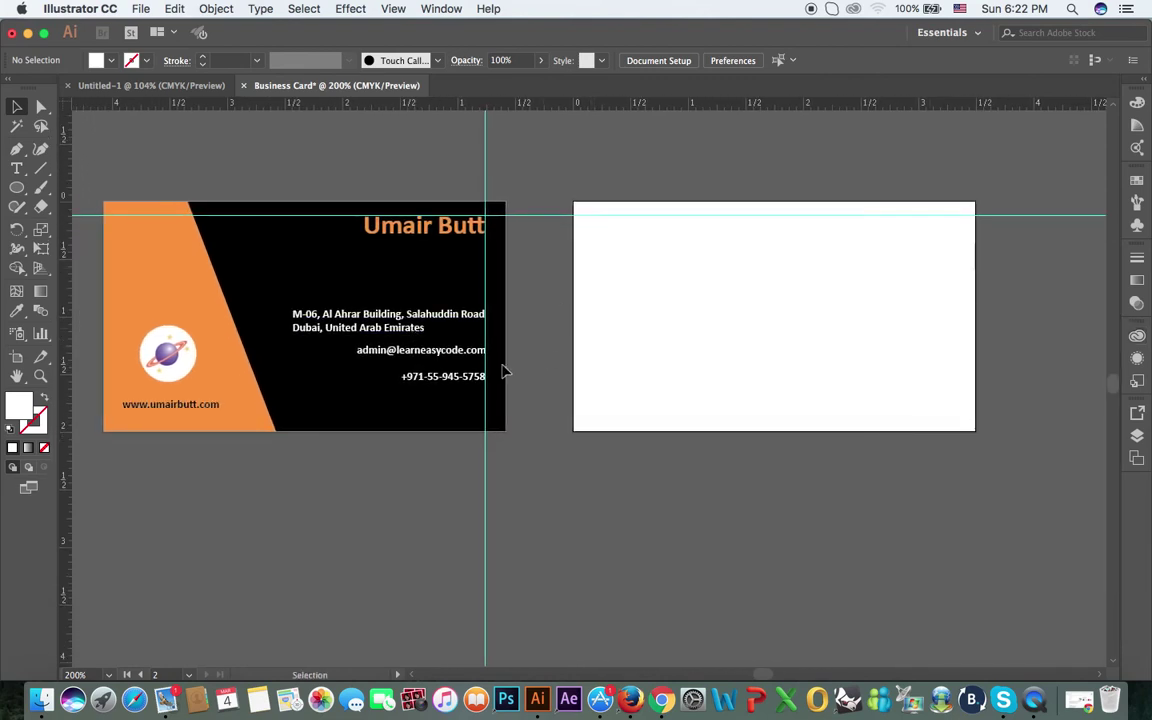
click(212, 332)
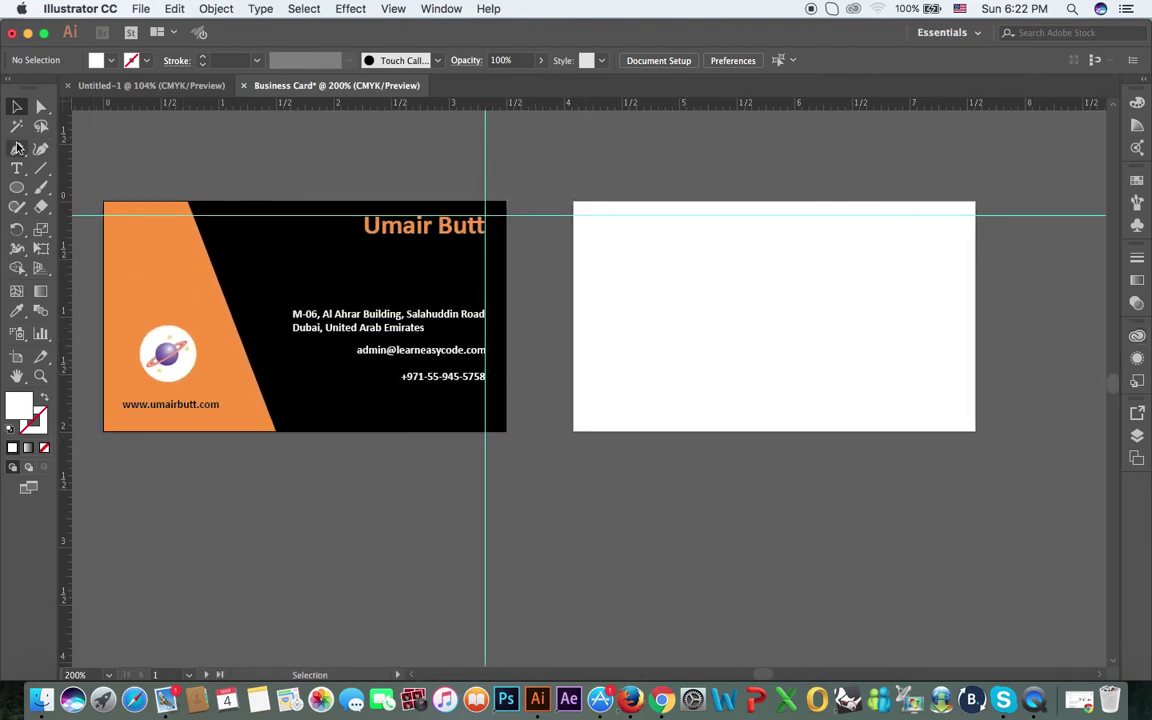
Step: Draw a rectangle spanning all of Artboard 2, fill it with the orange swatch, and deselect
drag(17, 187, 78, 190)
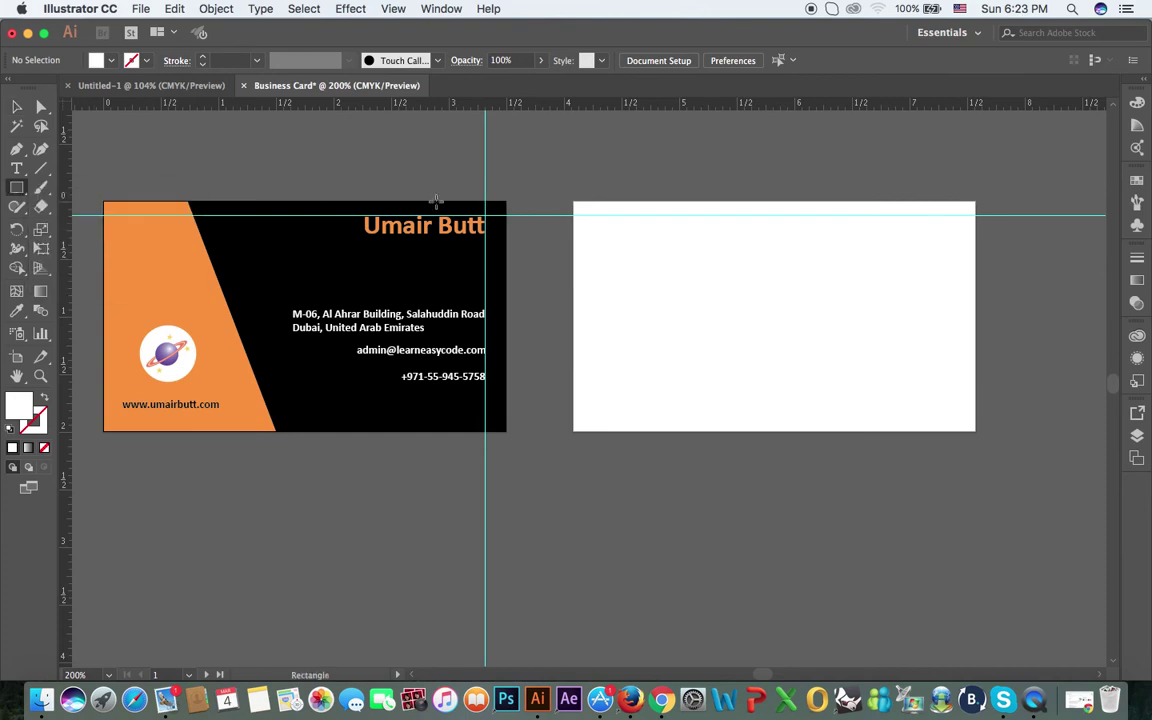
drag(574, 203, 977, 431)
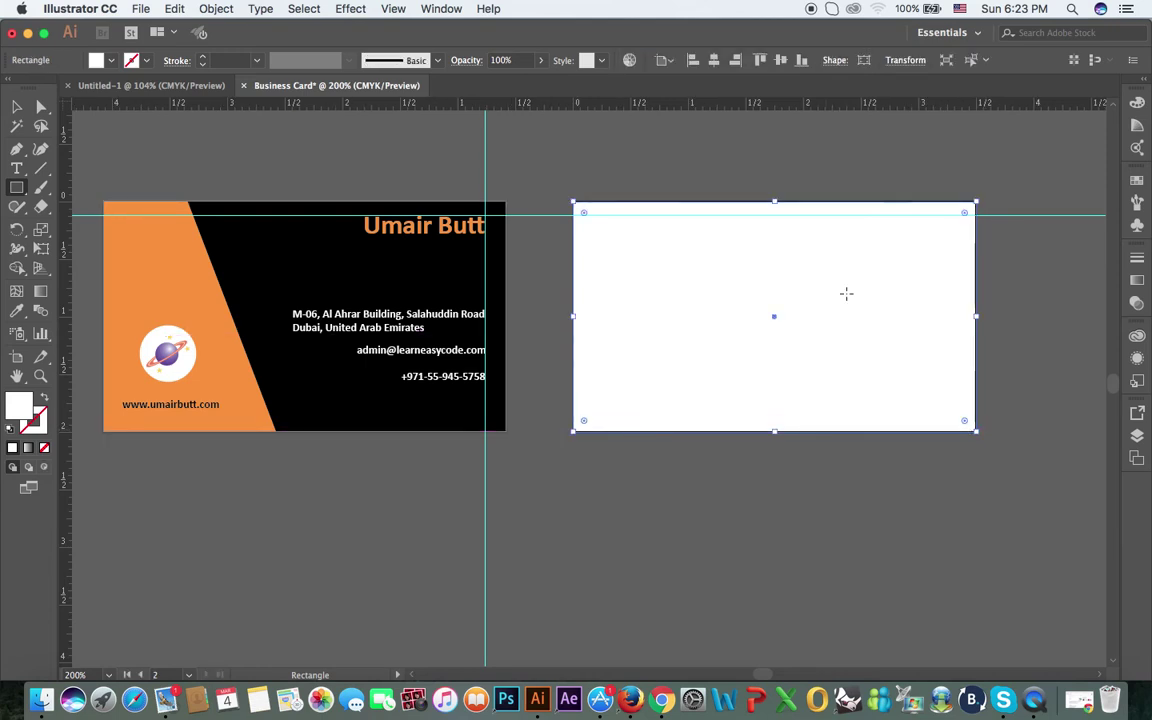
click(111, 60)
click(155, 88)
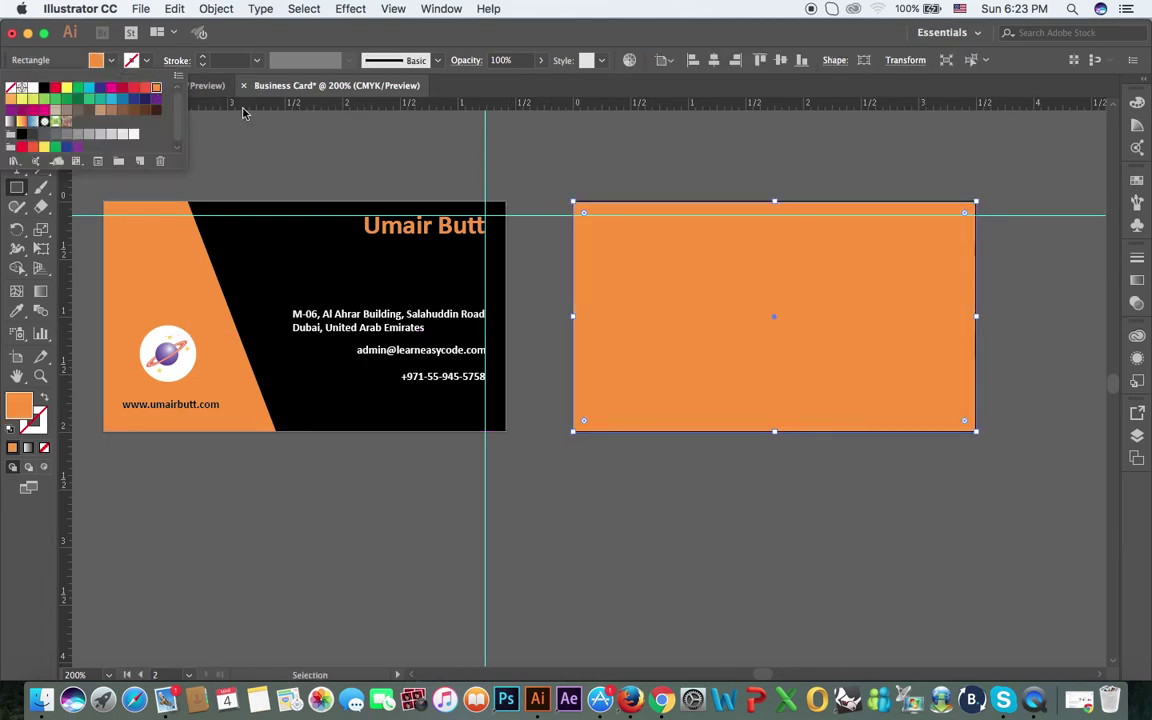
key(Escape)
key(v)
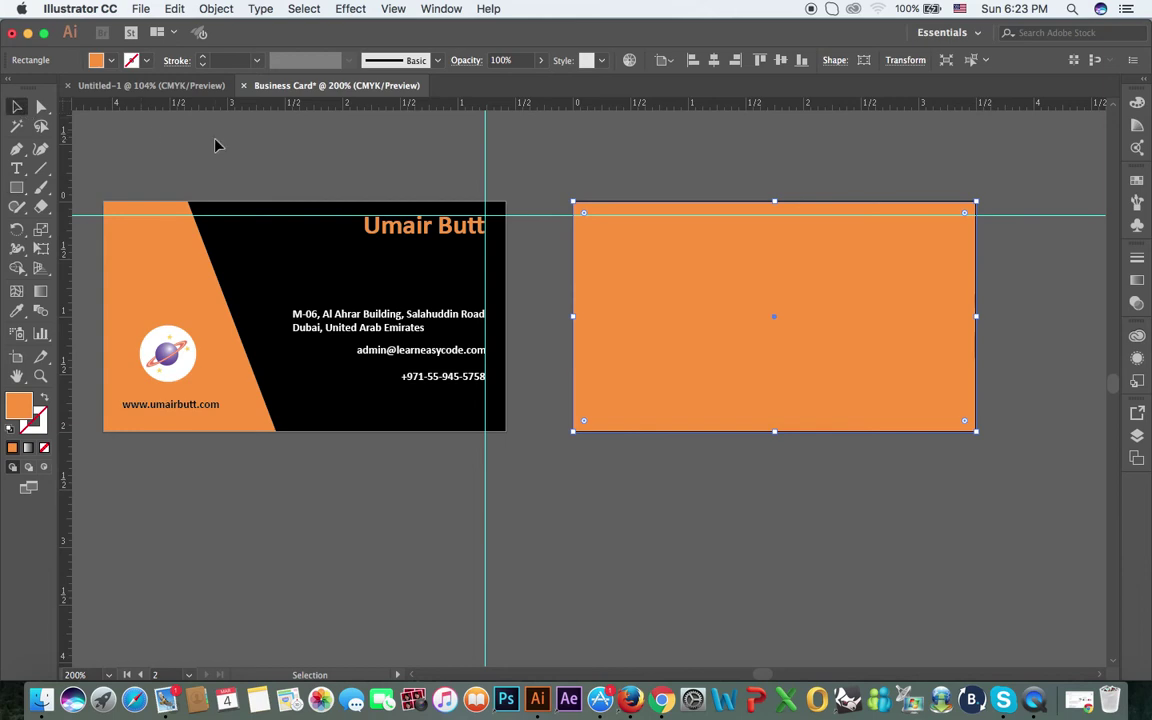
click(216, 144)
Step: Select the planet logo with its white circle and drag a copy onto the back card
click(165, 336)
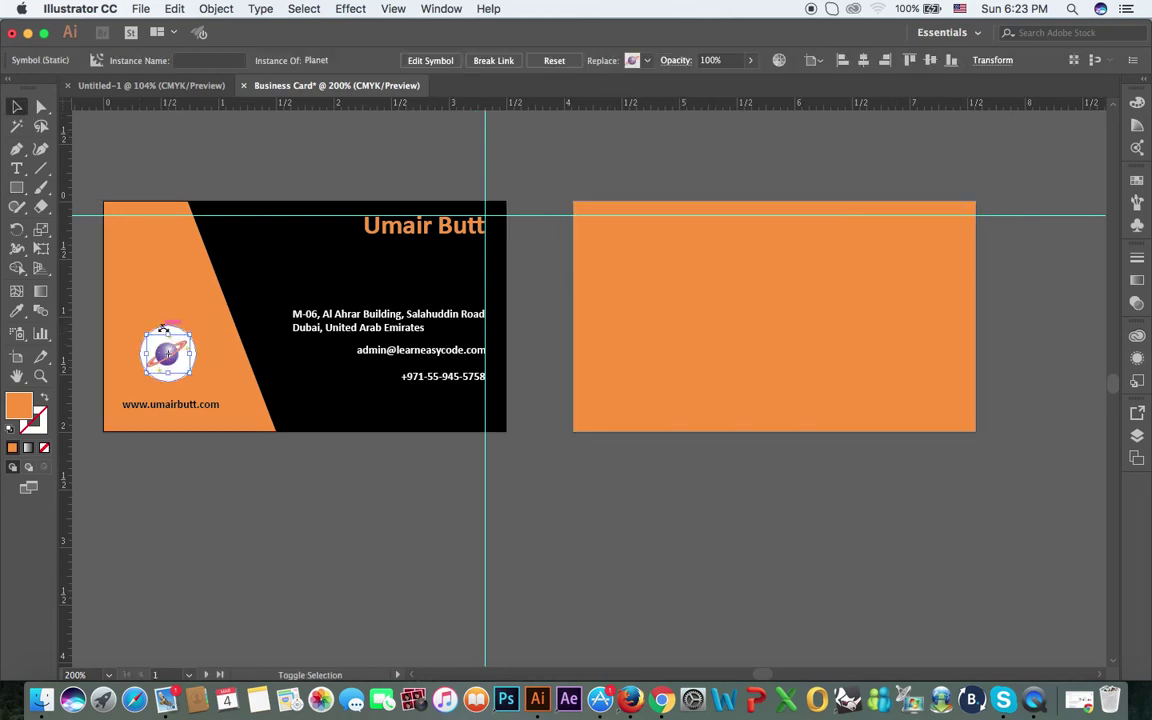
click(237, 474)
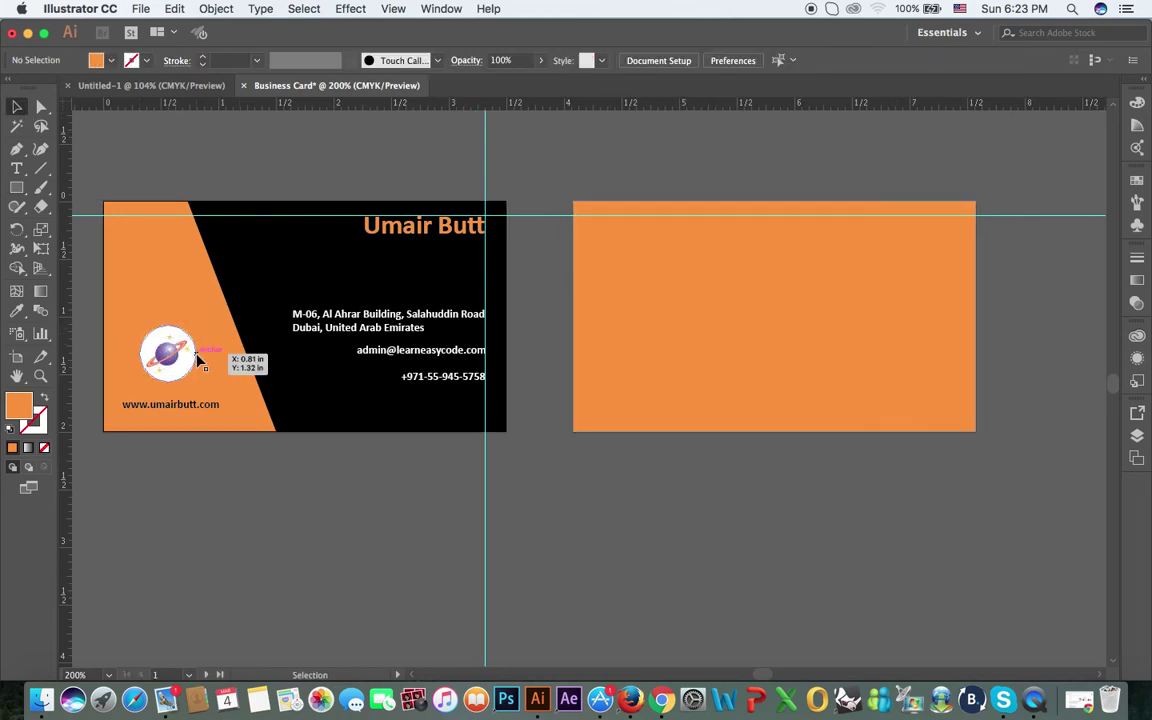
drag(195, 365, 133, 308)
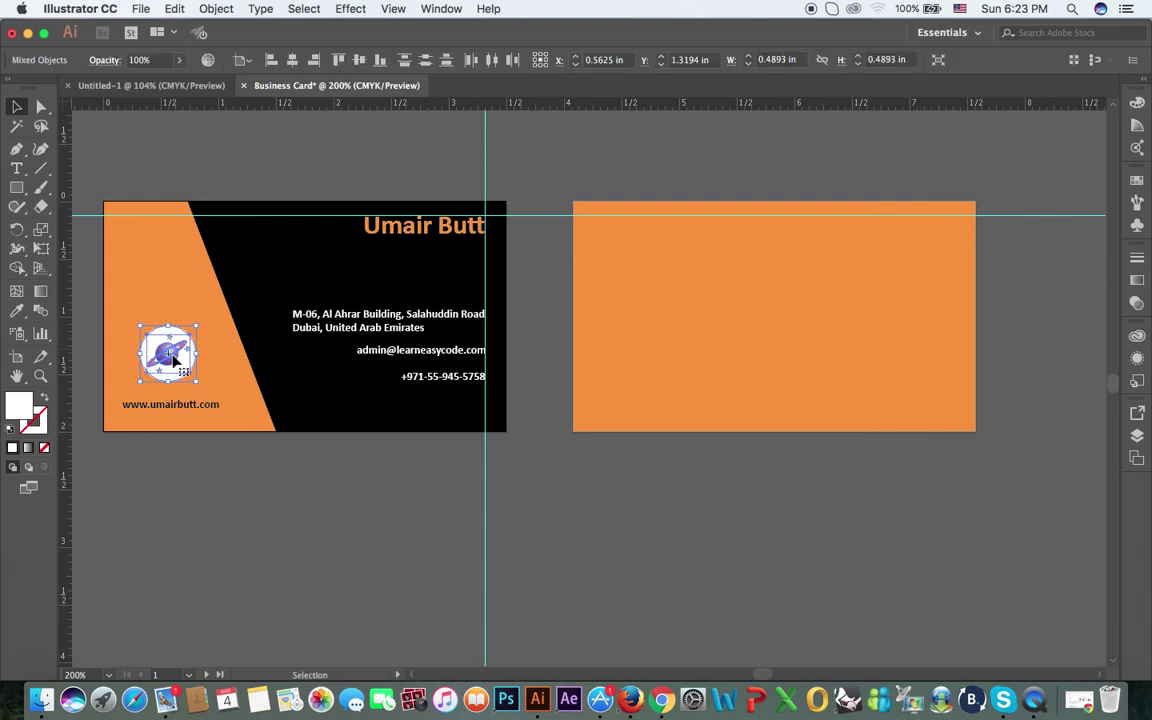
drag(170, 357, 786, 289)
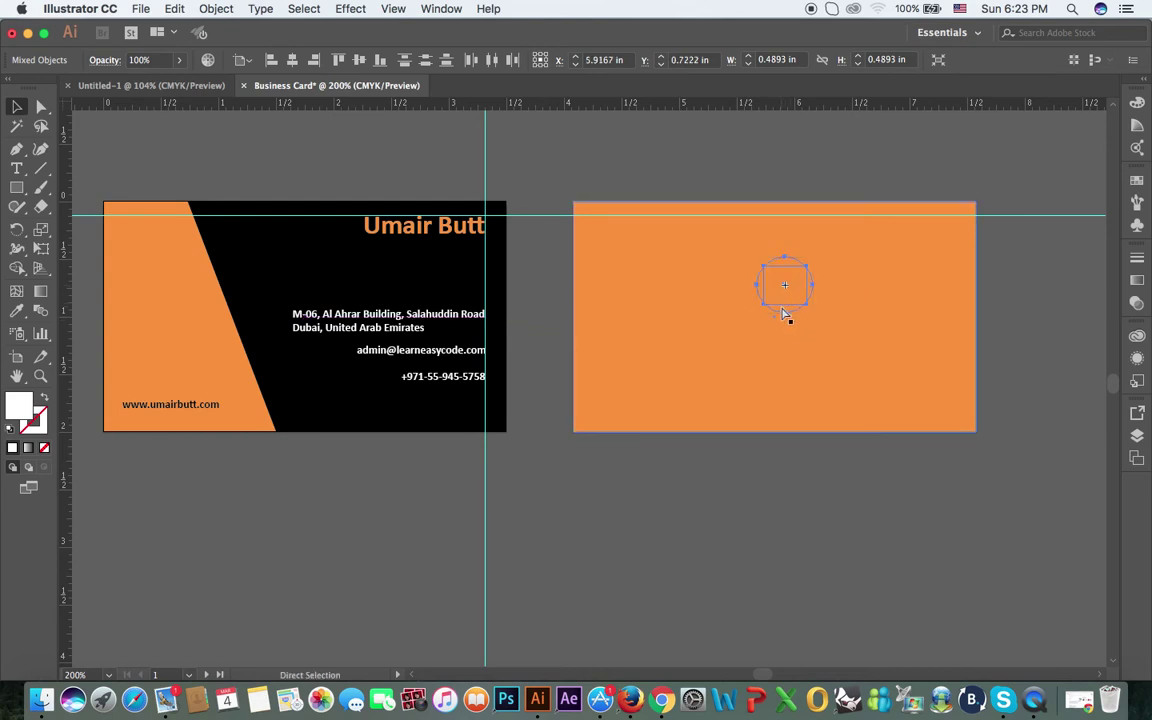
key(super+z)
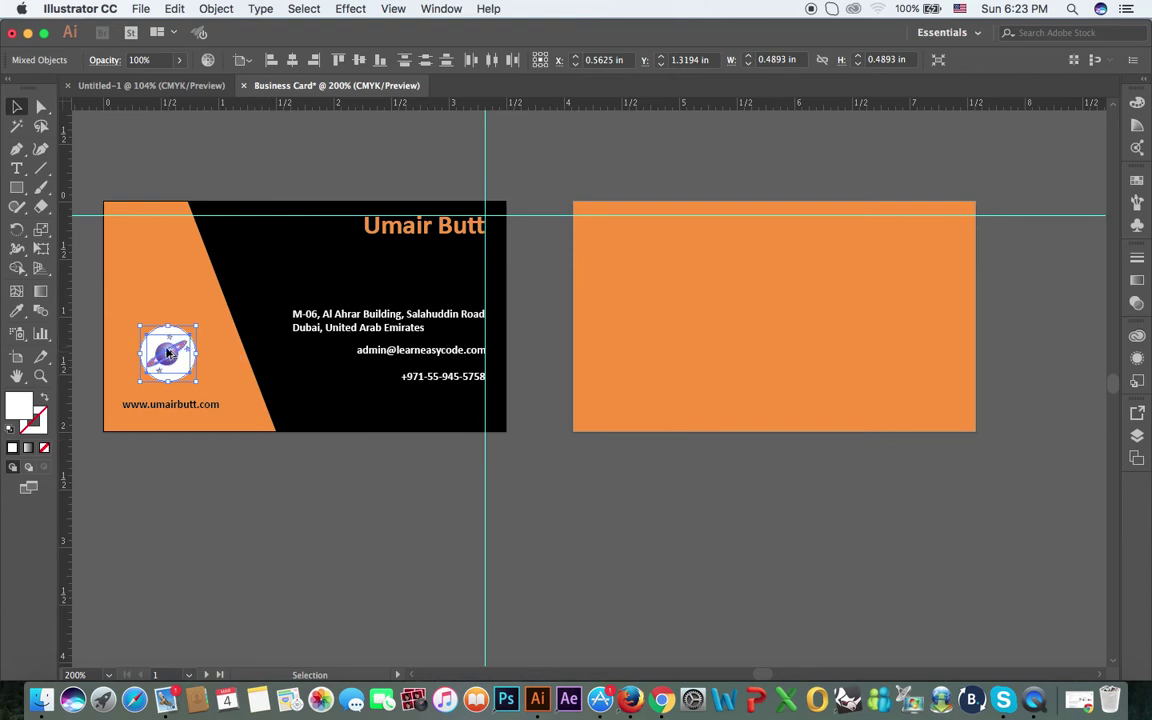
drag(168, 353, 783, 293)
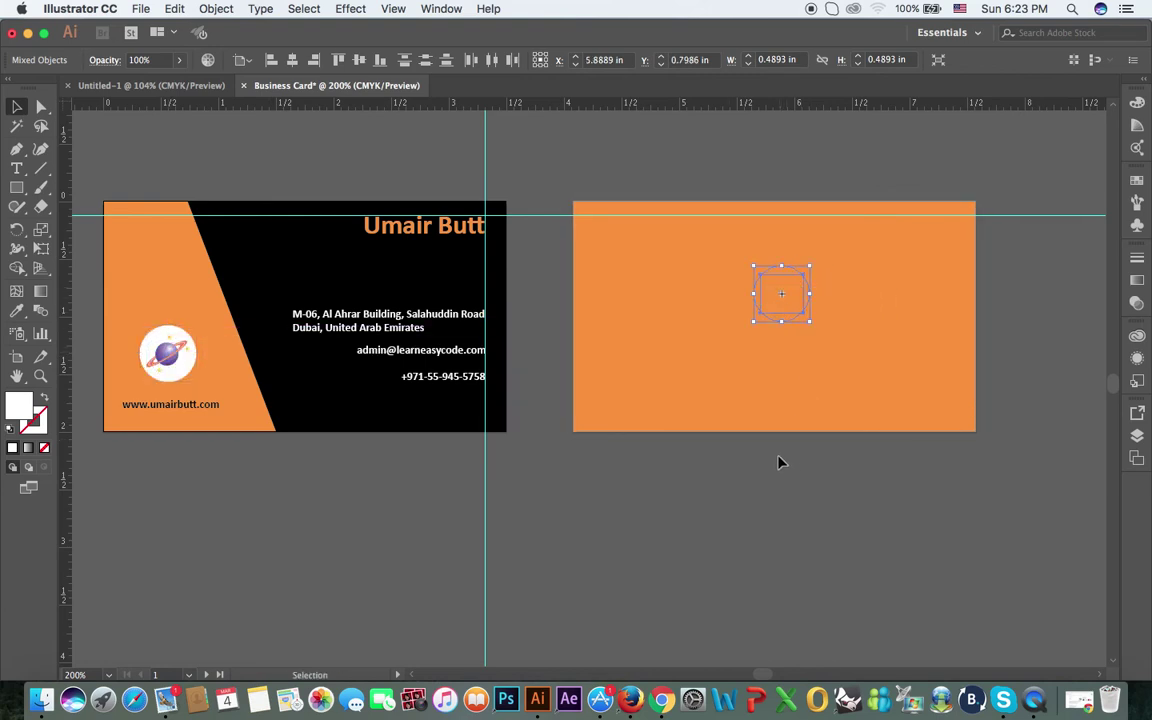
Step: Bring the copied logo in front of the orange back-card rectangle
right_click(790, 290)
mouse_move(845, 427)
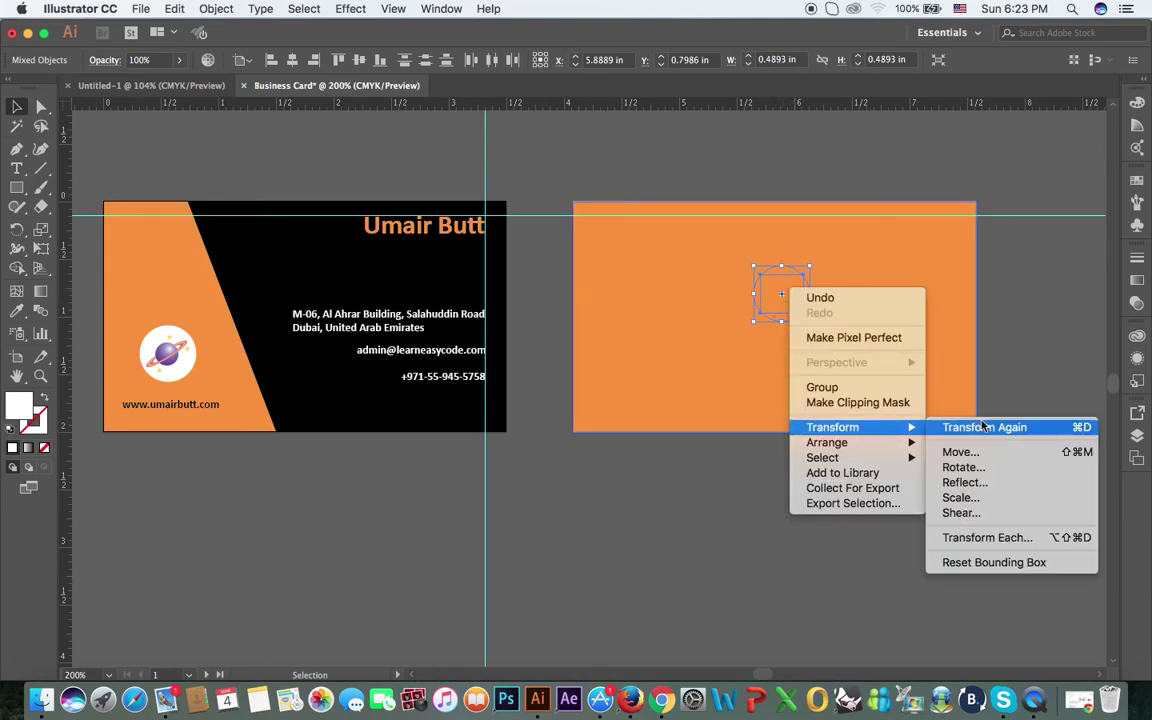
mouse_move(905, 442)
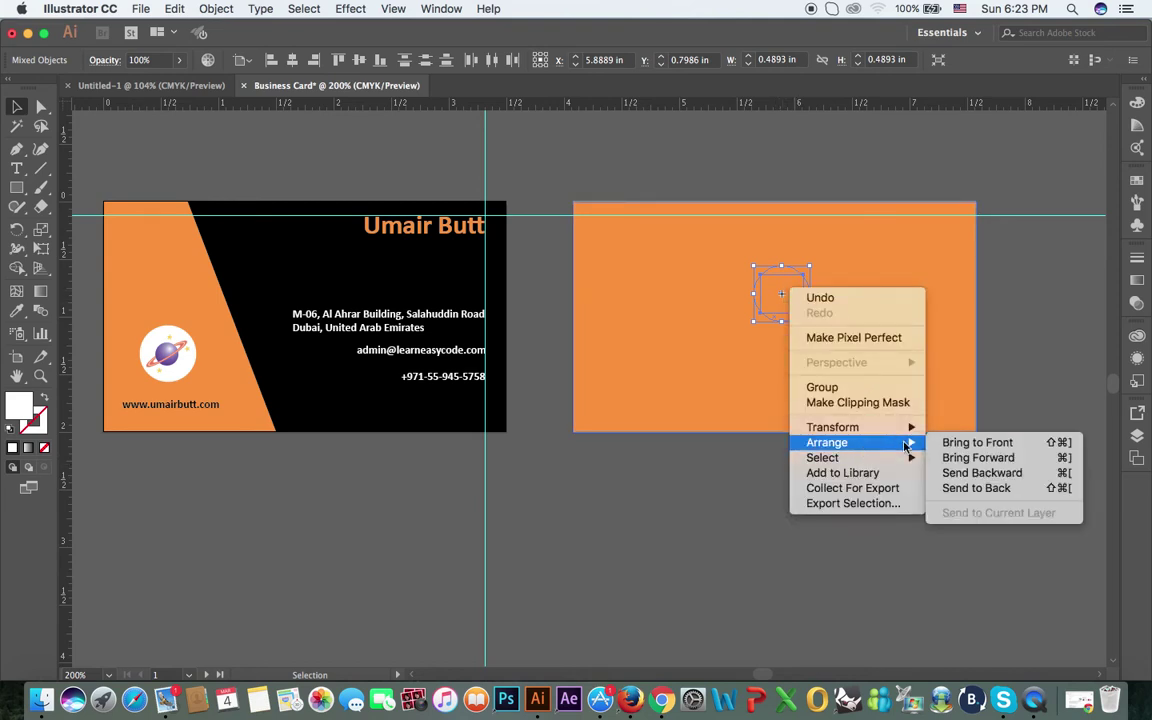
click(958, 442)
click(787, 453)
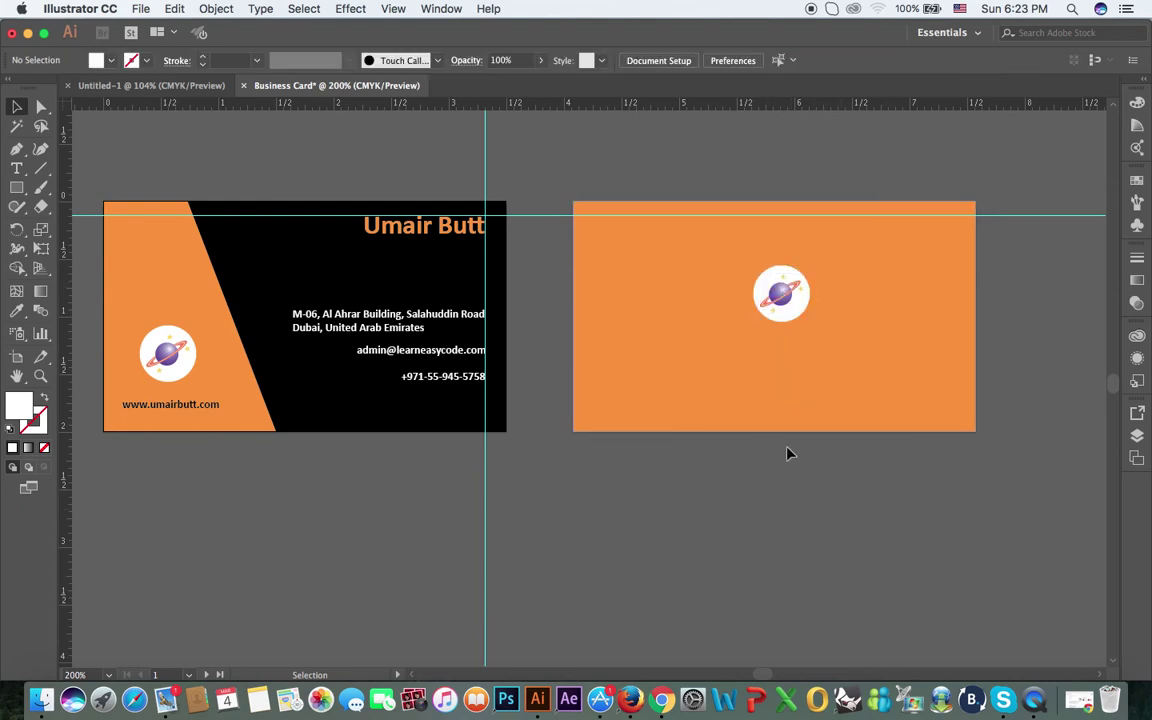
Step: Adjust the copied planet against its white circle on the back card
click(785, 297)
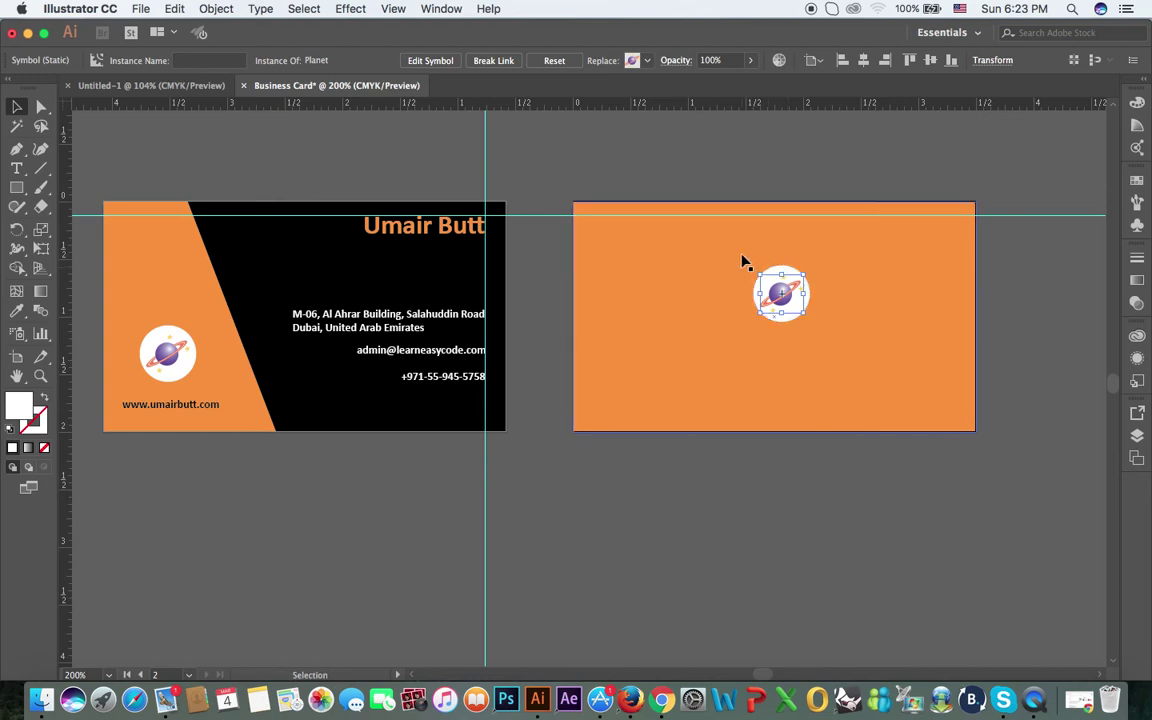
click(818, 434)
drag(781, 293, 782, 294)
click(789, 296)
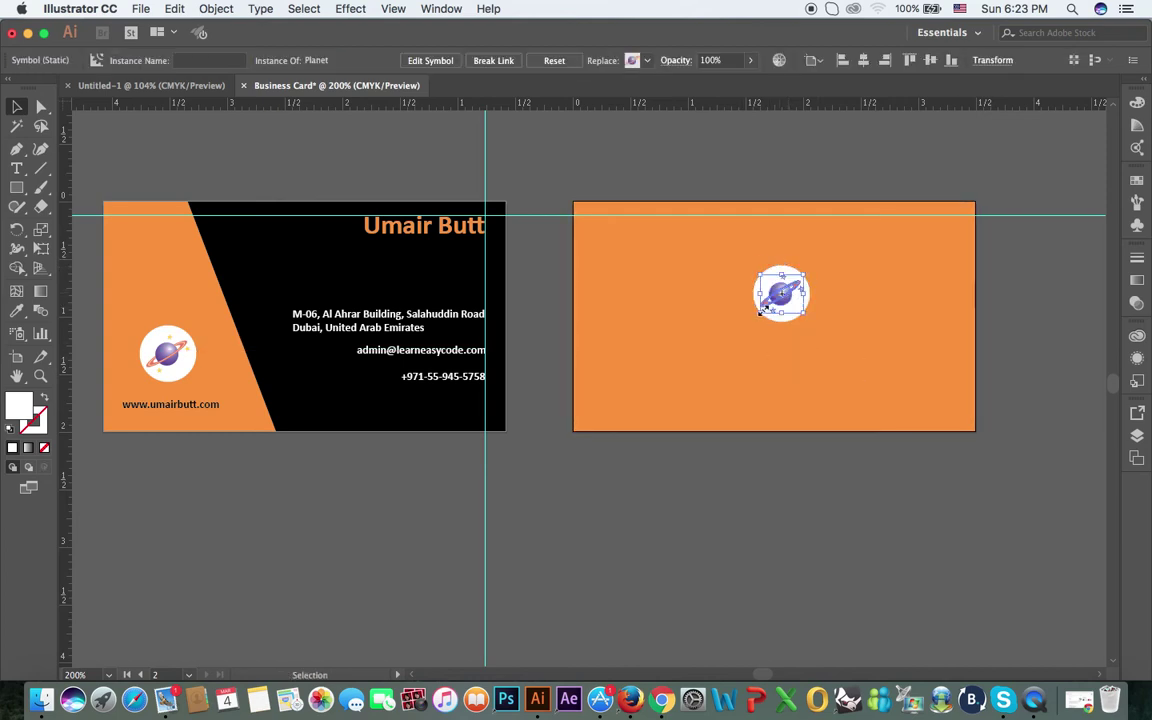
click(784, 322)
click(782, 305)
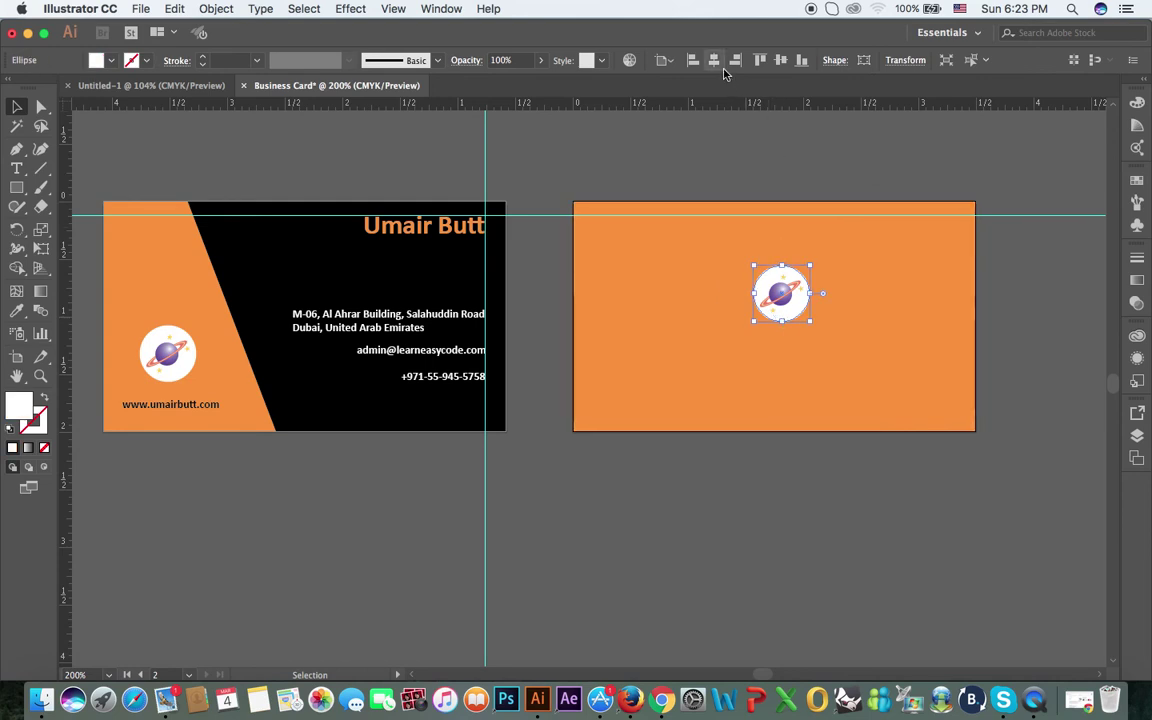
Step: Centre the planet logo horizontally on the orange back card
click(812, 208)
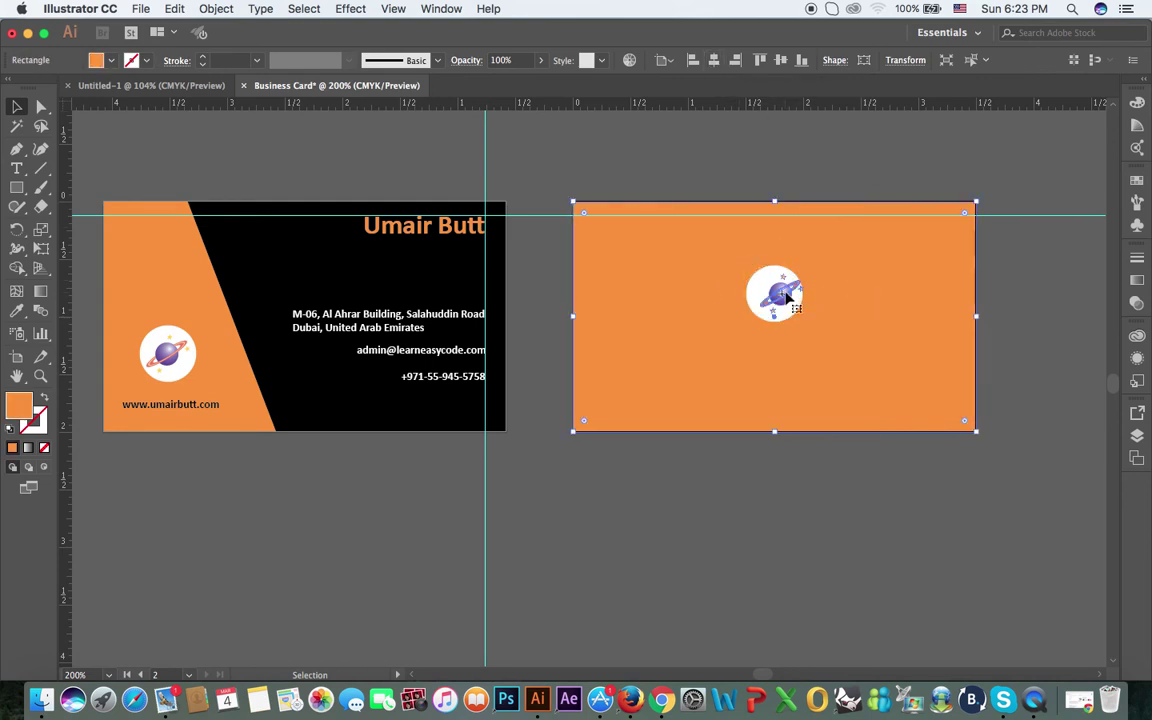
click(784, 296)
click(863, 60)
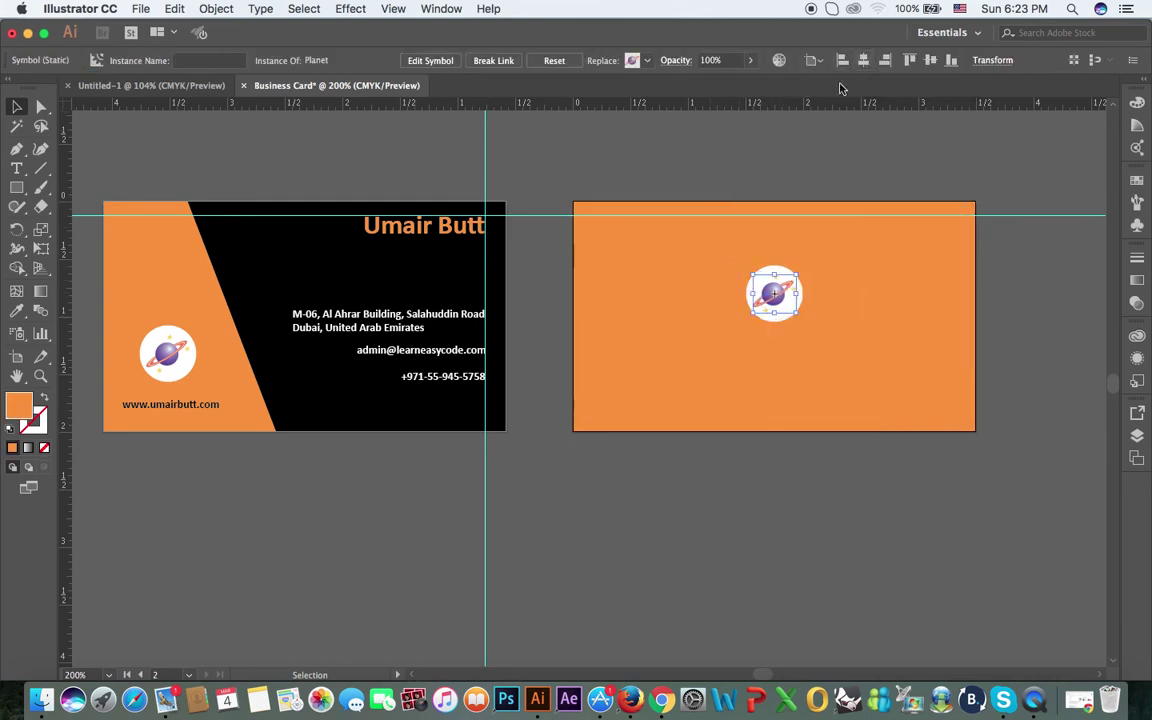
click(738, 136)
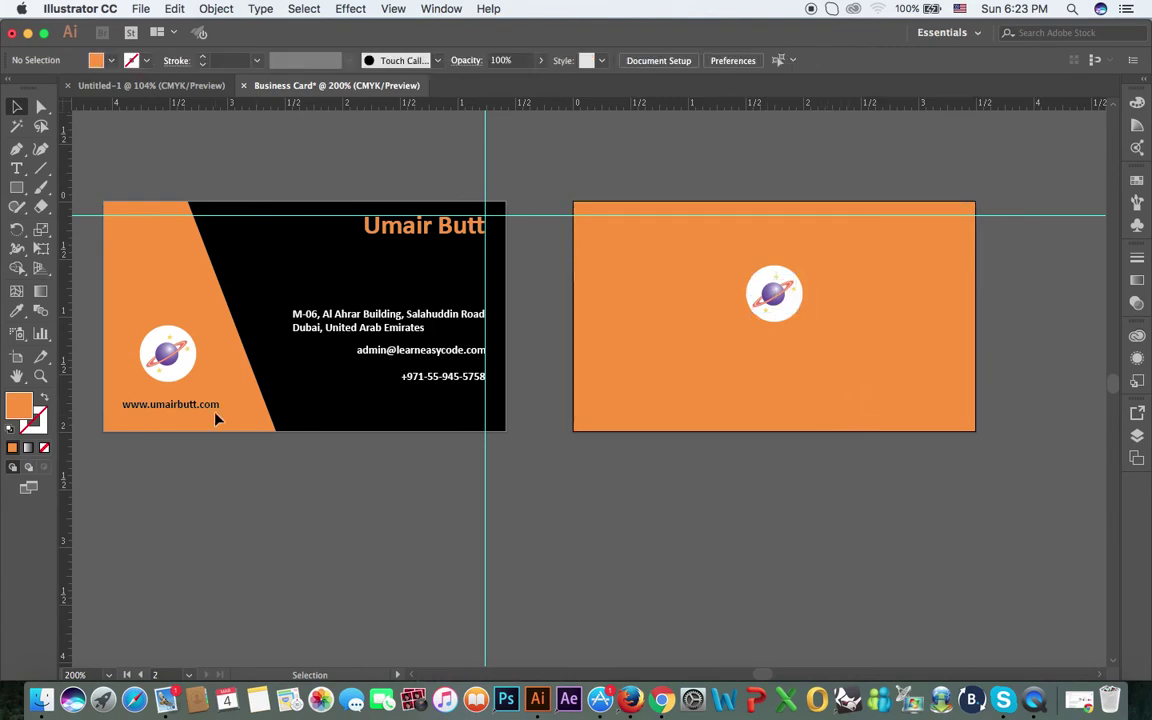
drag(197, 413, 806, 349)
right_click(795, 351)
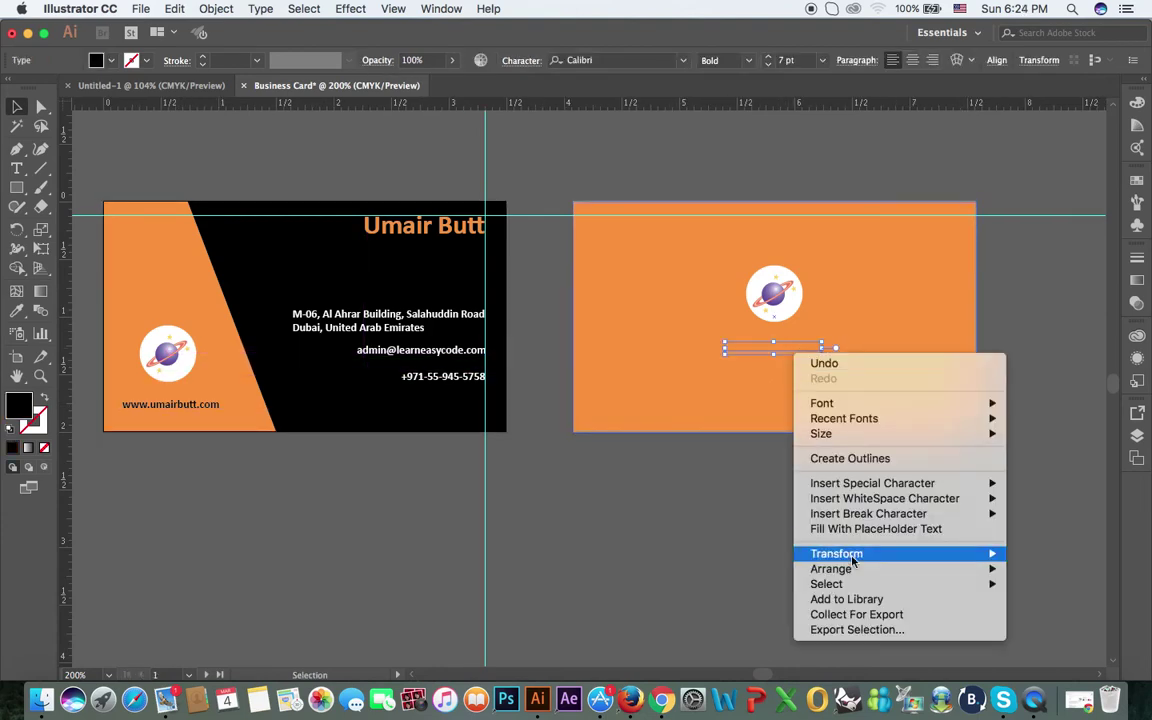
click(900, 569)
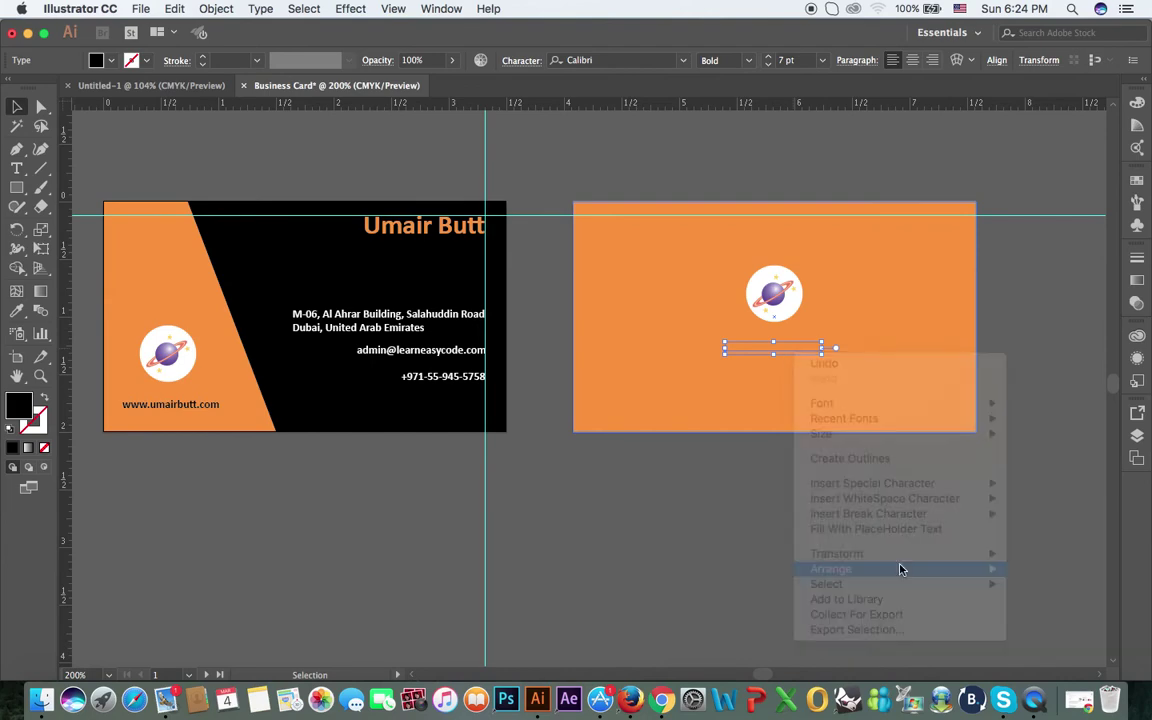
right_click(783, 355)
mouse_move(826, 568)
click(776, 640)
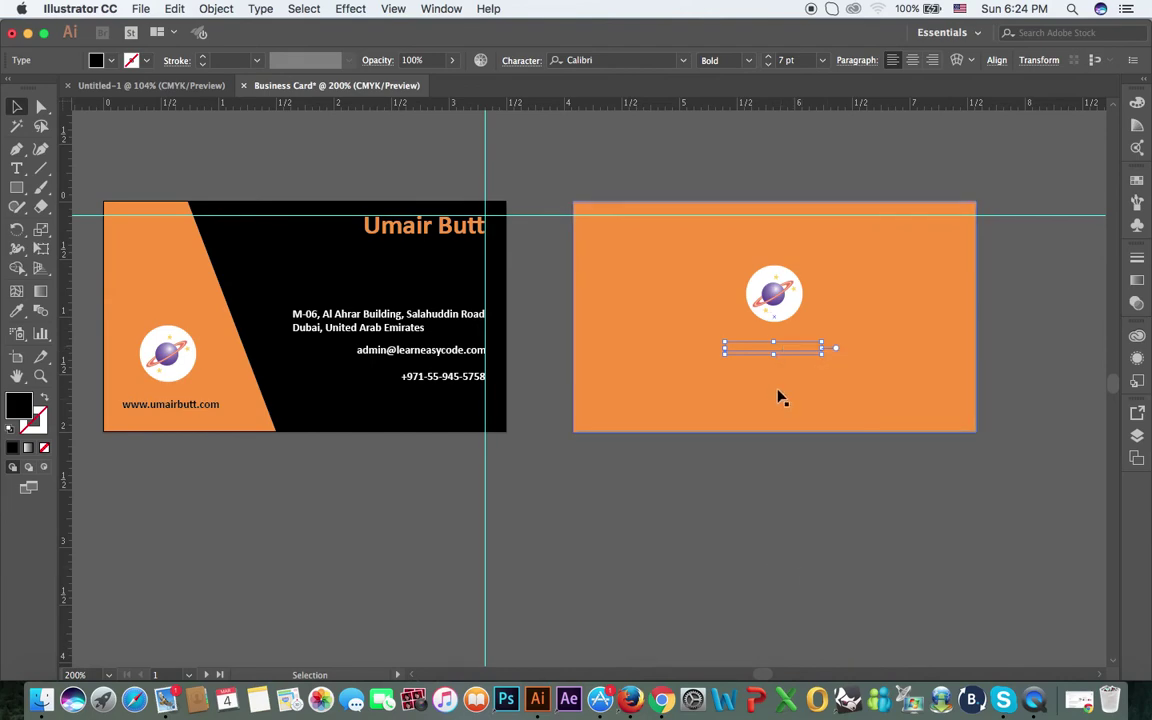
right_click(787, 351)
right_click(784, 356)
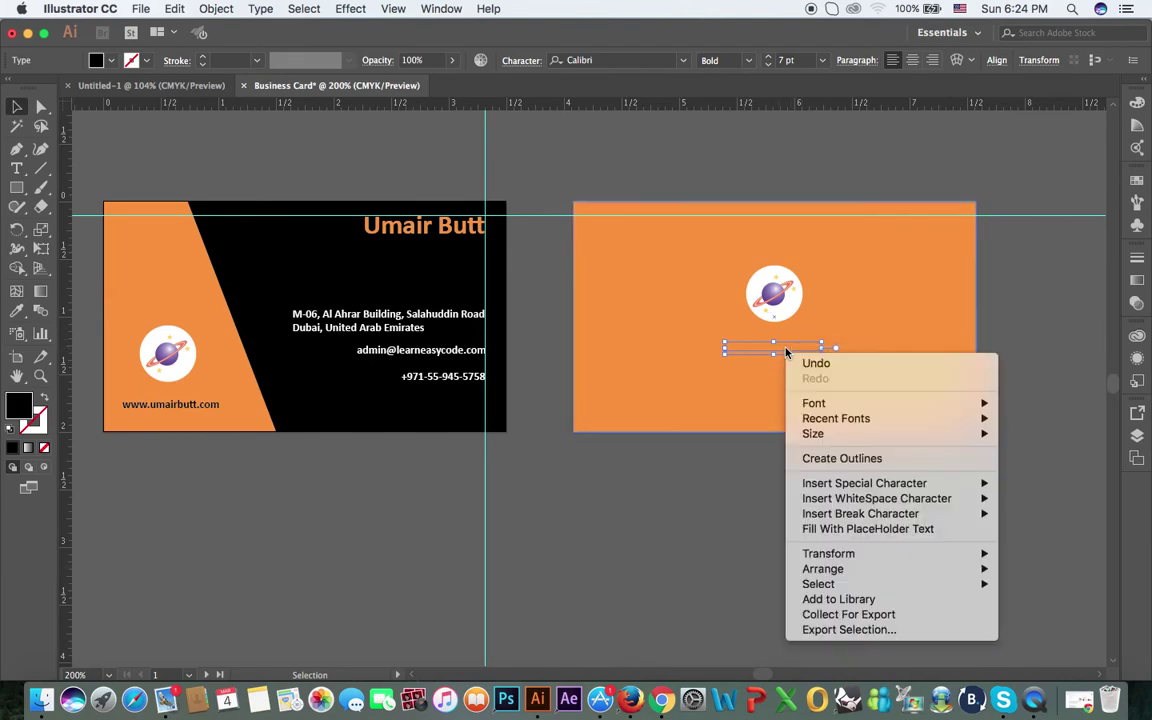
click(772, 569)
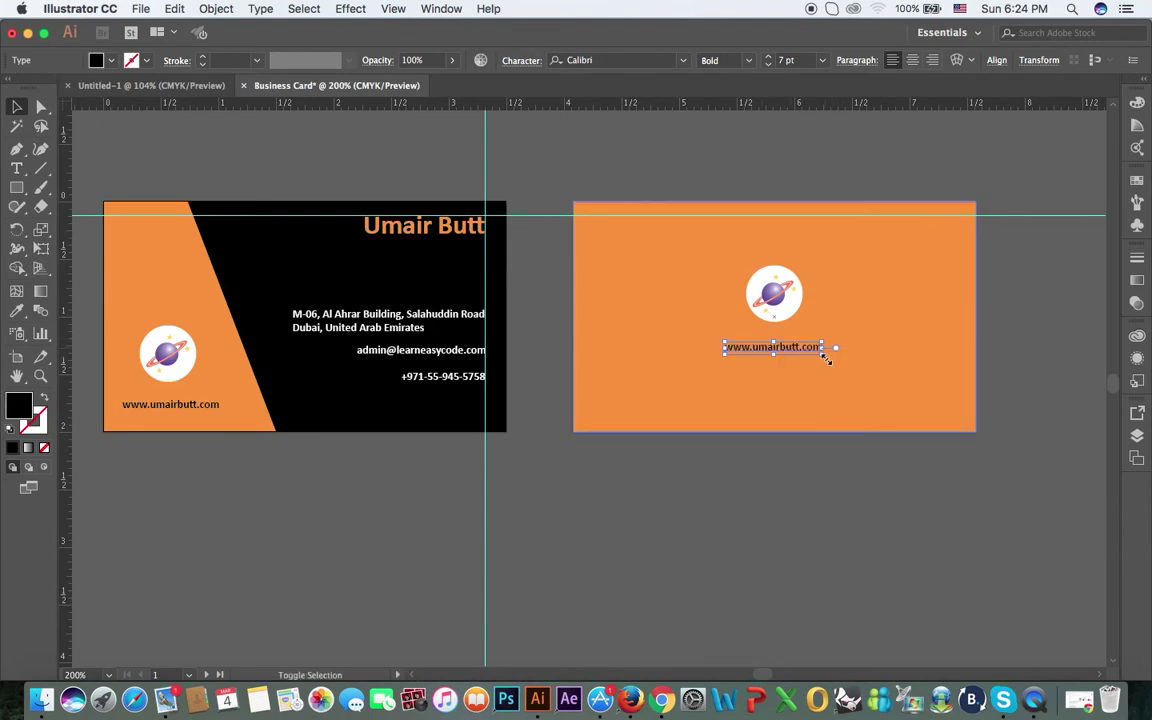
drag(823, 354, 941, 420)
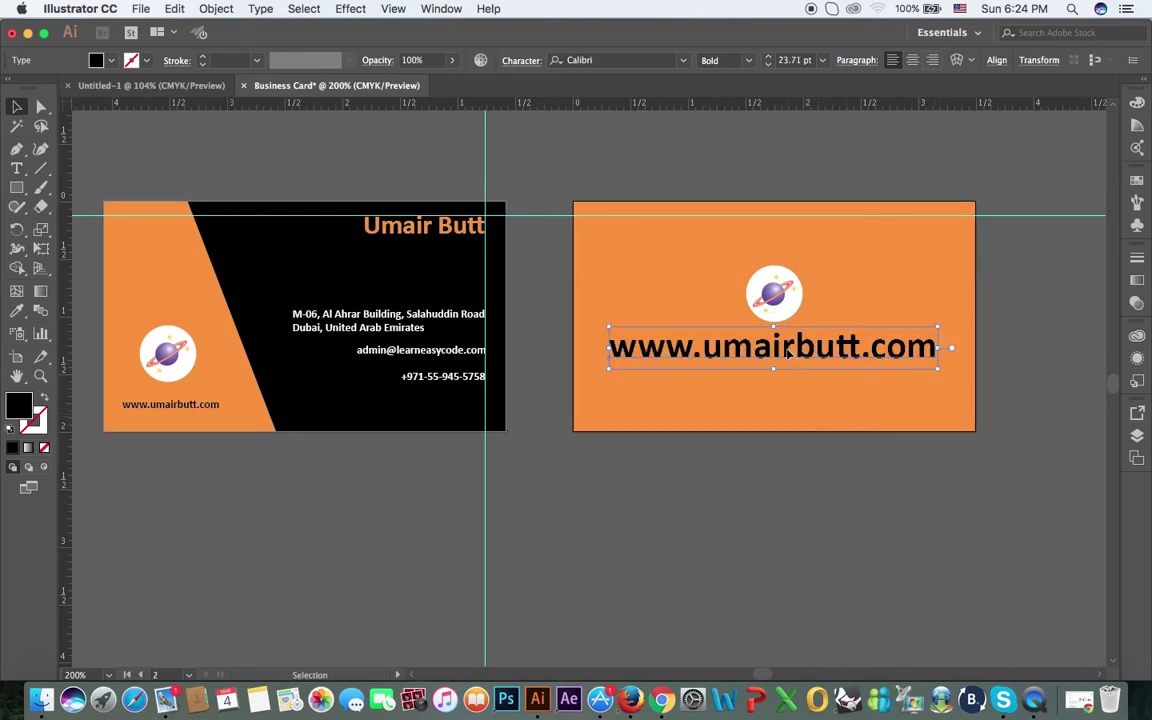
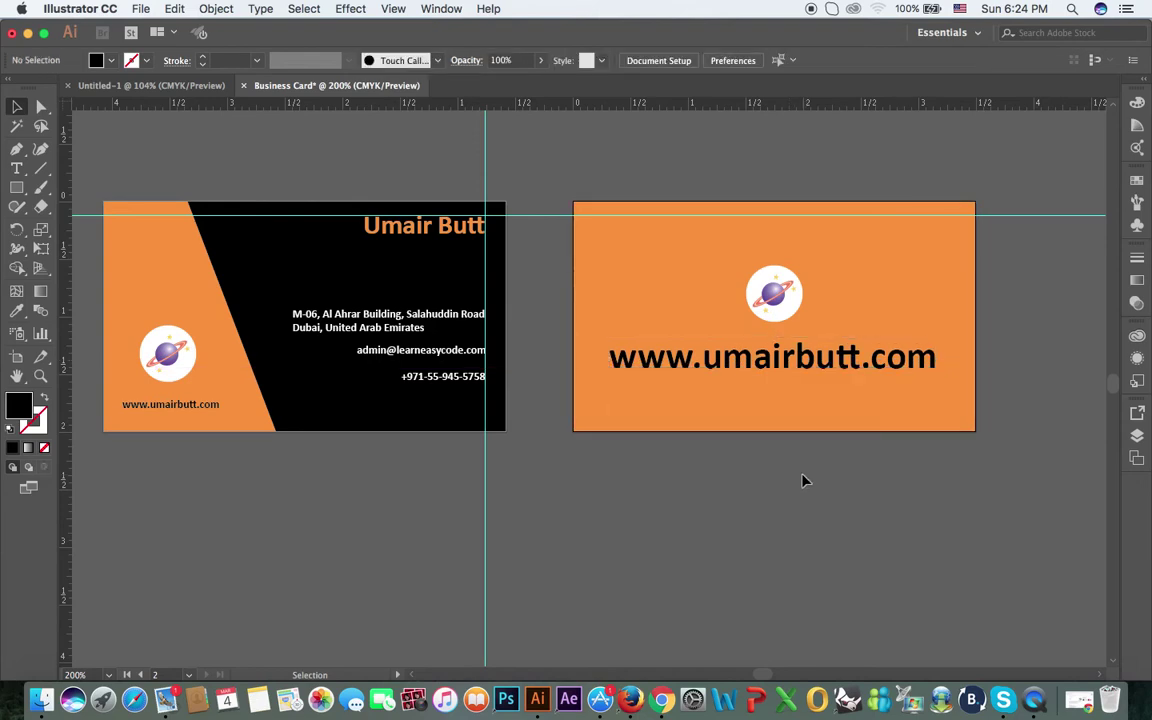
Step: Hide the cyan guides with View > Guides > Hide Guides so both card sides show cleanly
drag(630, 483, 668, 483)
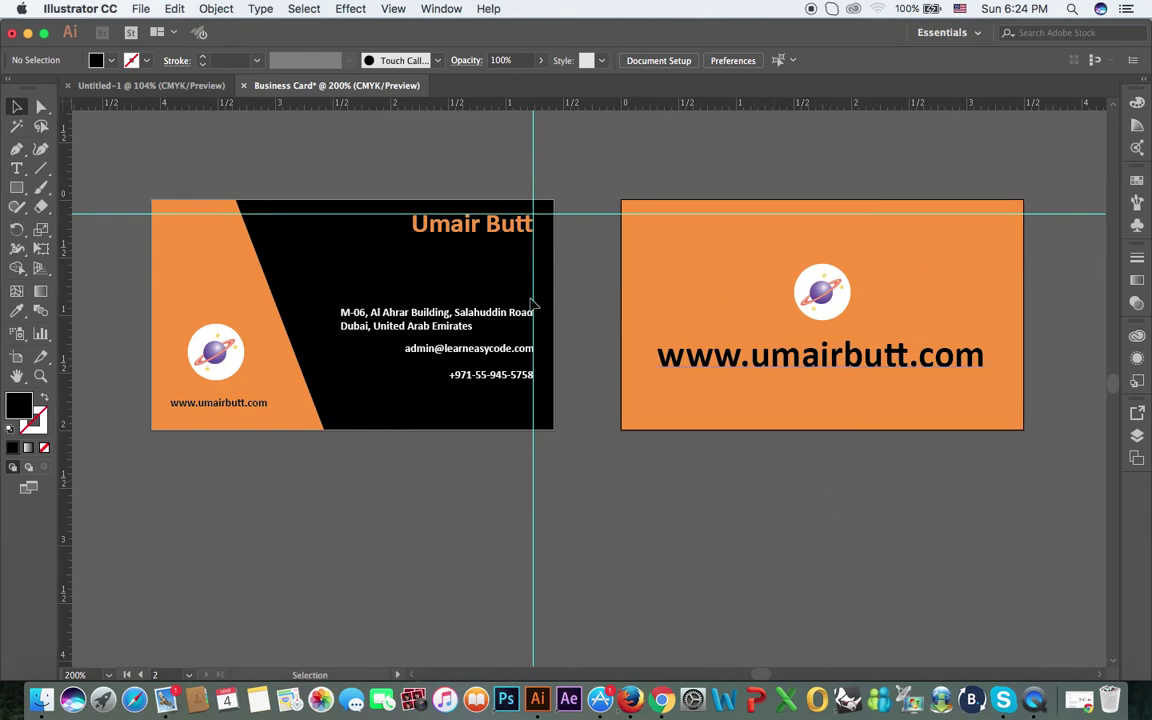
click(388, 8)
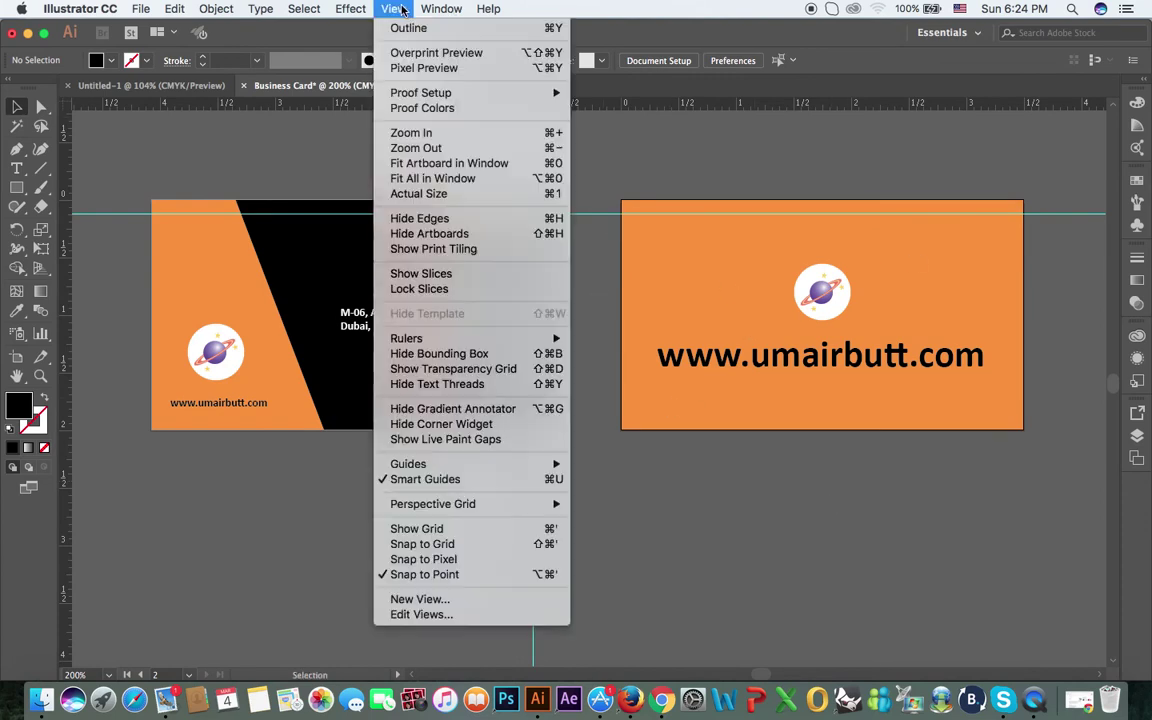
mouse_move(503, 470)
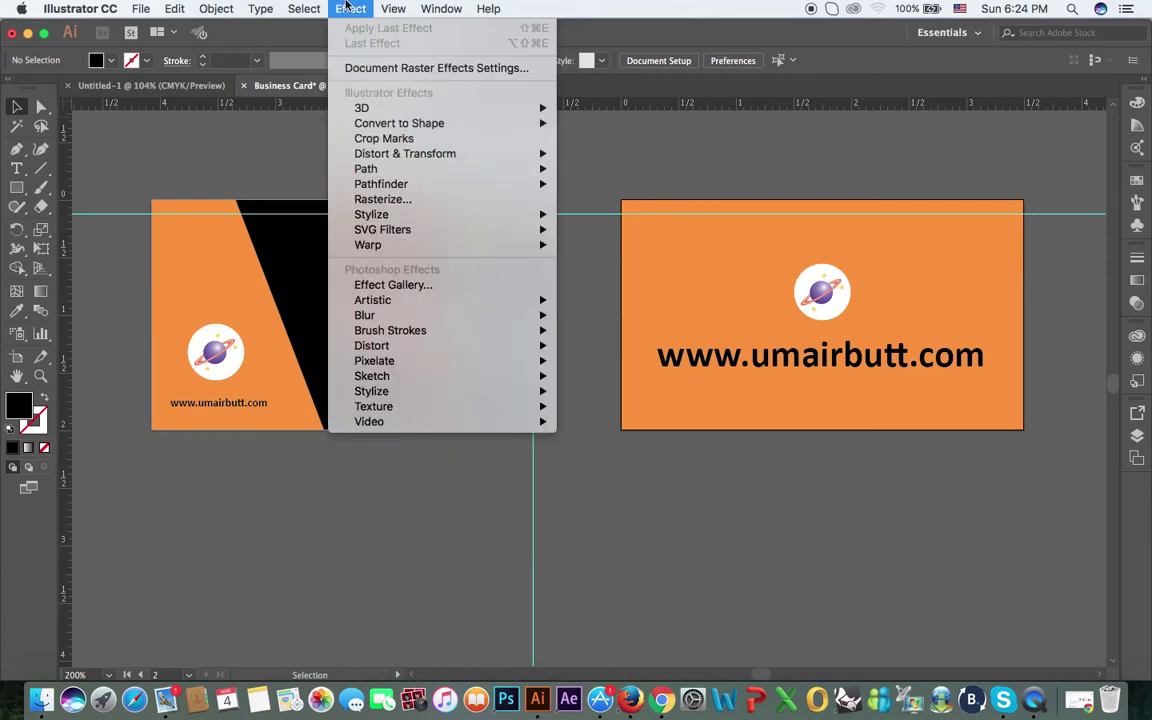
mouse_move(552, 466)
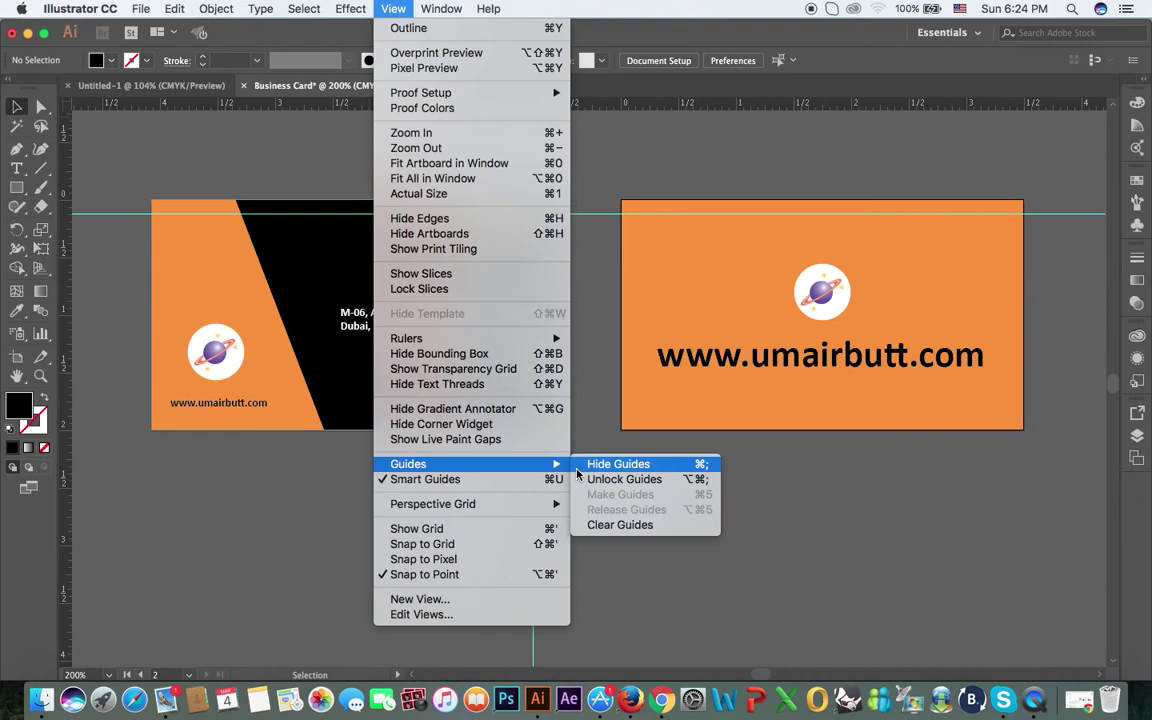
click(582, 465)
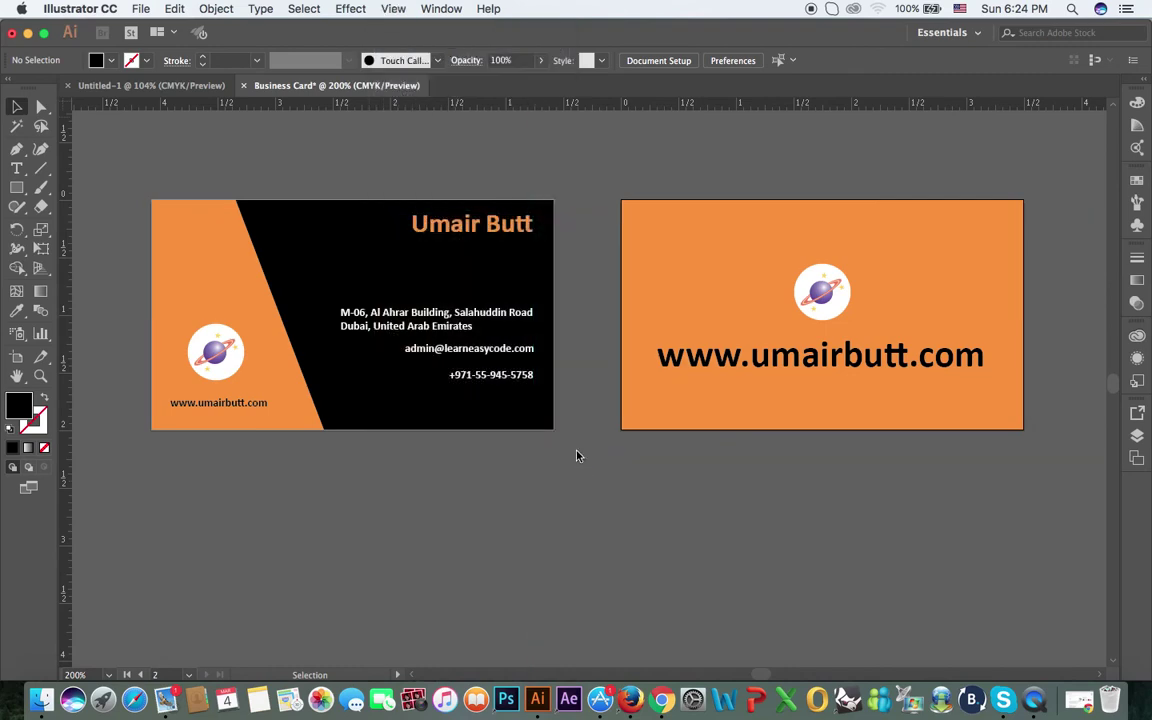
drag(568, 514, 544, 535)
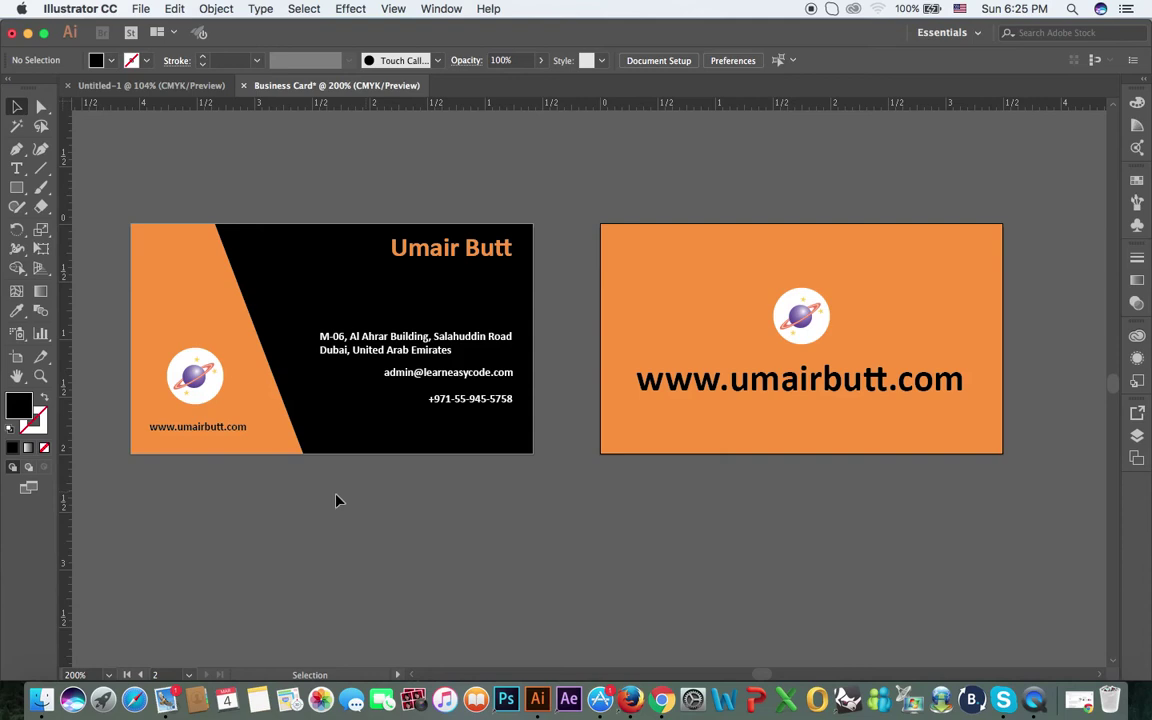
Step: Start an Export As from the File menu
click(141, 8)
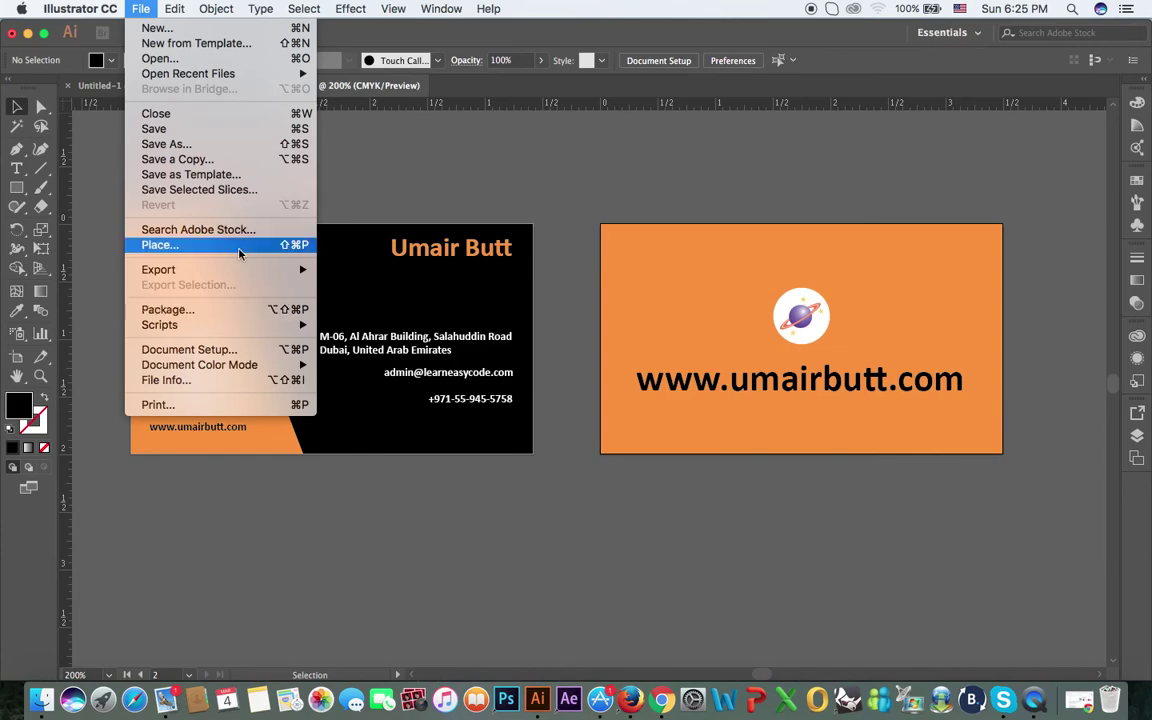
click(355, 282)
click(141, 10)
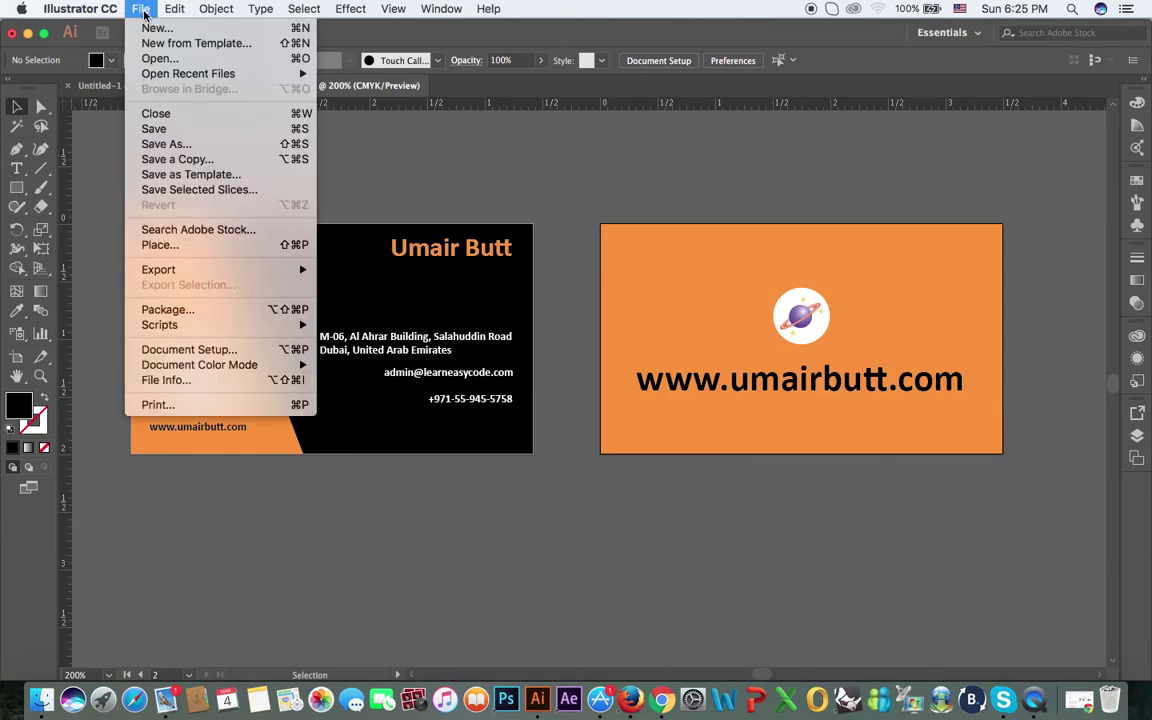
mouse_move(226, 270)
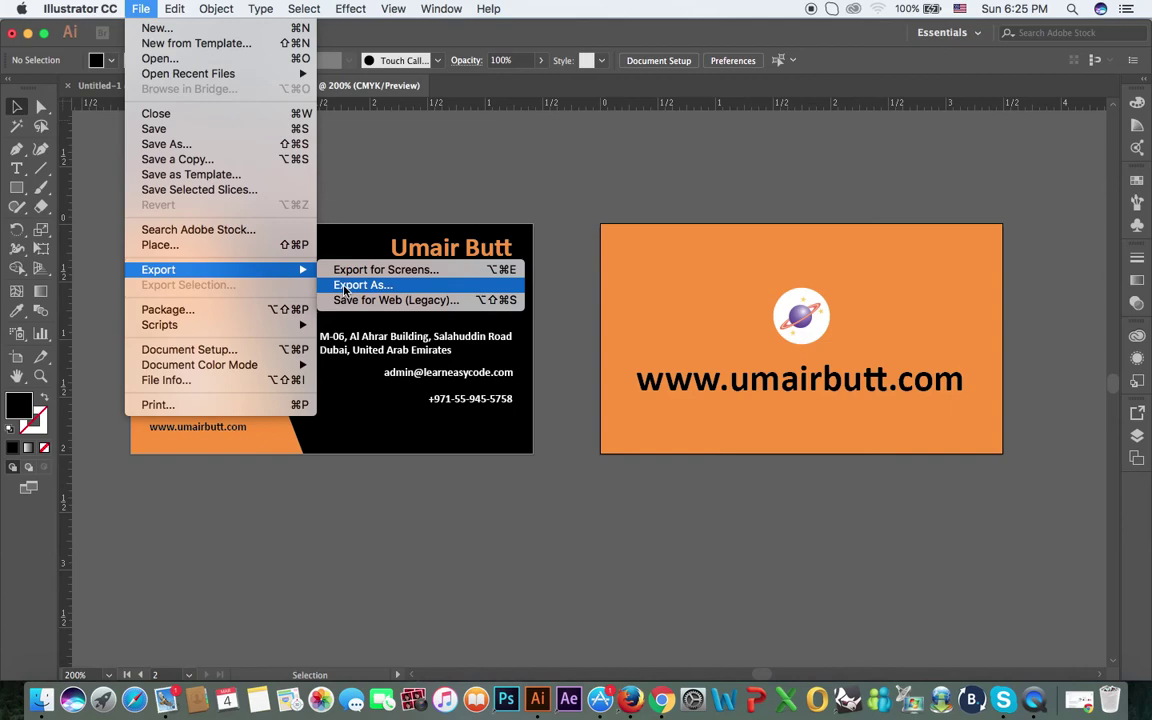
click(345, 288)
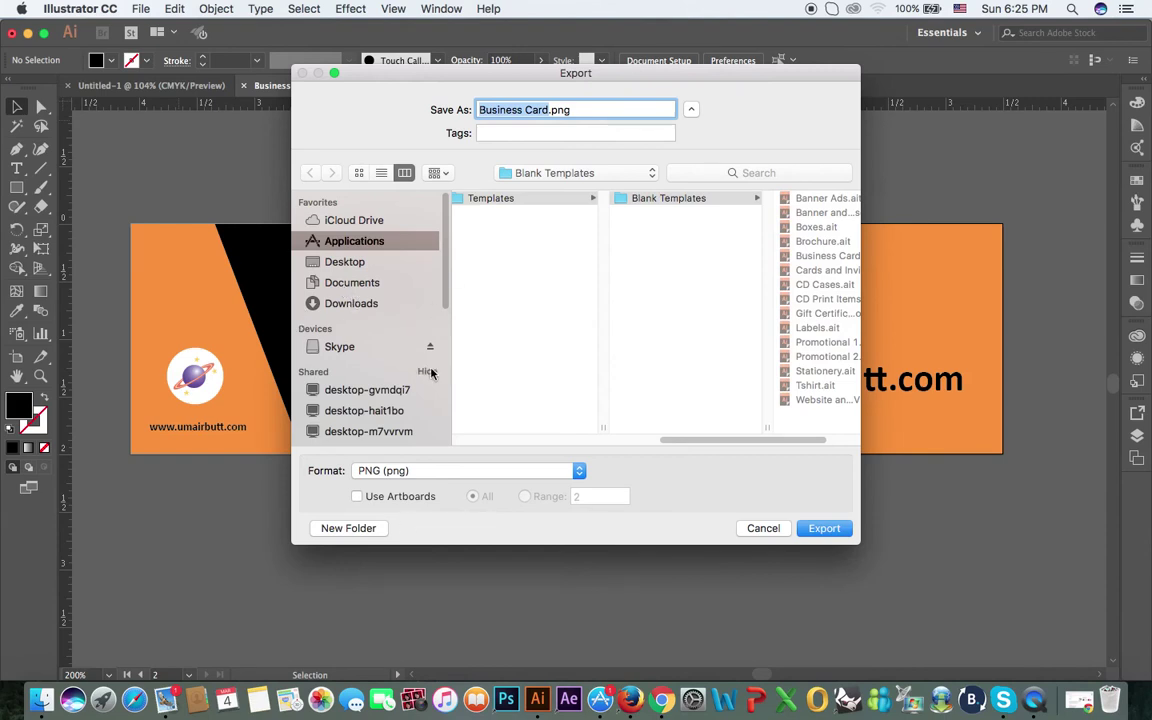
Step: Set the export format to JPEG with Use Artboards and range 1
click(411, 470)
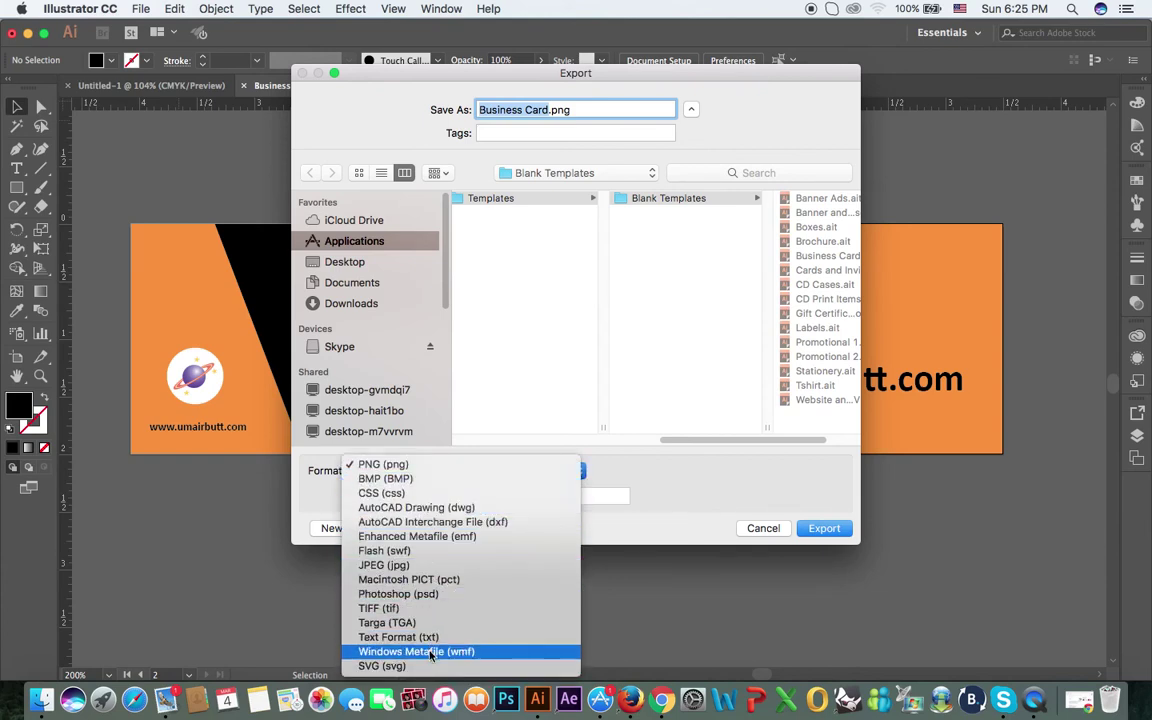
click(390, 565)
click(360, 497)
click(526, 497)
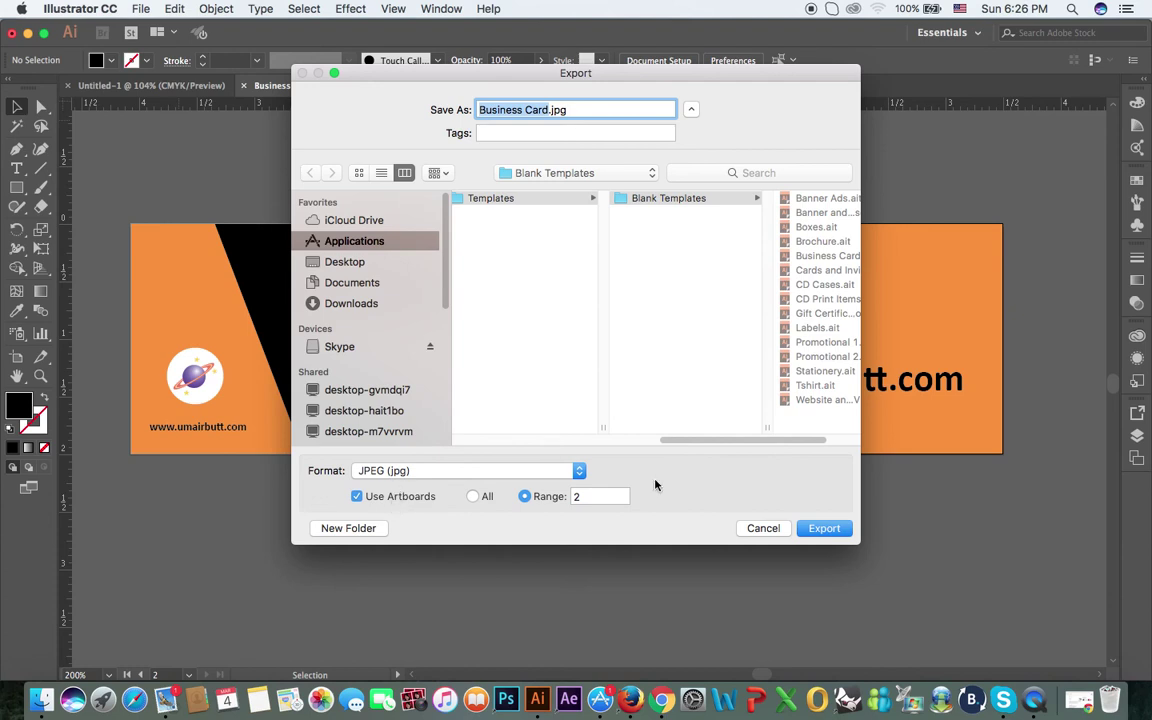
click(596, 498)
key(BackSpace)
text(1)
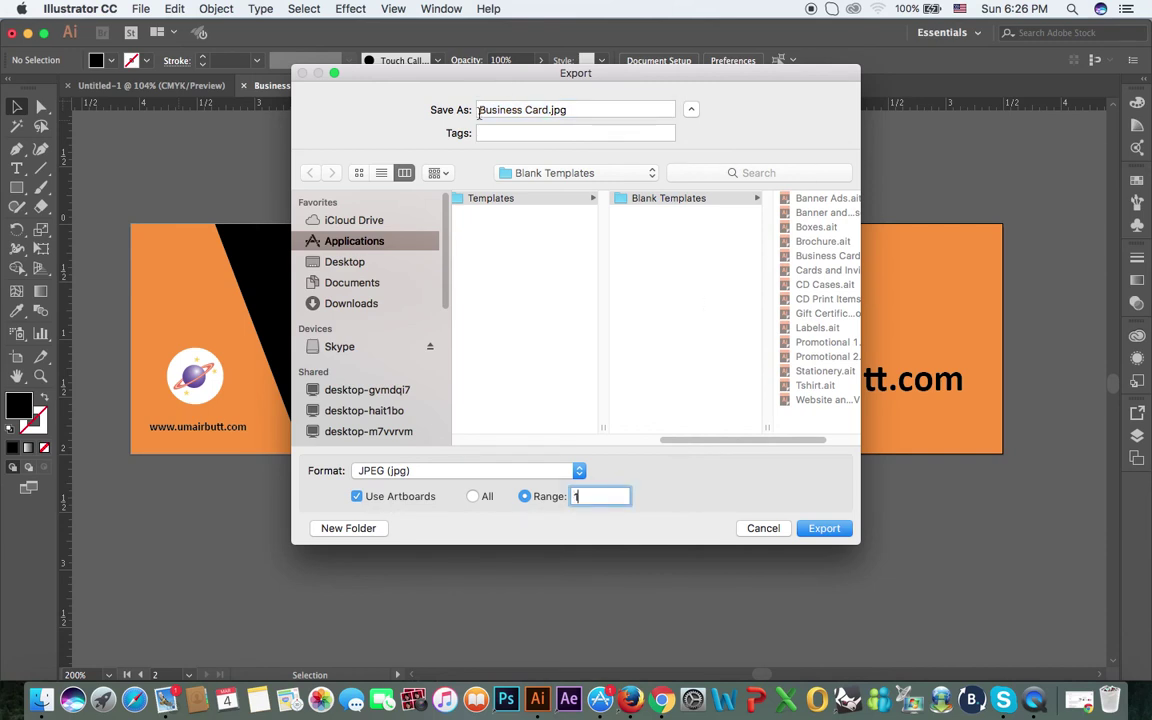
Step: Rename the export file to 'Front Side' and confirm the export
click(549, 110)
drag(549, 110, 470, 118)
text(Front)
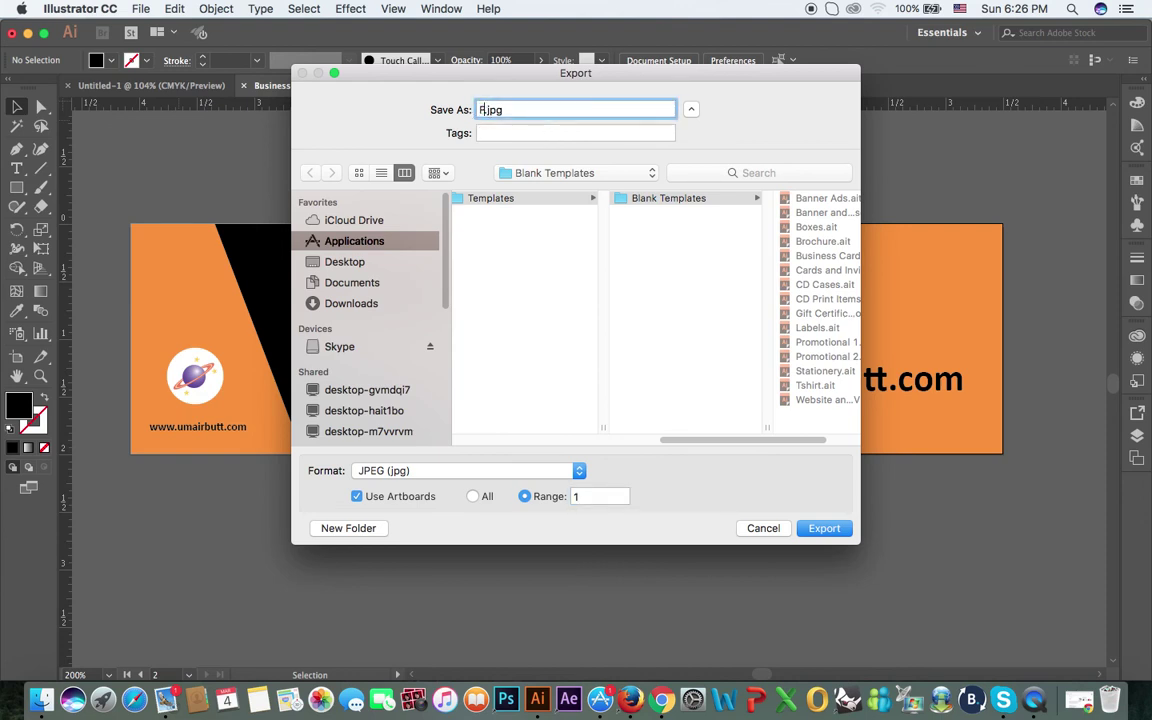
key(BackSpace)
key(BackSpace)
text(nt Side)
click(831, 535)
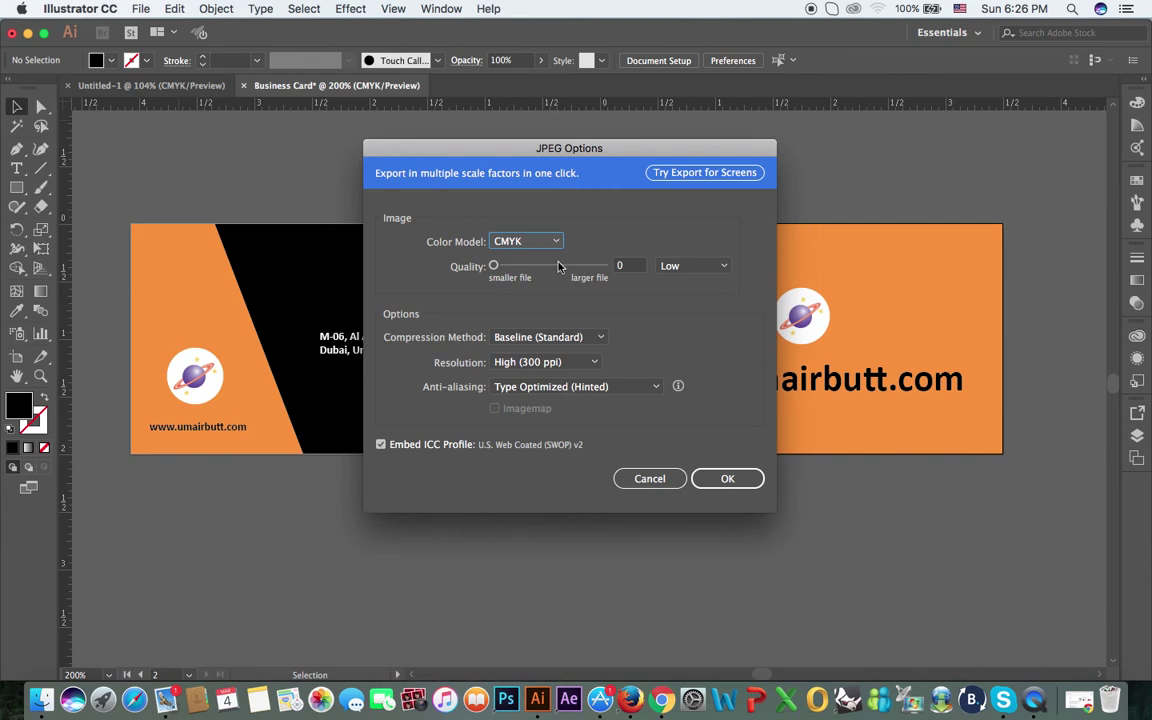
click(520, 241)
Step: Set JPEG Options to RGB, quality 10 and High (300 ppi) resolution, then accept
click(524, 258)
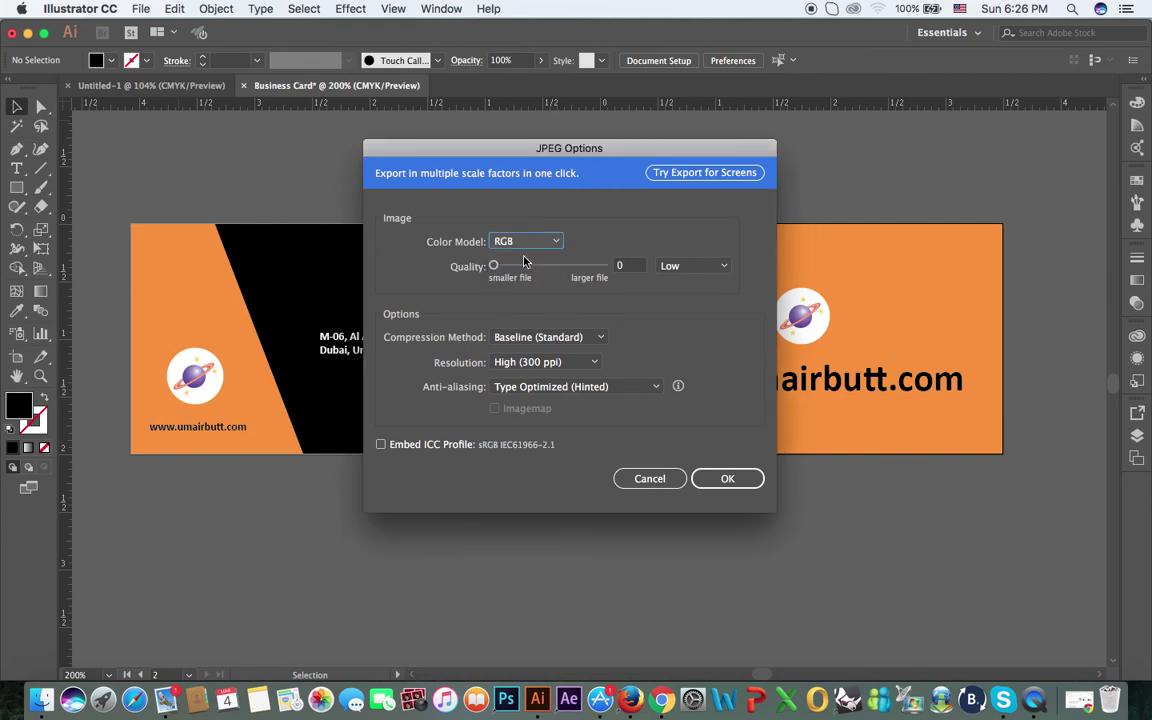
double_click(628, 265)
text(10)
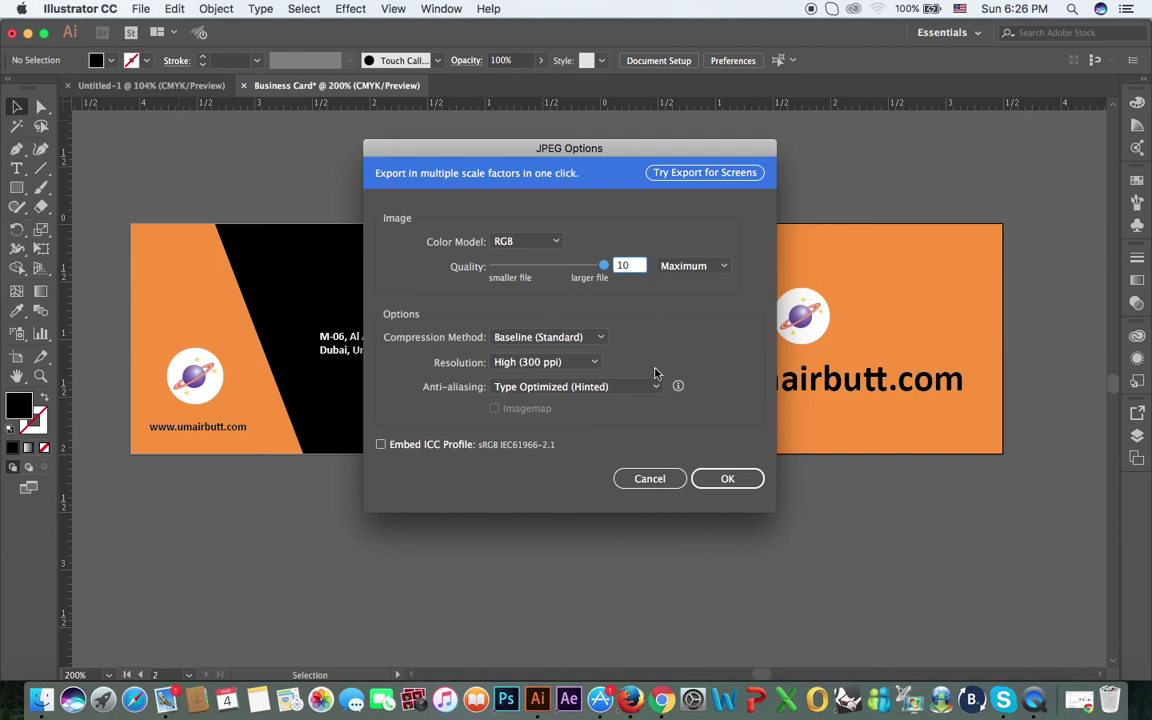
click(563, 362)
click(563, 413)
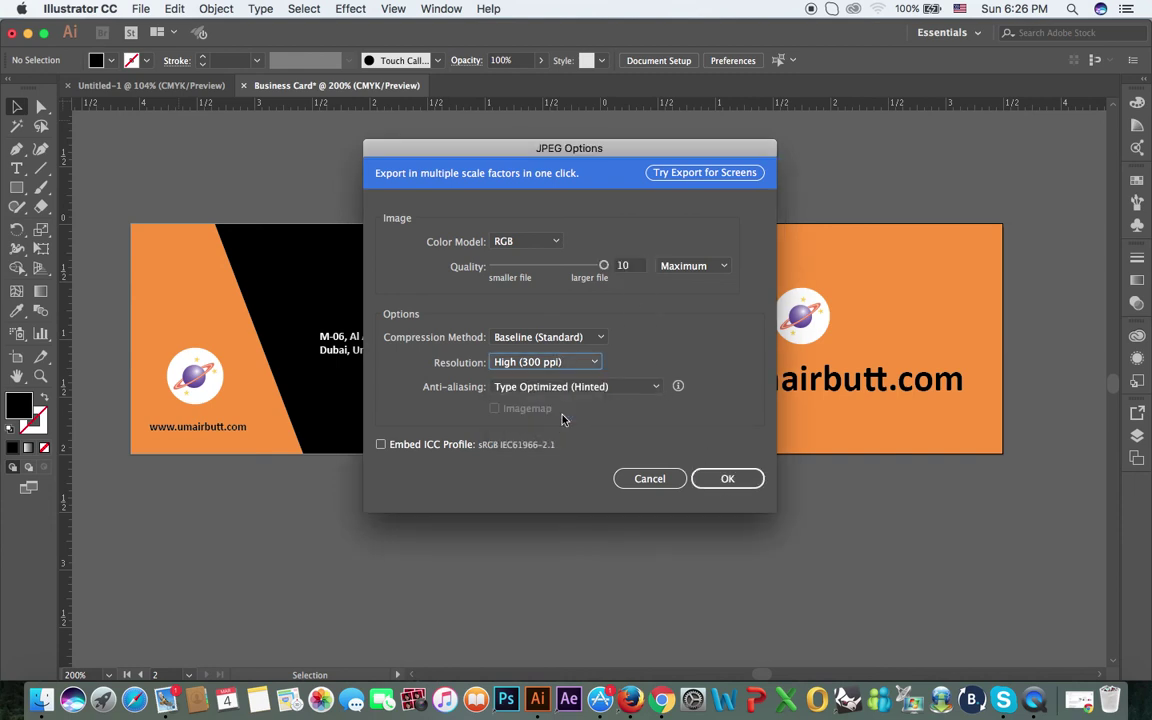
click(728, 479)
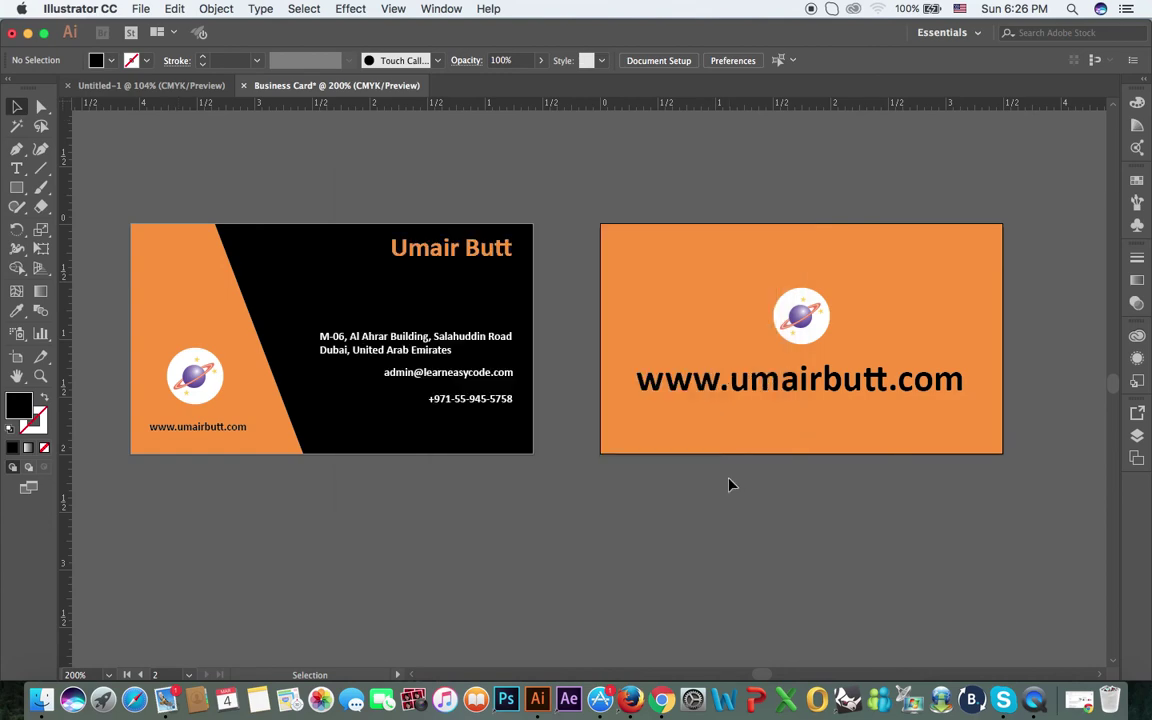
Step: Start a new Export As and name the file 'Back Side'
click(140, 10)
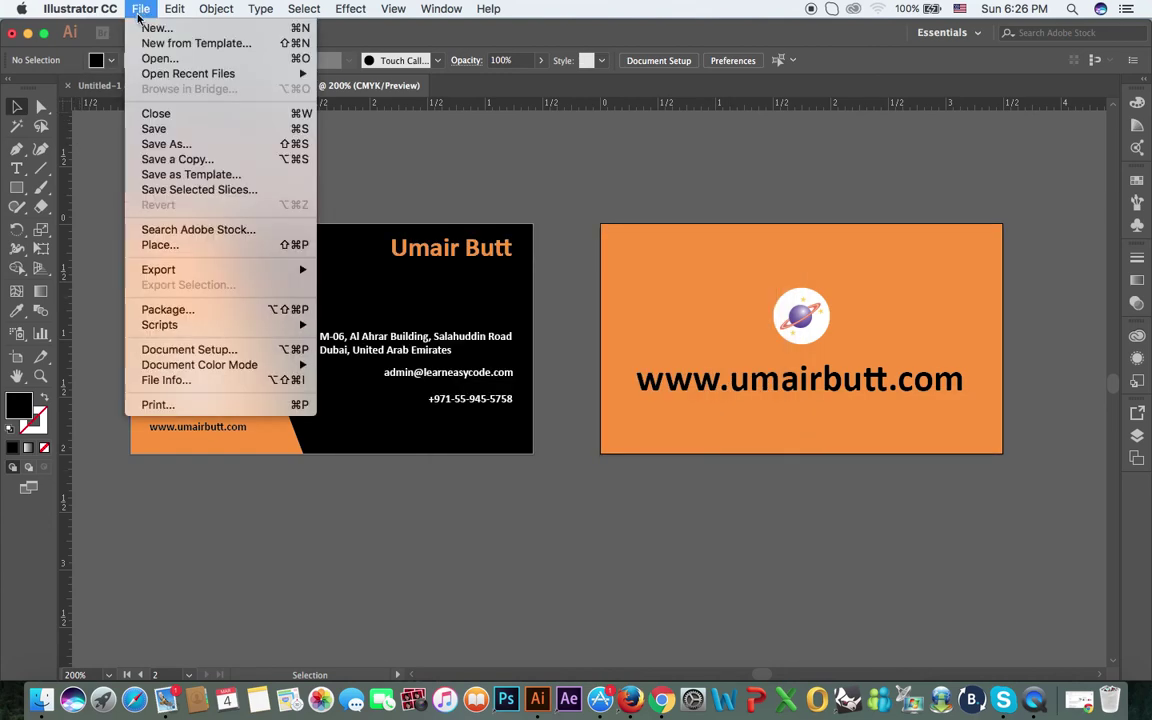
click(337, 283)
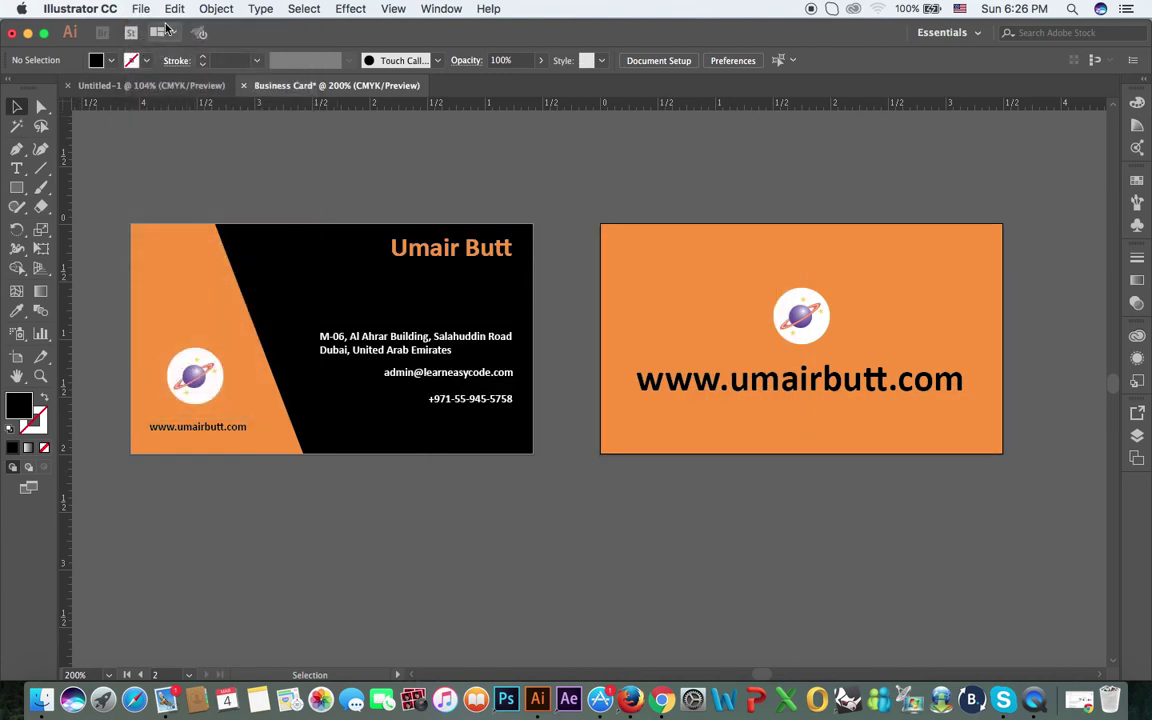
click(141, 9)
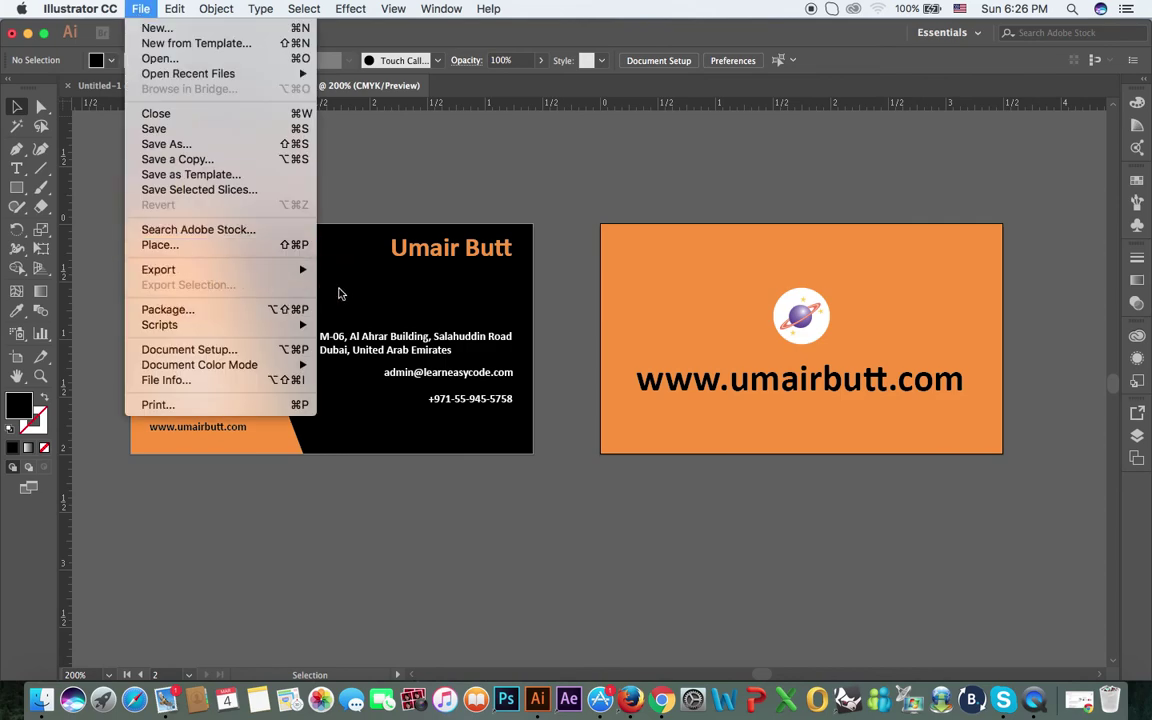
mouse_move(290, 269)
click(340, 284)
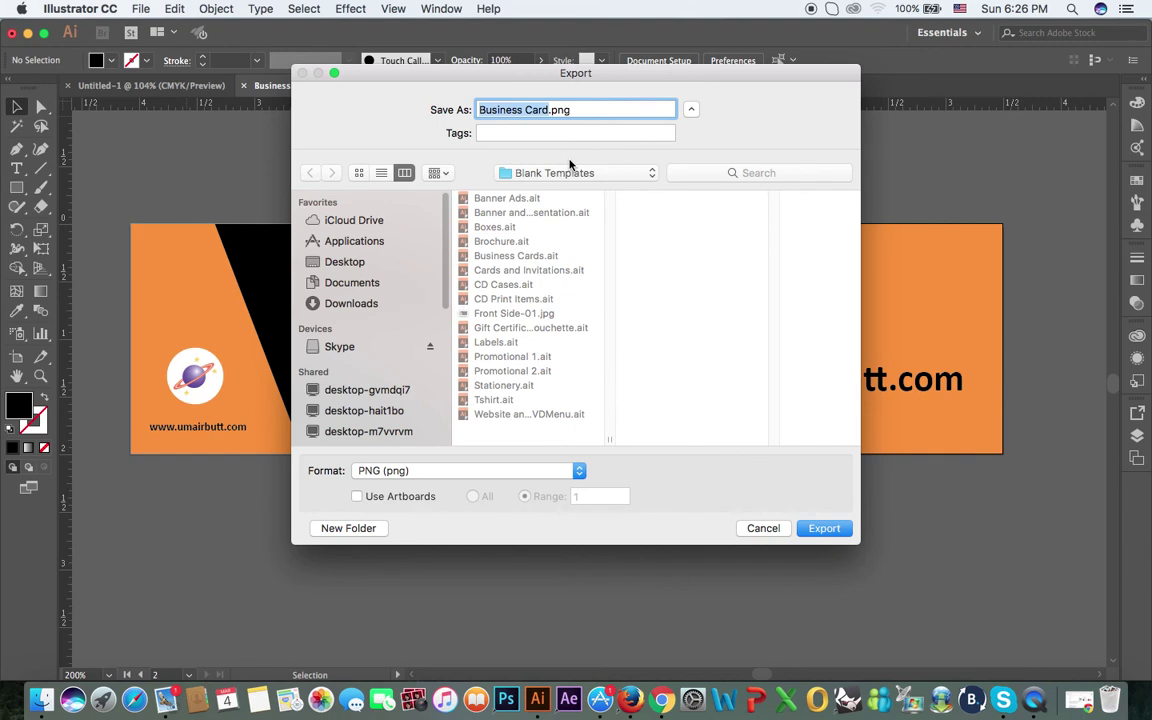
text(Back Side)
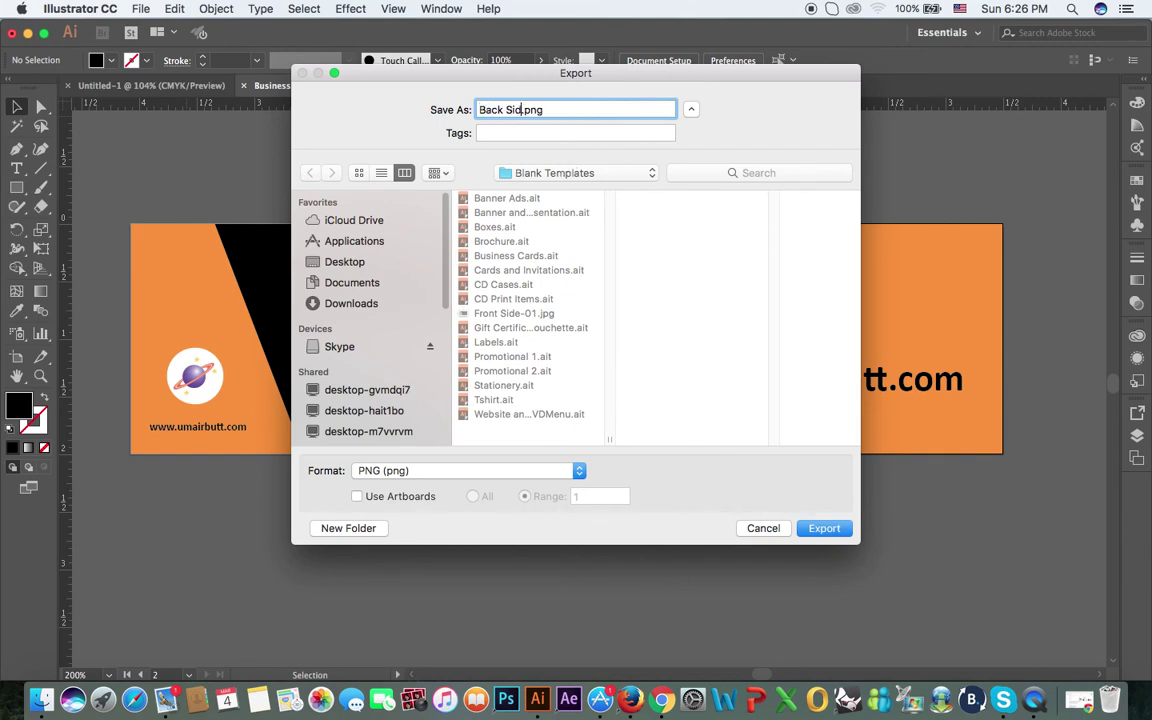
Step: Export only artboard 2 as a JPEG using Use Artboards with range 2
click(437, 472)
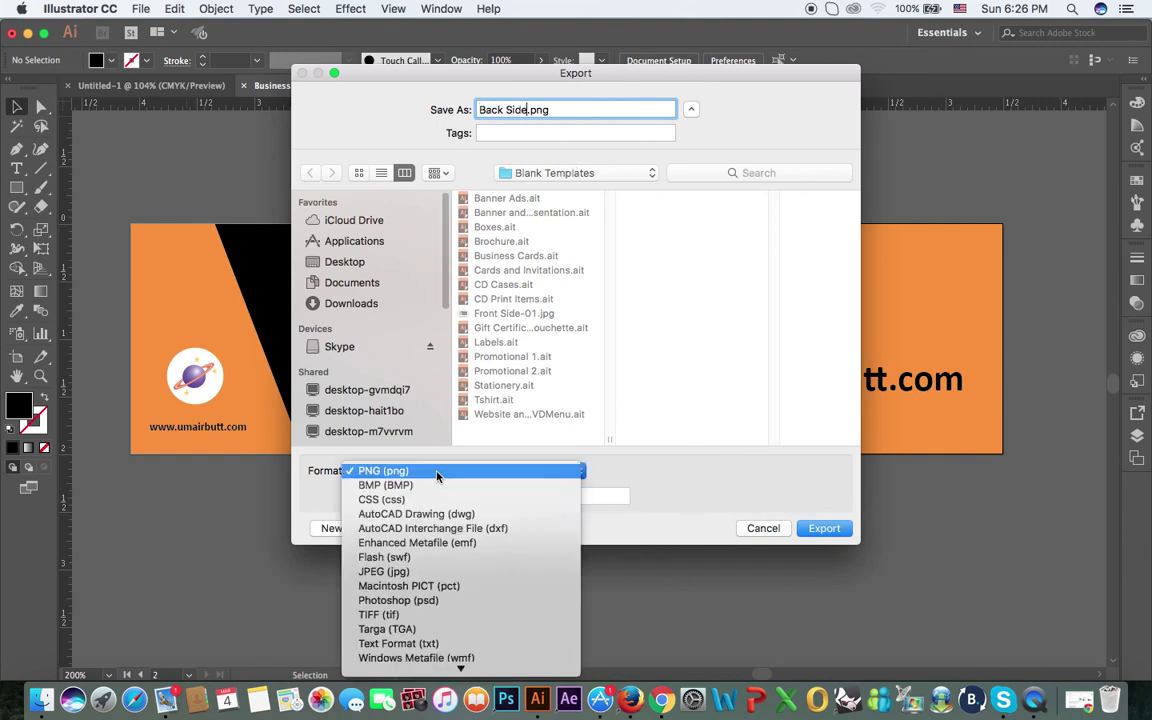
click(441, 574)
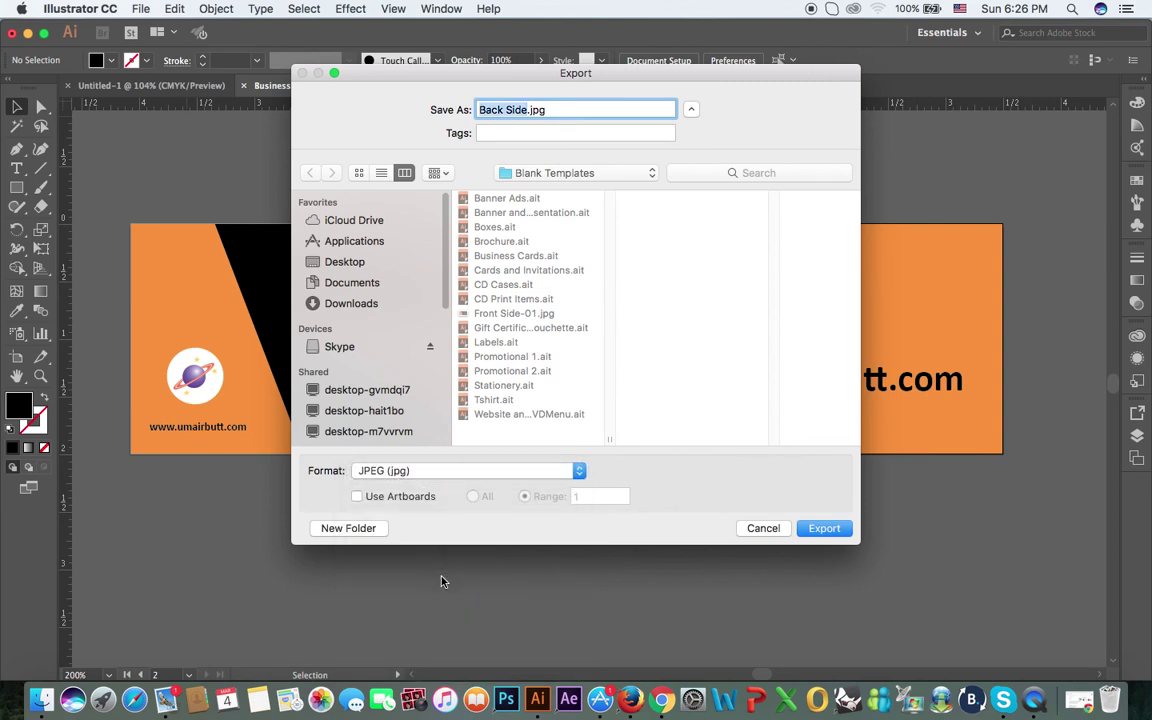
click(357, 496)
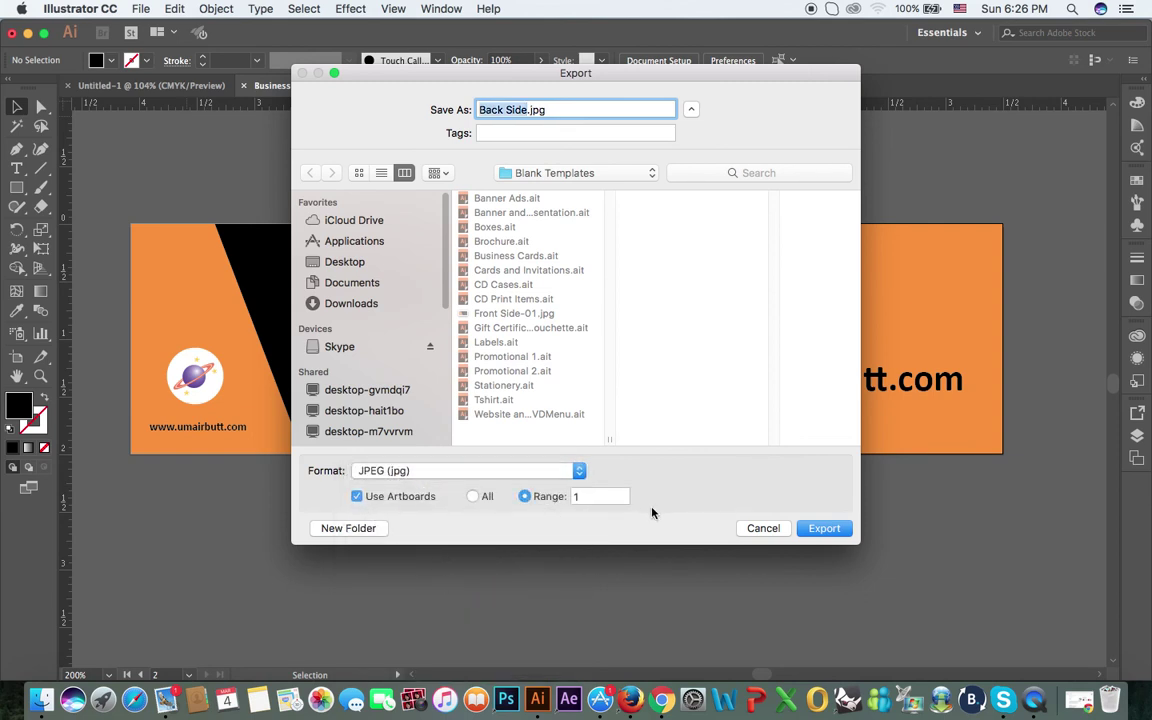
double_click(597, 496)
text(2)
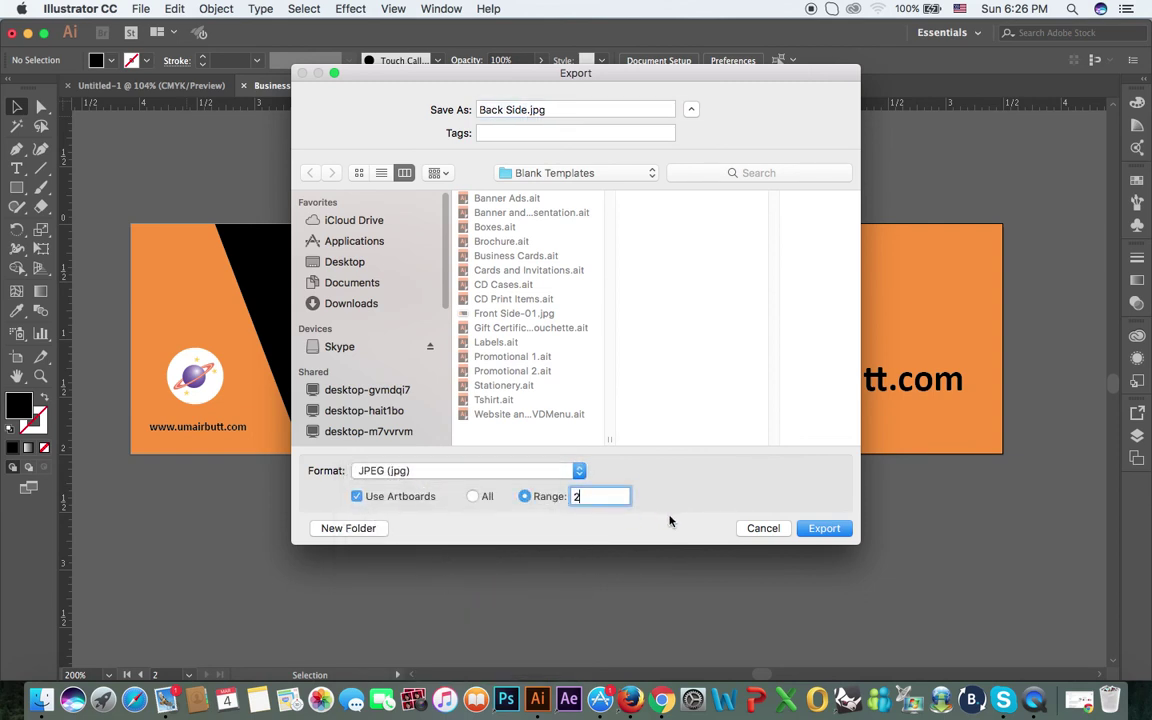
click(820, 530)
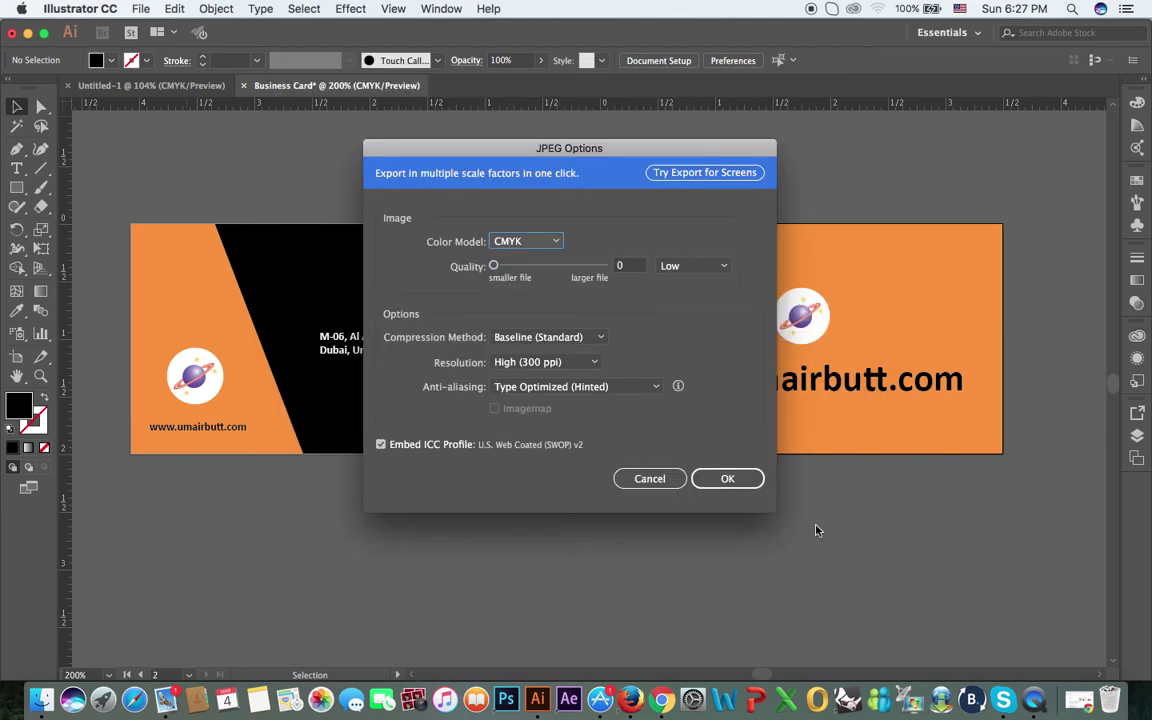
Step: Switch the Back Side JPEG to RGB at maximum quality 10 and accept
click(526, 241)
click(505, 257)
drag(494, 266, 603, 266)
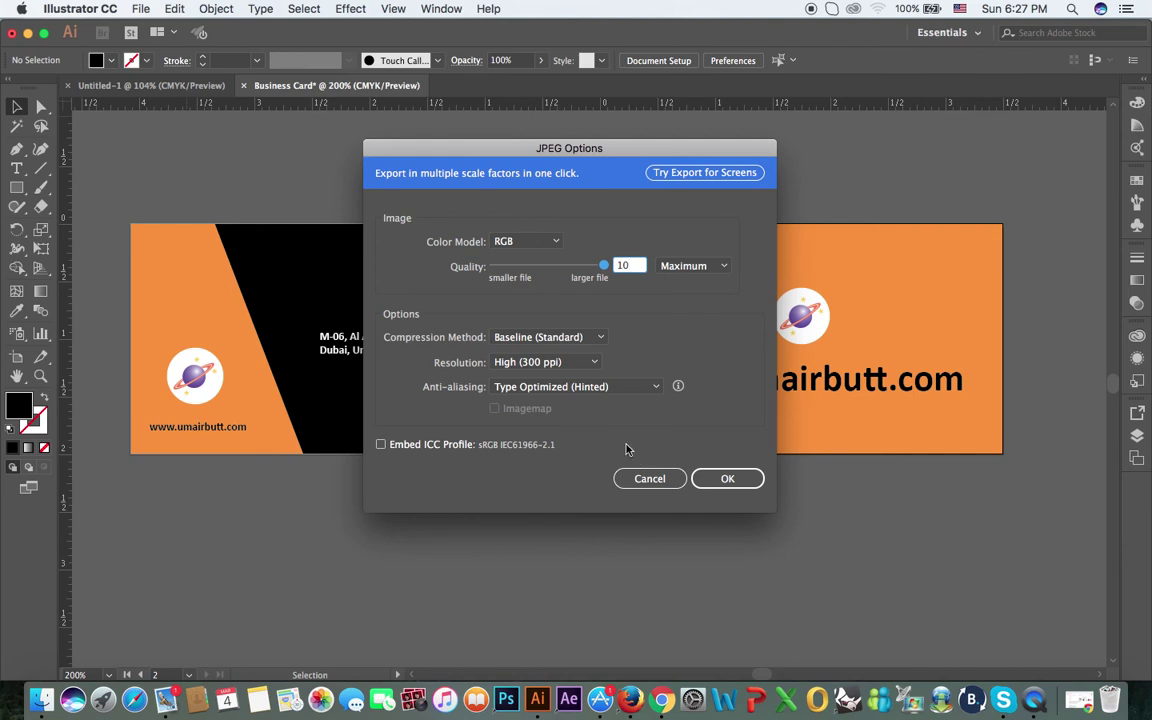
click(727, 478)
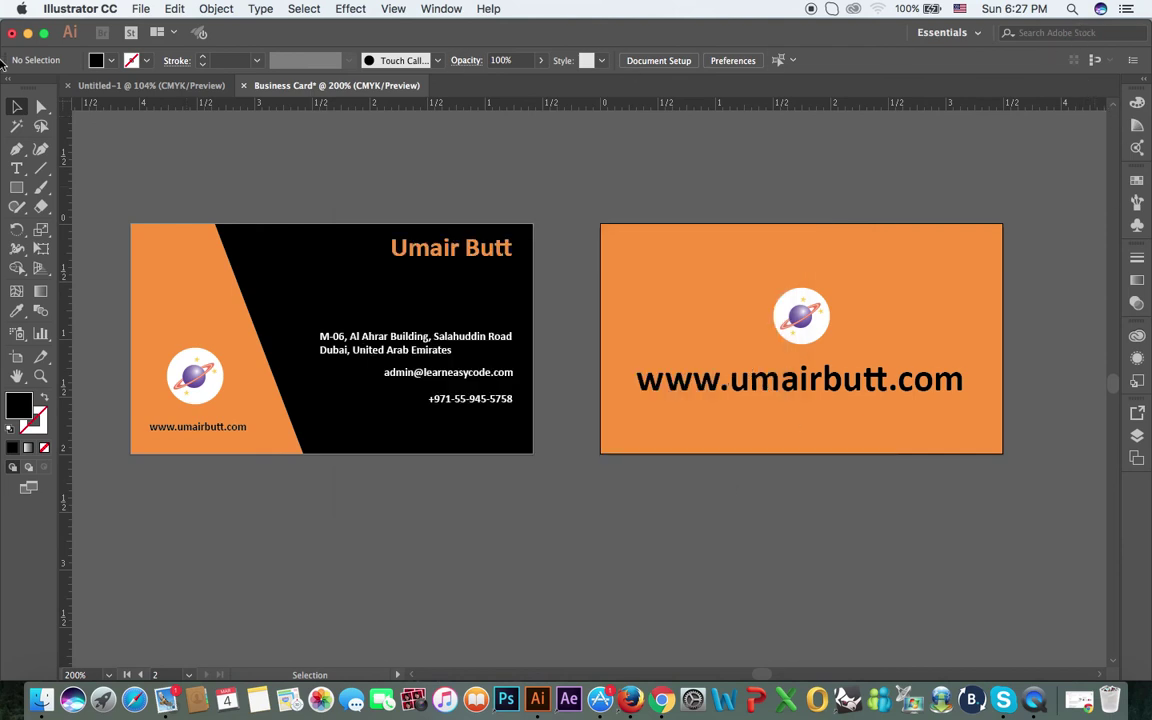
click(28, 33)
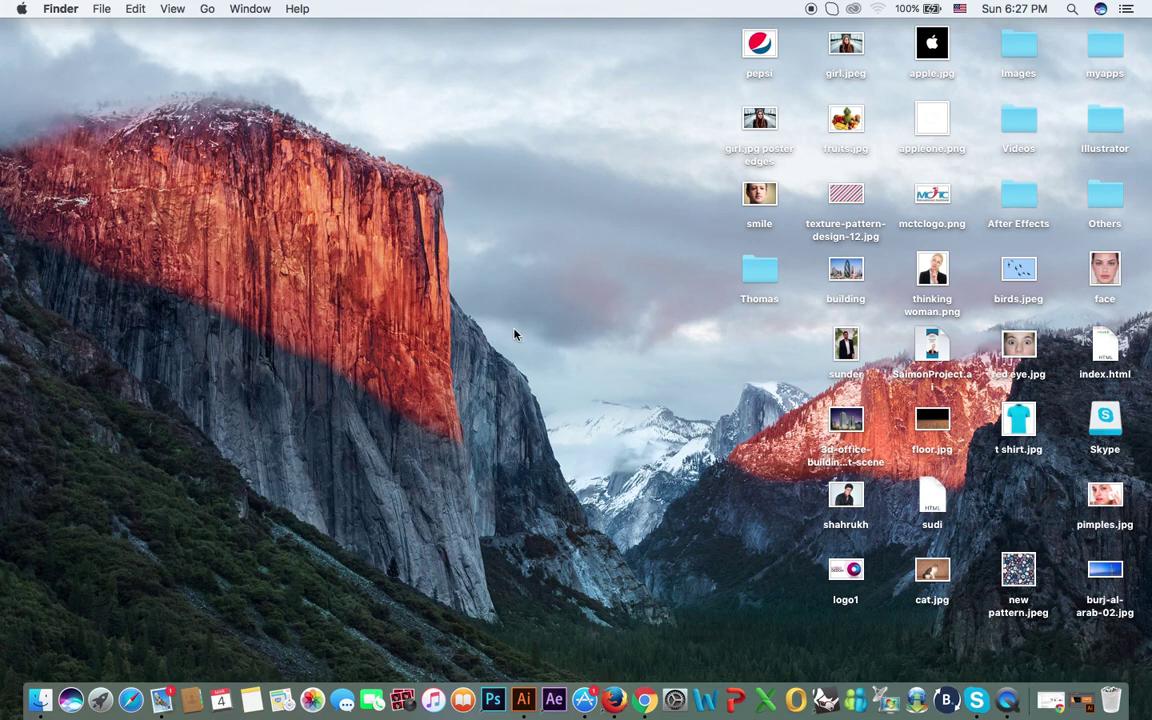
click(1081, 694)
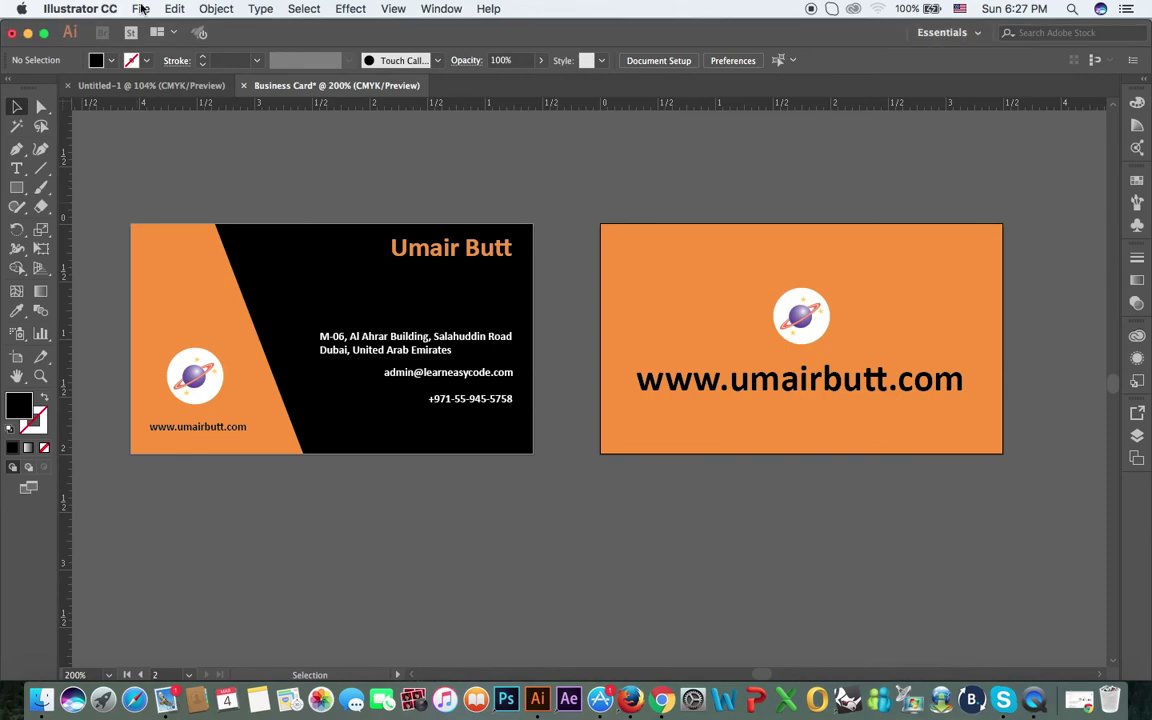
click(141, 8)
Step: Export to the Desktop with Use Artboards limited to range 1
mouse_move(212, 267)
click(381, 287)
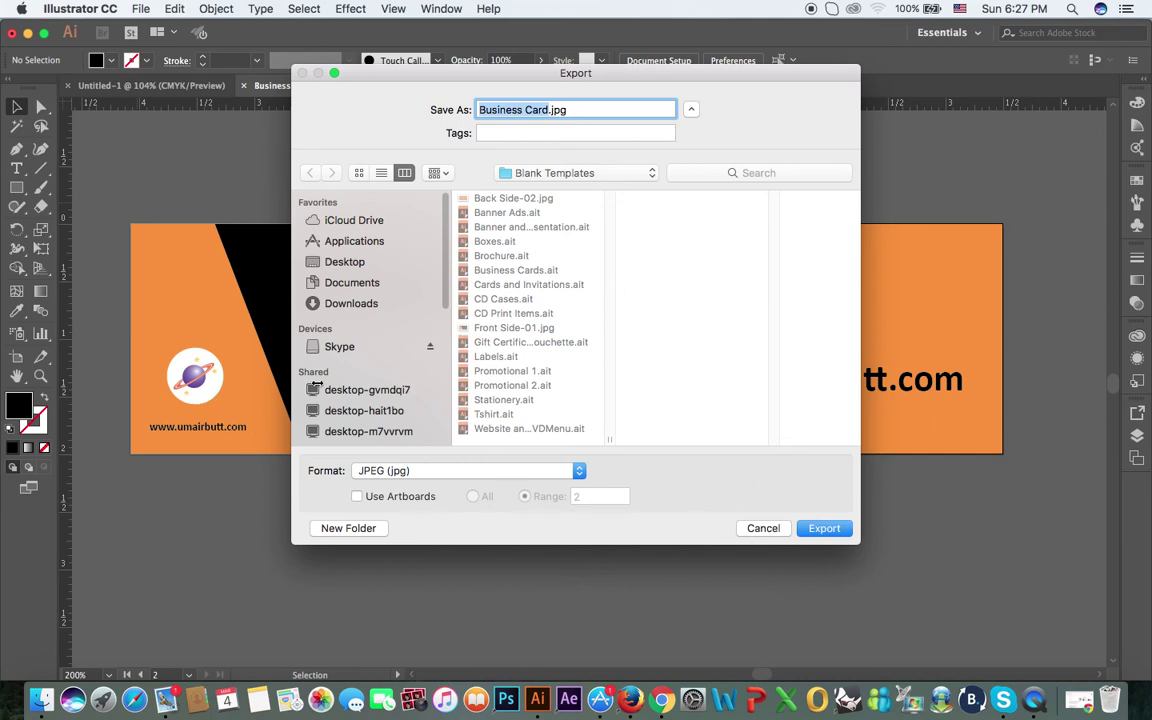
click(322, 261)
click(363, 500)
click(555, 497)
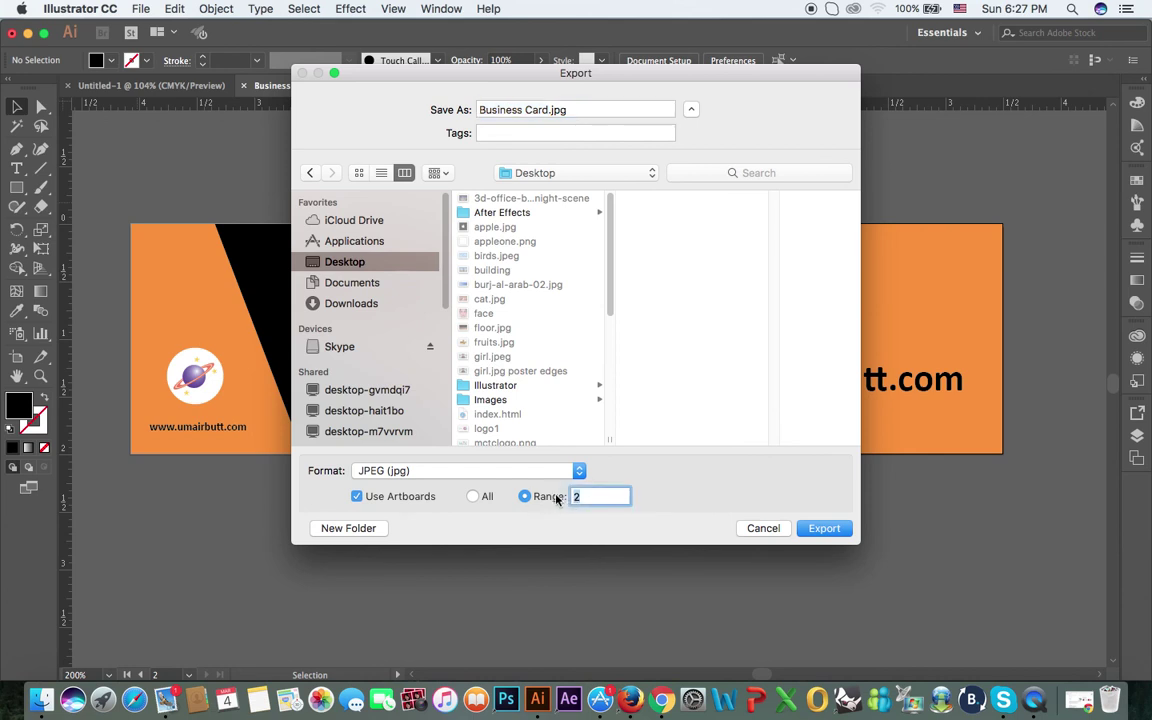
text(1)
click(824, 533)
Step: Name the file 'Front Side', export it, and set RGB with quality 10
click(486, 108)
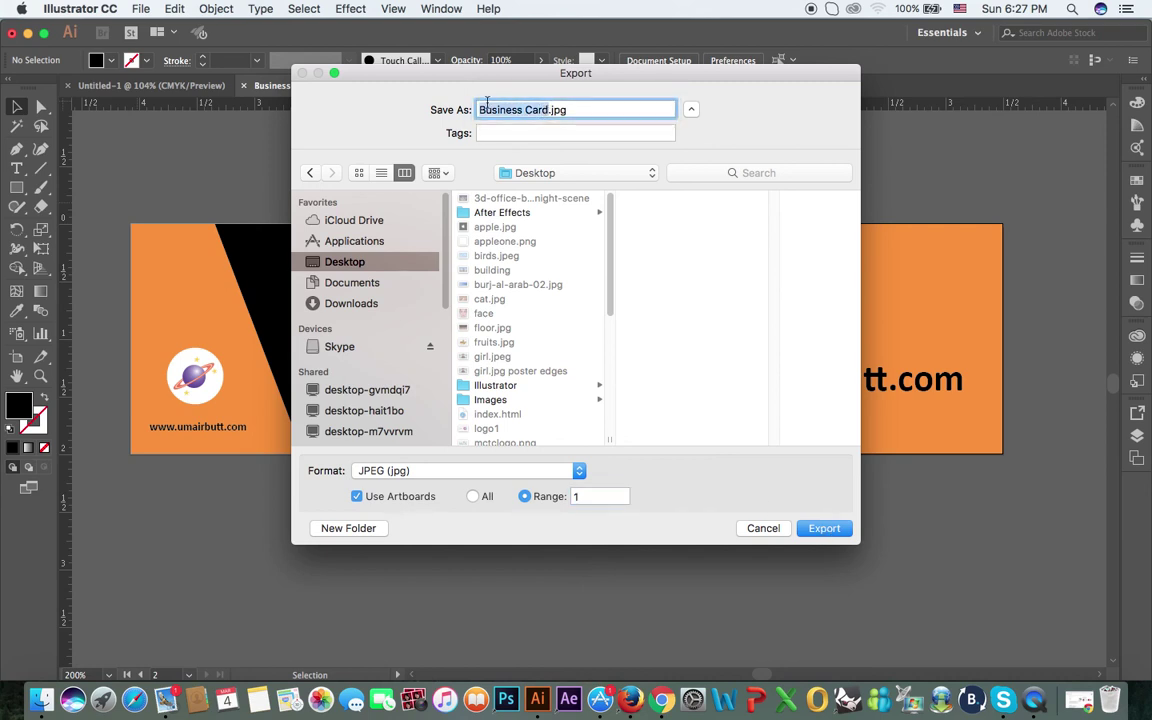
text(Front Side)
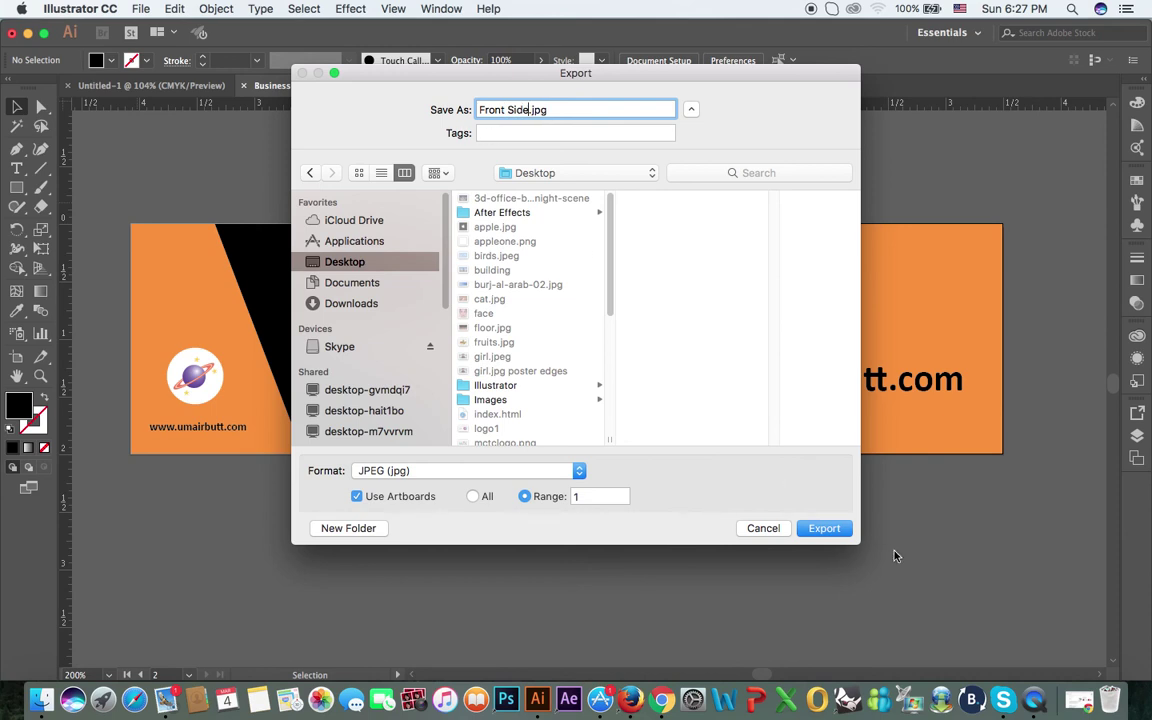
click(836, 531)
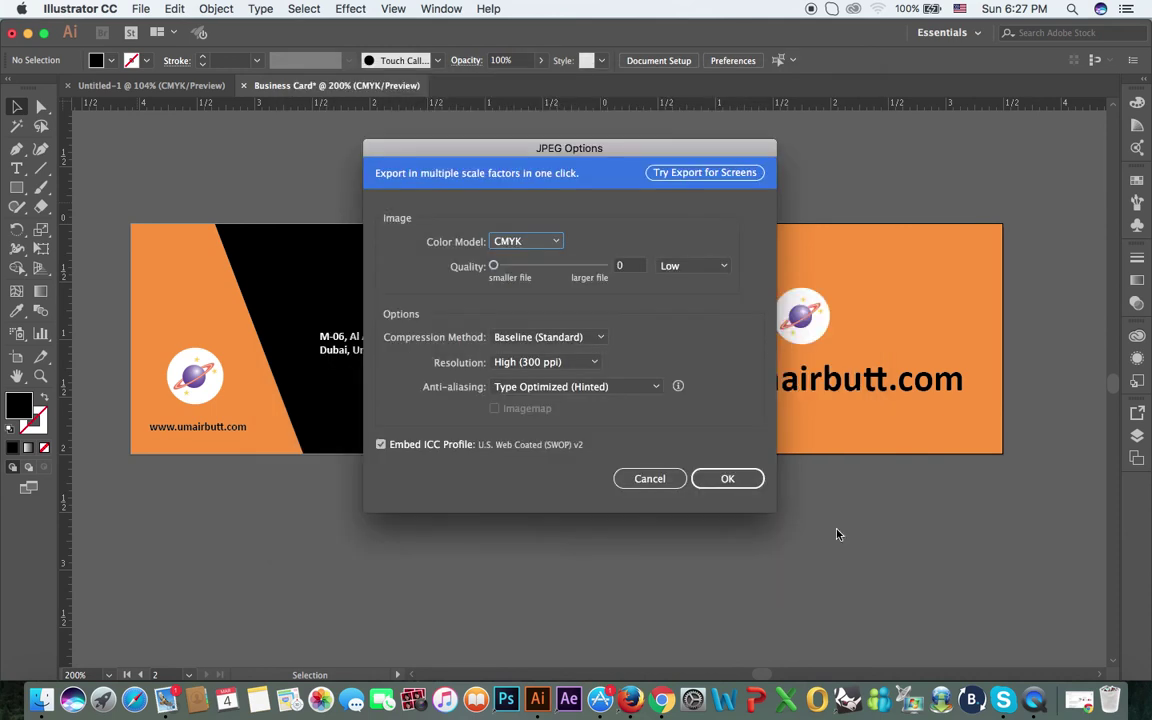
click(530, 243)
click(508, 257)
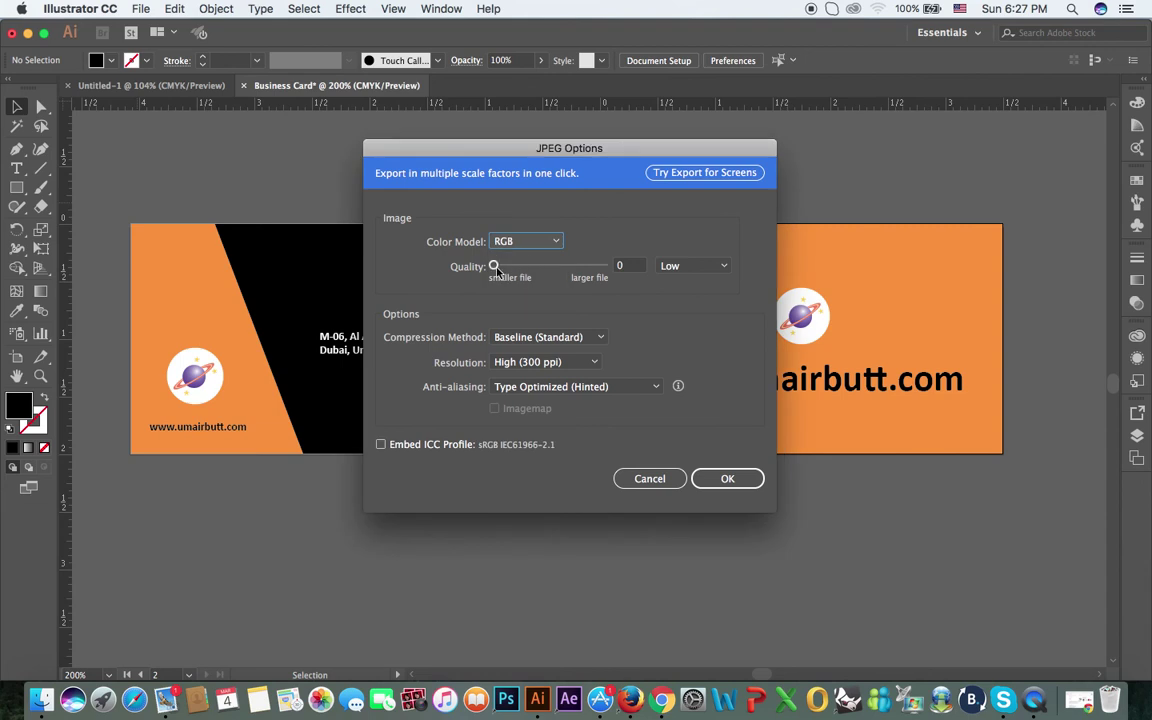
drag(493, 266, 604, 266)
Step: Accept the Front Side JPEG settings and start a new export named 'Back Side'
click(727, 478)
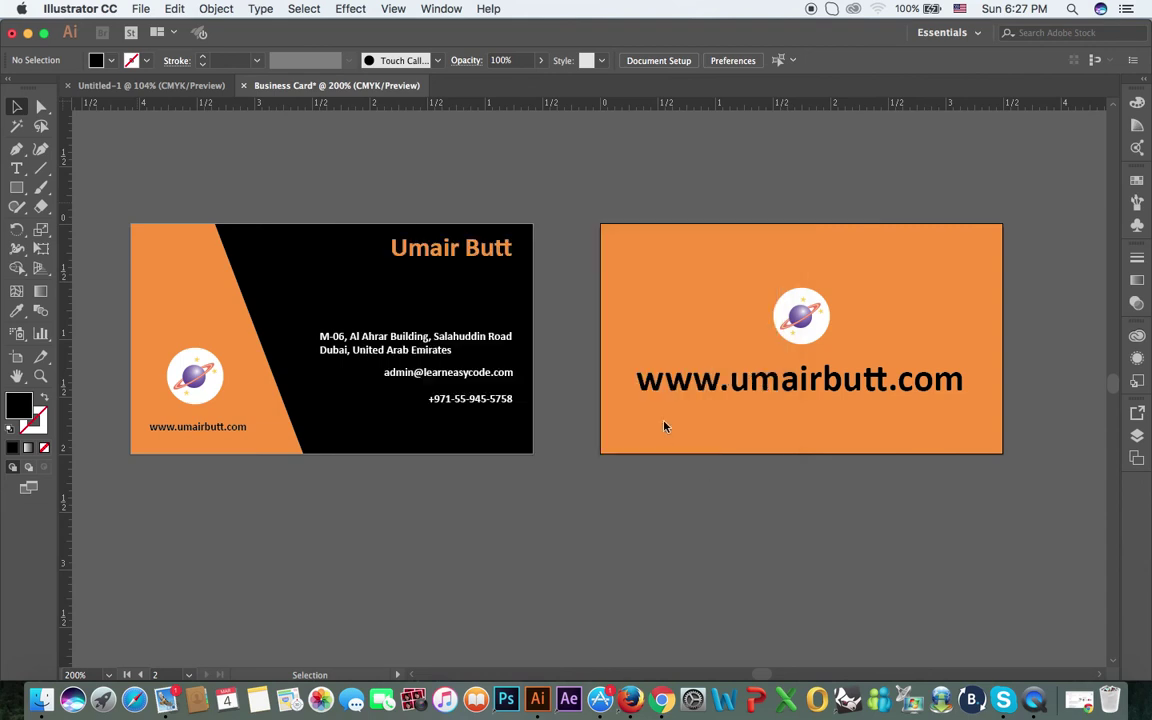
click(141, 8)
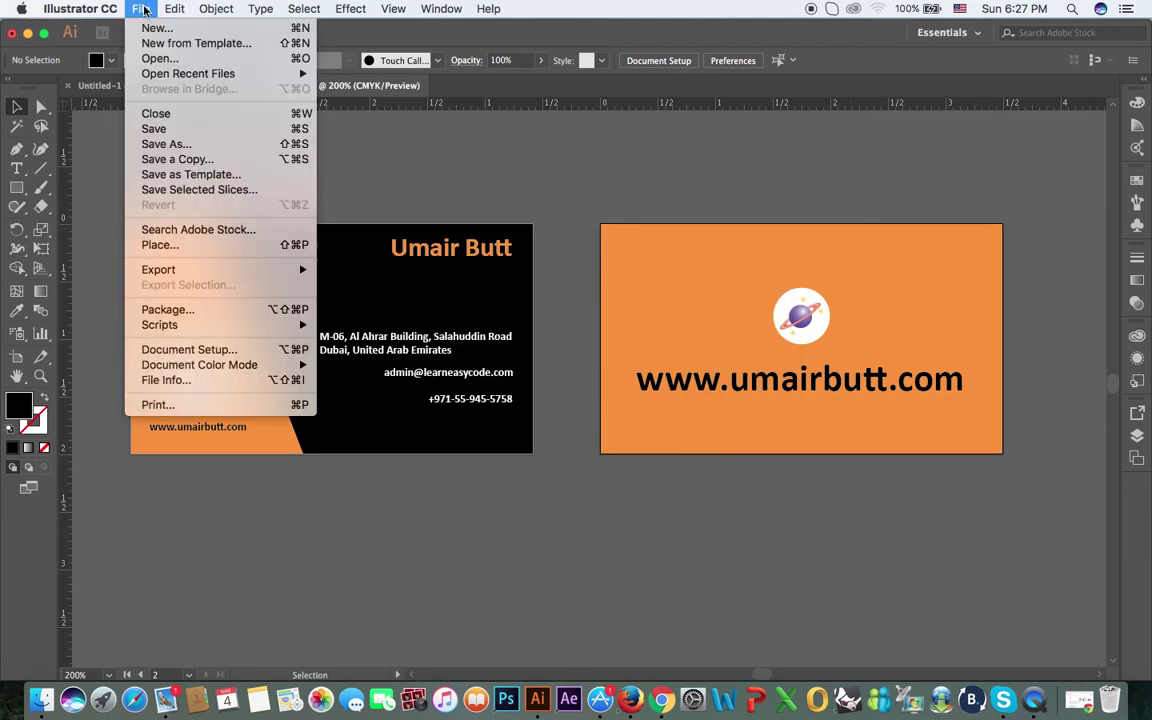
mouse_move(254, 270)
click(335, 286)
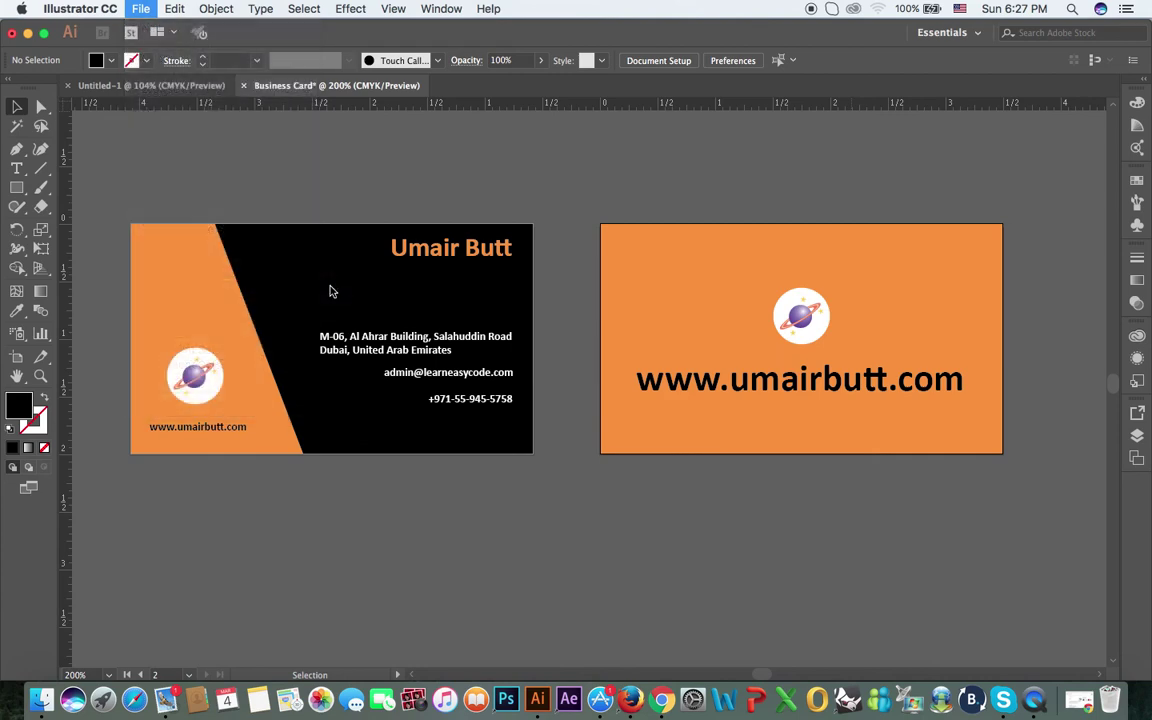
text(Back Side)
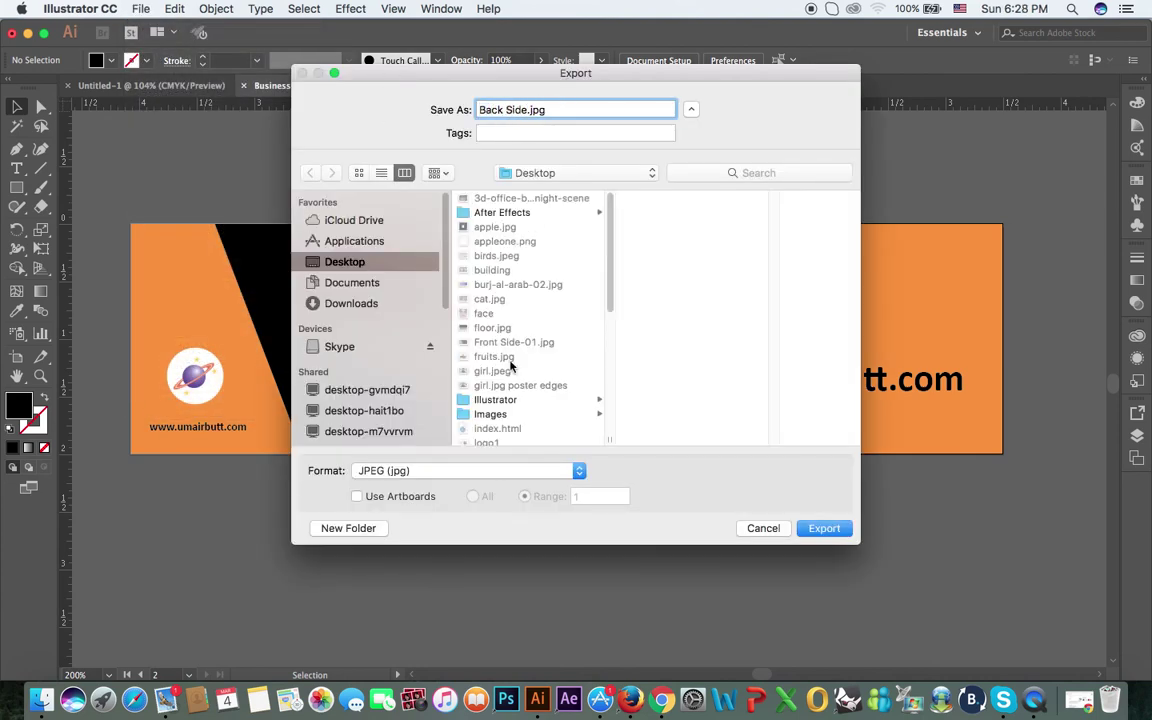
Step: Export artboard 2 (range 2) as an RGB JPEG at quality 10
click(357, 496)
double_click(607, 499)
text(2)
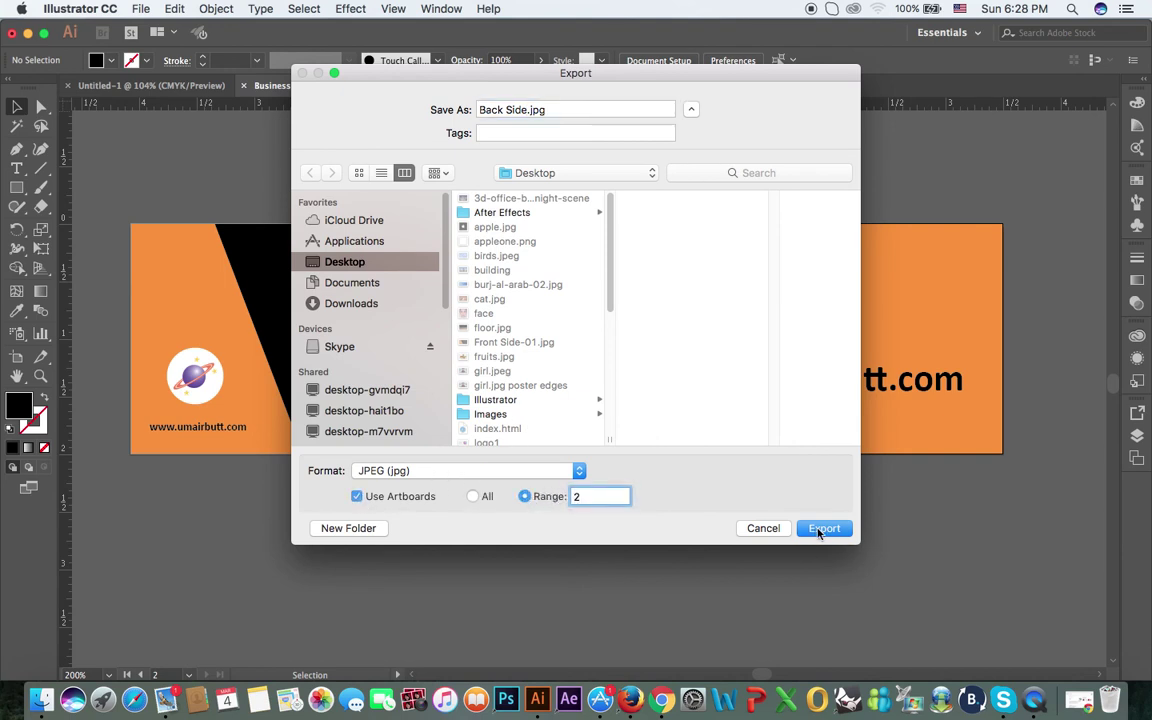
click(822, 529)
click(527, 244)
click(516, 258)
drag(493, 266, 603, 266)
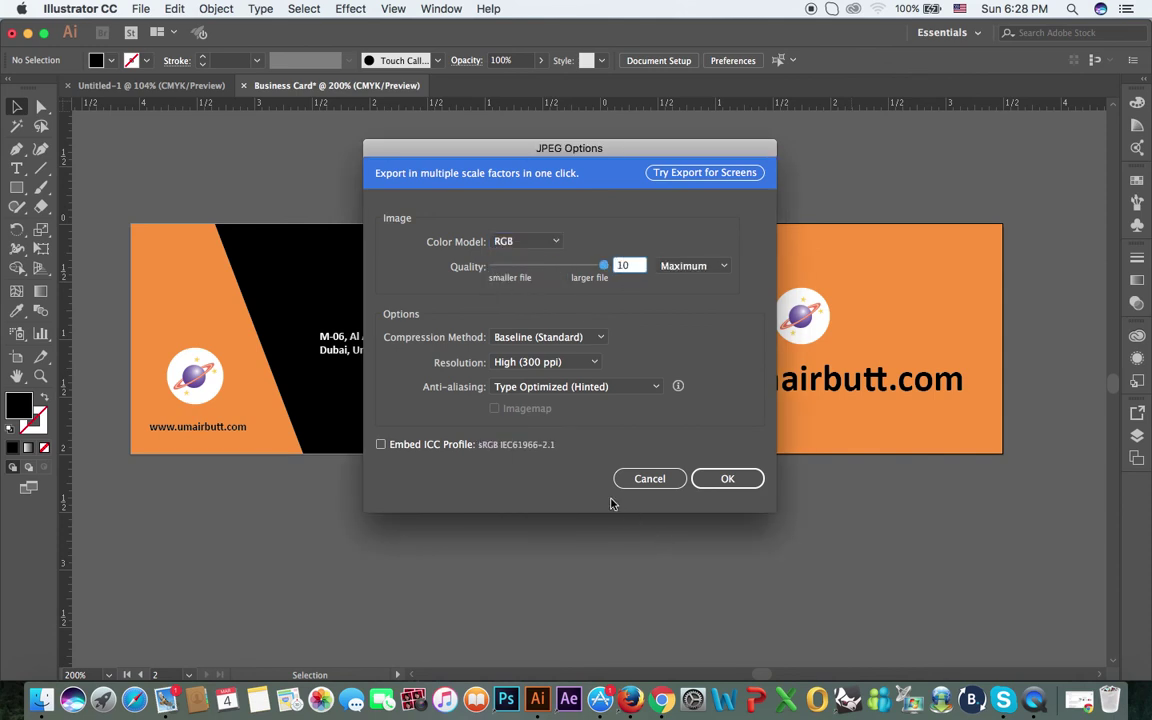
click(727, 478)
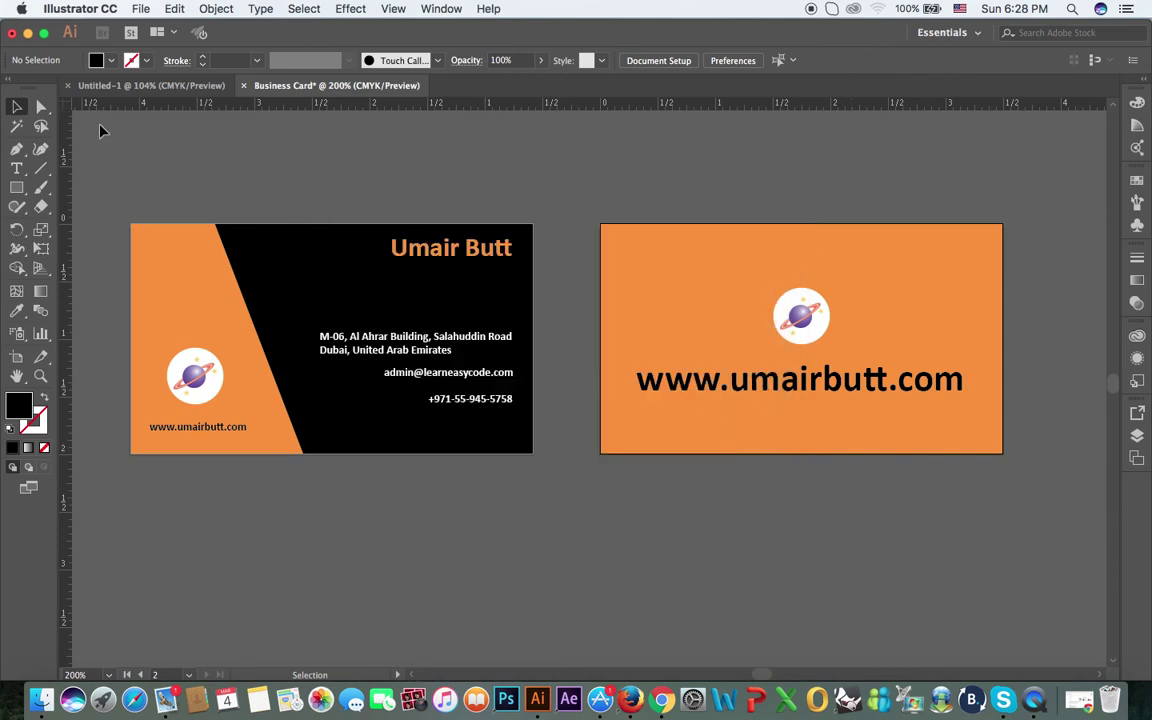
Step: Minimize Illustrator, select Back Side-02.jpg and Front Side-01.jpg on the desktop, then switch to Preview
click(28, 34)
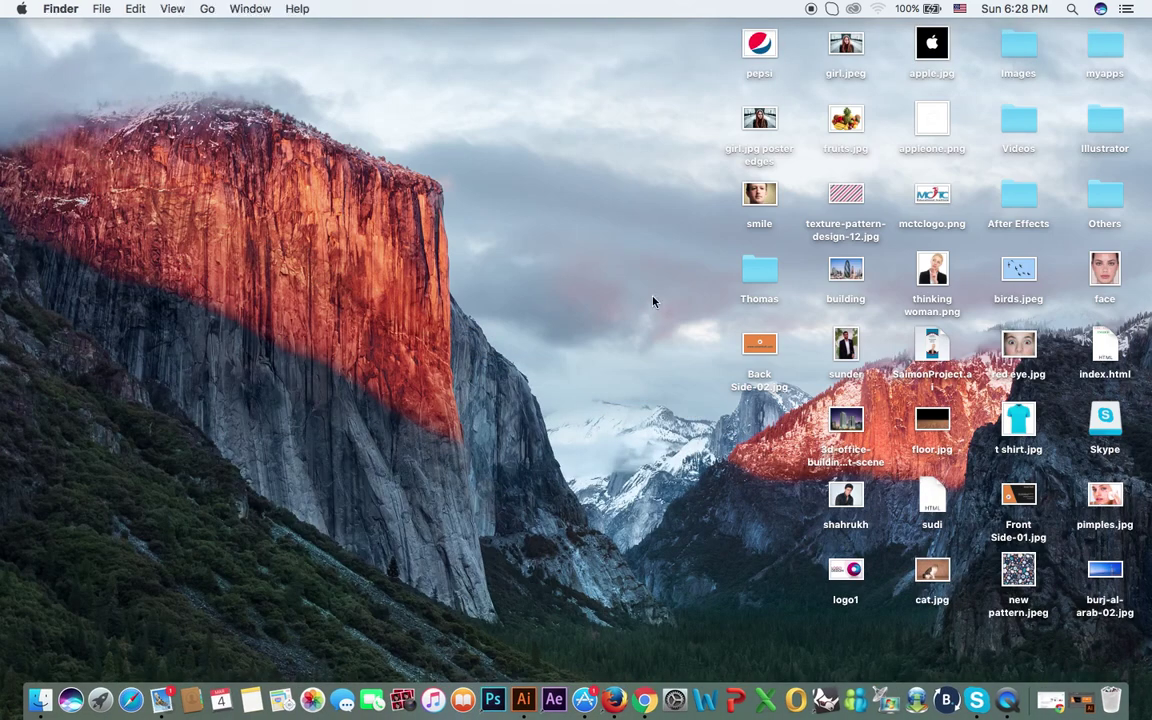
click(768, 351)
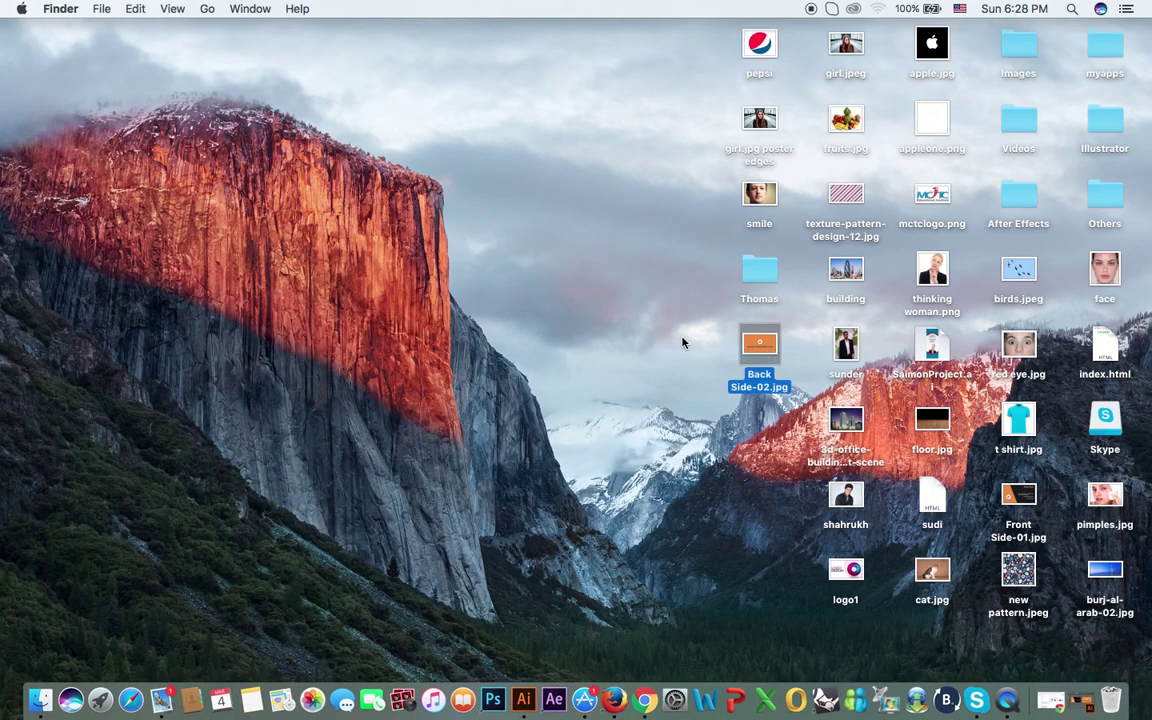
click(1018, 497)
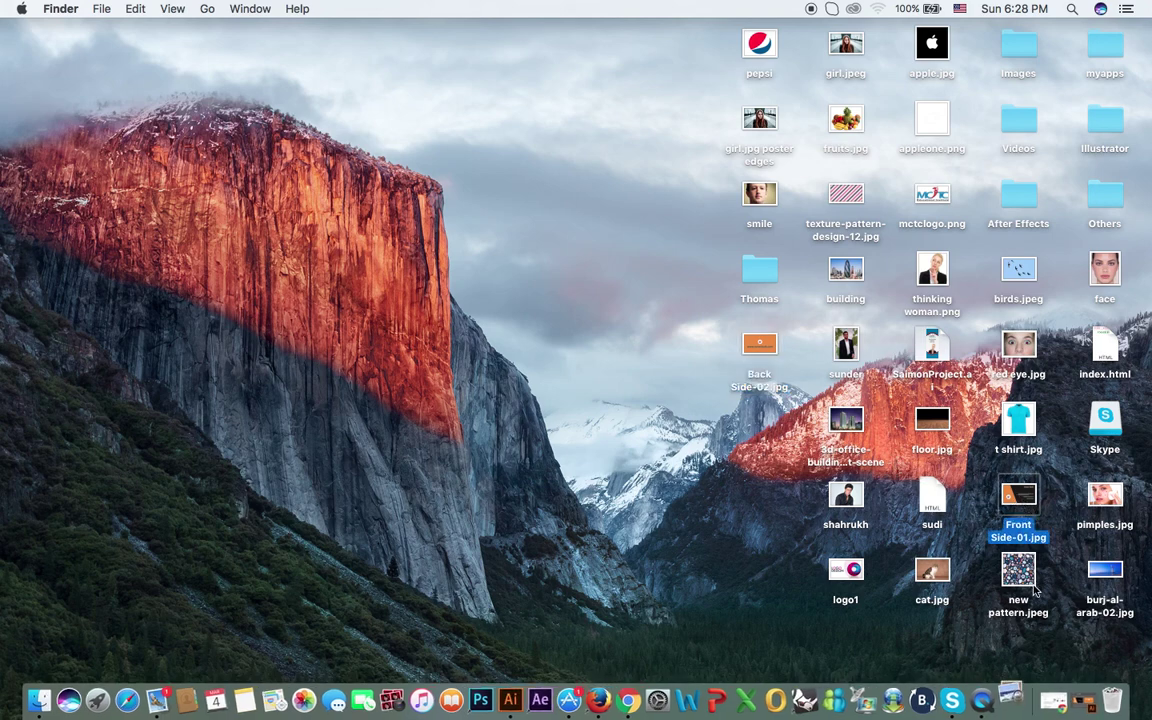
click(1016, 690)
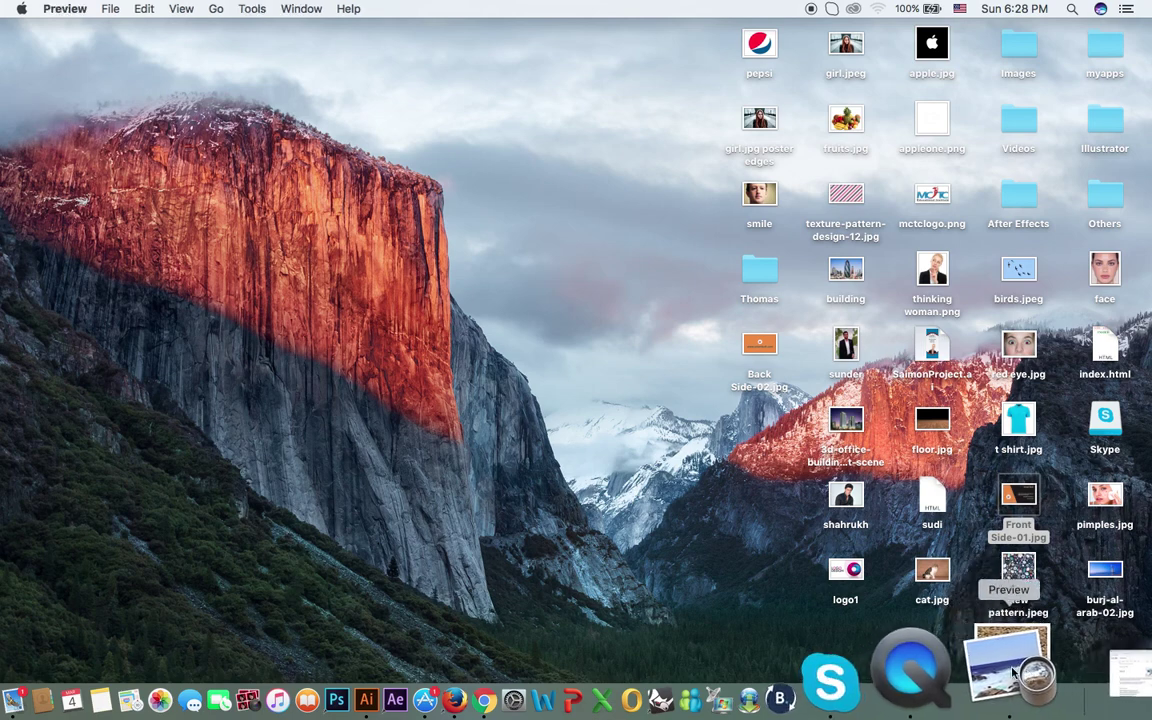
Step: Restore the Front Side-01.jpg window, shrink it and move it to the top-left
click(1016, 662)
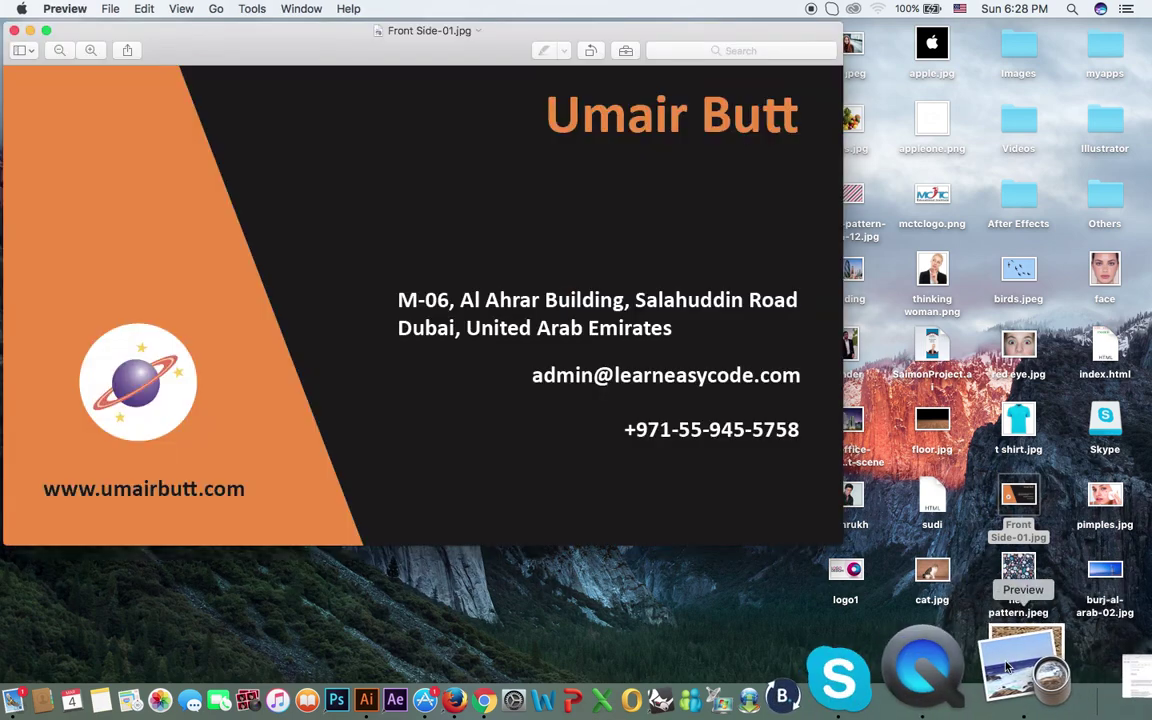
drag(351, 34, 402, 57)
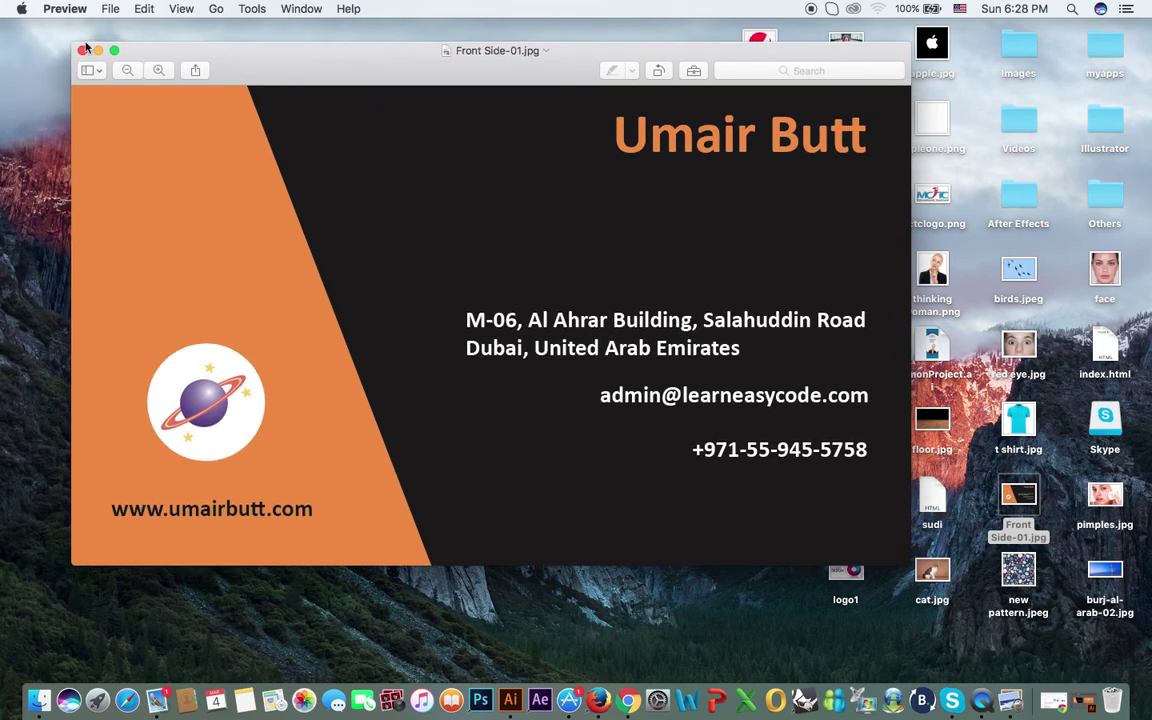
drag(76, 44, 313, 185)
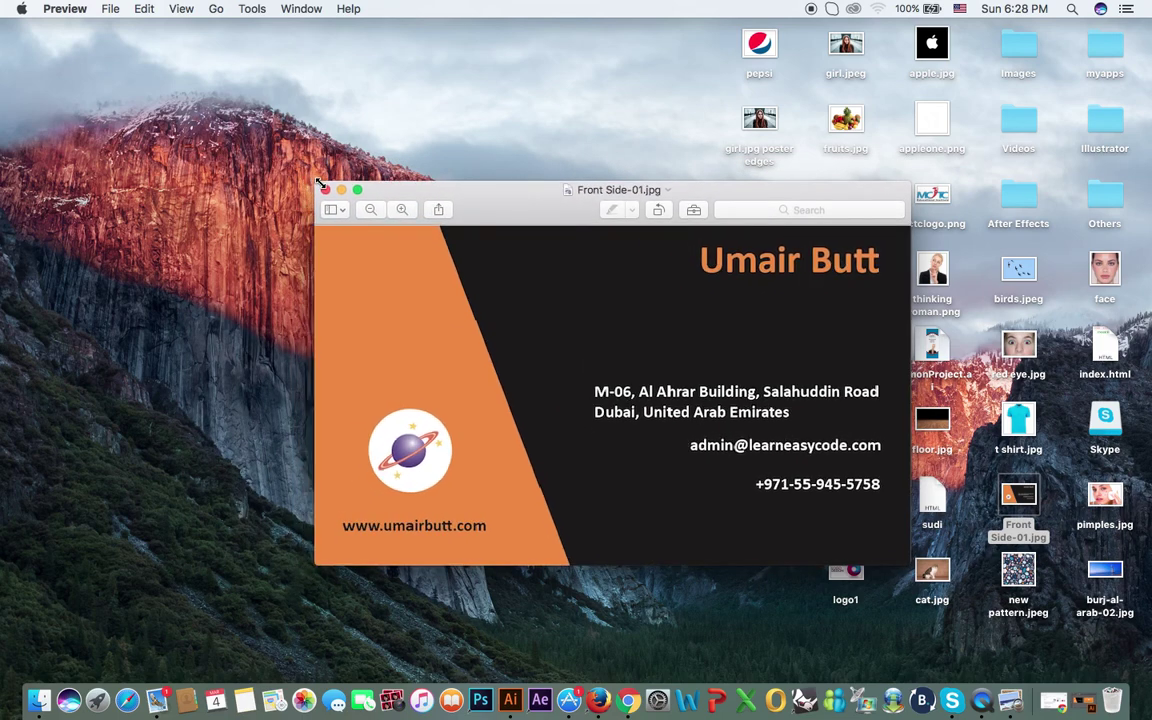
drag(513, 218, 234, 53)
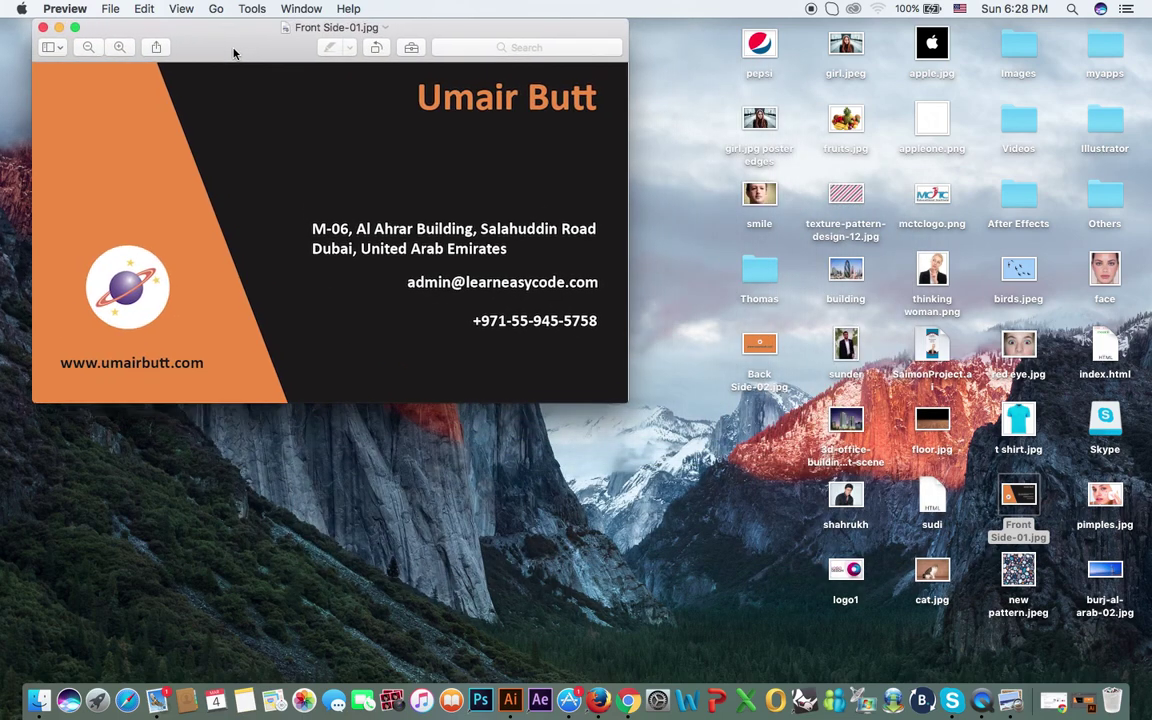
Step: Open Back Side-02.jpg and arrange it at the top right beside the front image
double_click(785, 374)
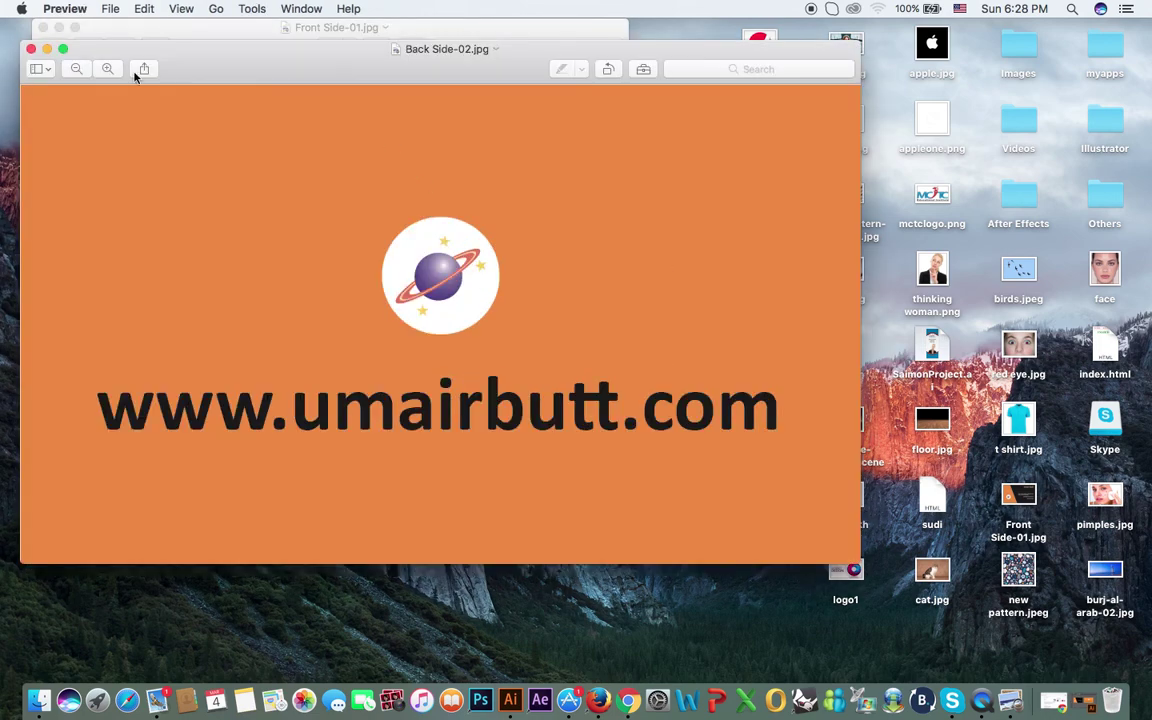
drag(21, 41, 318, 212)
drag(231, 33, 199, 41)
drag(660, 215, 960, 44)
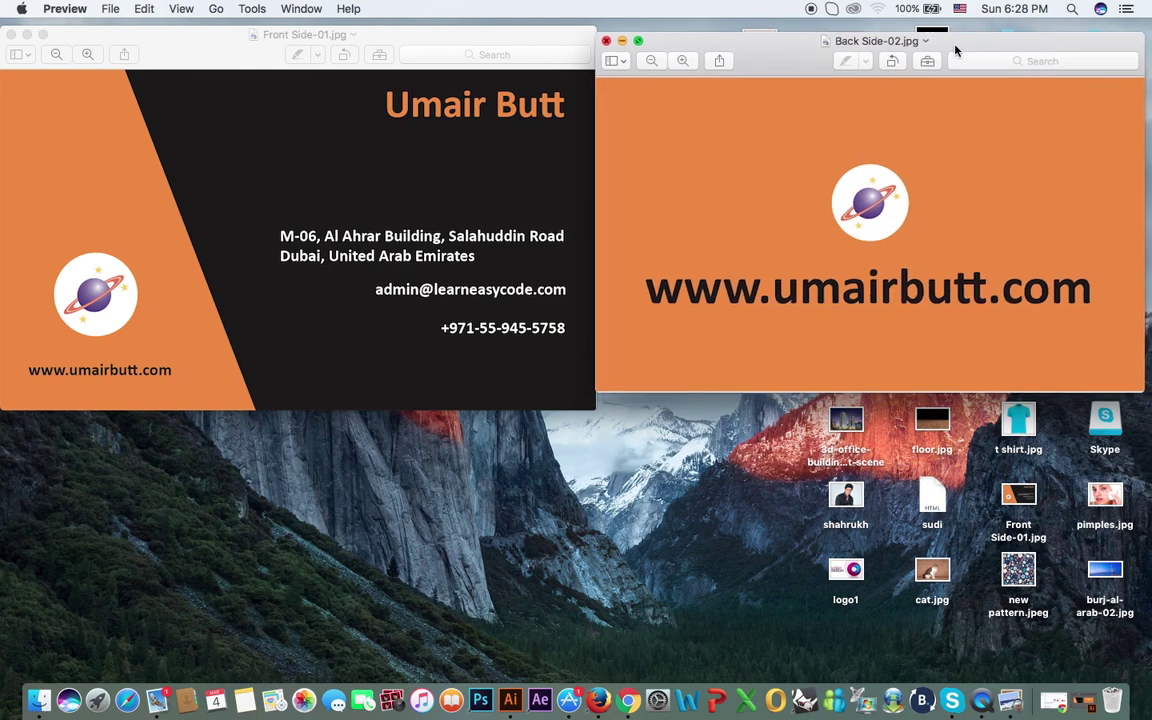
drag(917, 389, 917, 408)
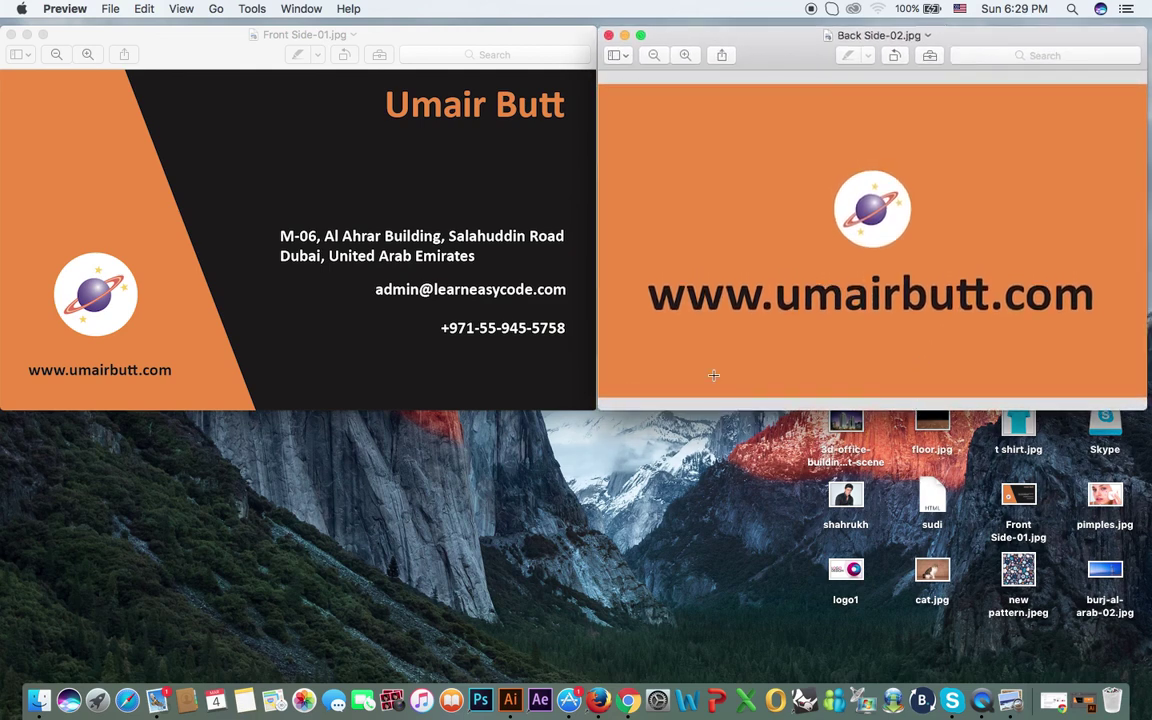
click(577, 486)
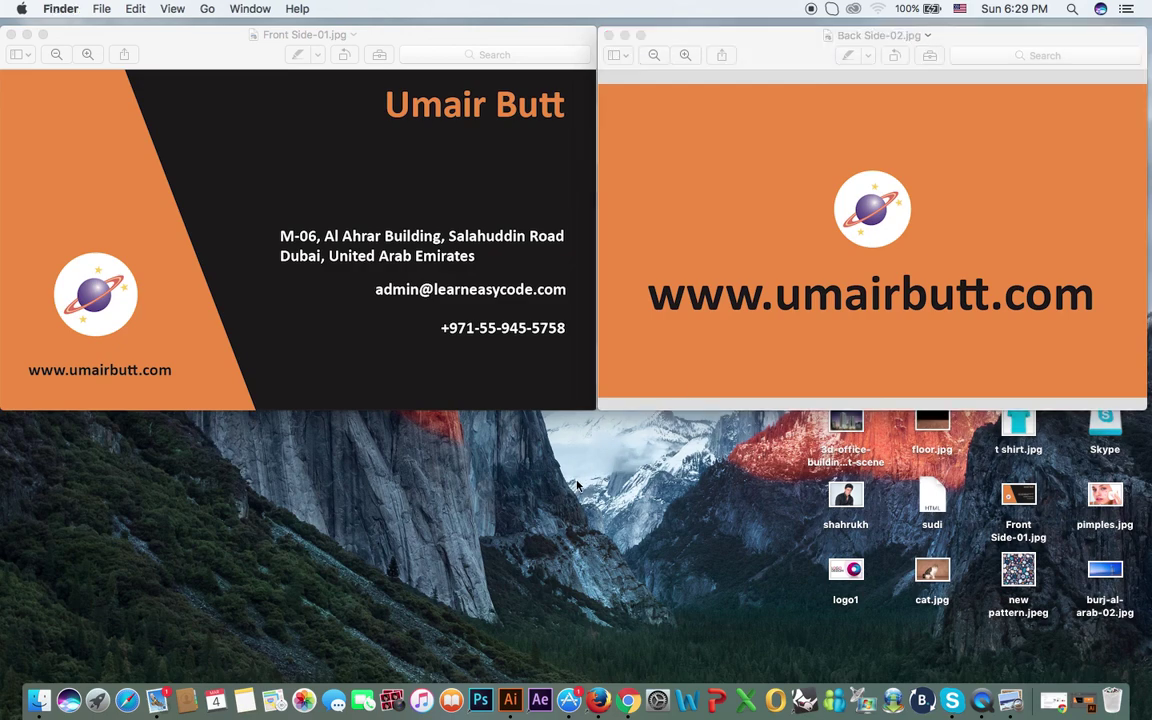